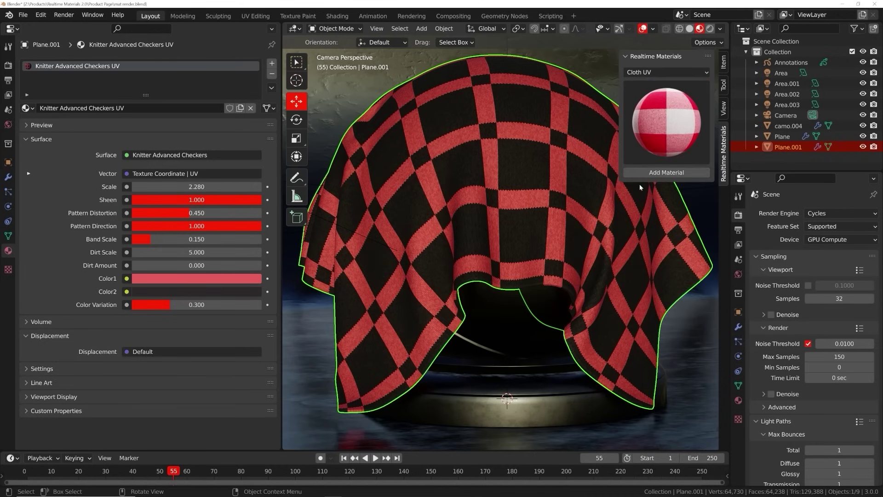
Add the Knitter Advanced Checkers UV material to the draped cloth plane and change its Color1
{"action": "left_click", "coordinate": [653, 172]}
{"action": "left_click", "coordinate": [200, 281]}
{"action": "left_click", "coordinate": [166, 202]}
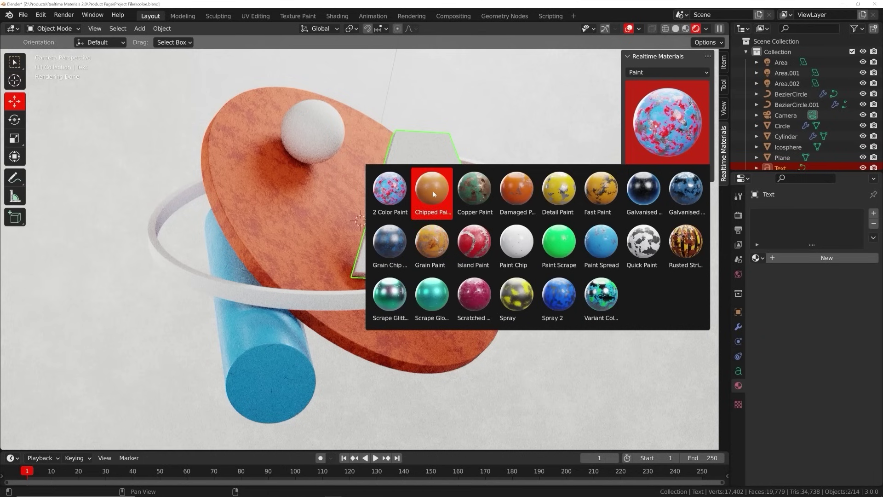
Add the Chipped Paint material from the Paint category to the letter A and adjust its Chip Scale
{"action": "left_click", "coordinate": [433, 193]}
{"action": "left_click", "coordinate": [667, 173]}
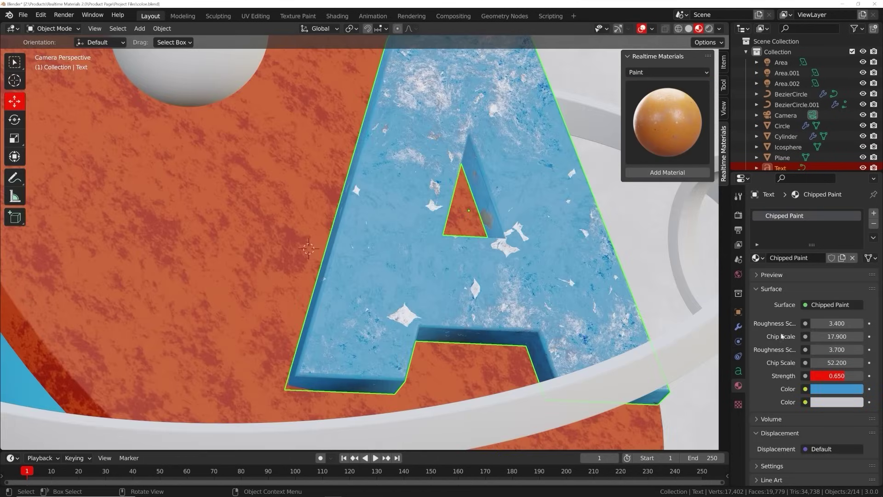
{"action": "left_click_drag", "start_coordinate": [826, 337], "coordinate": [831, 337]}
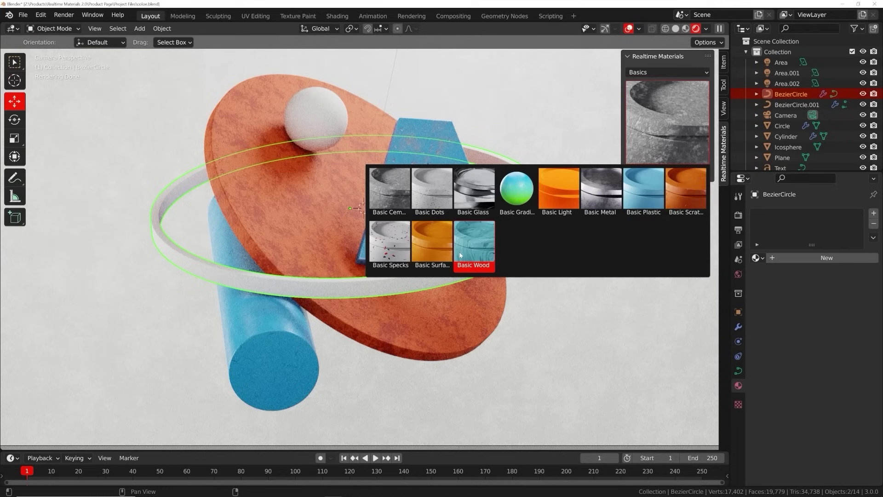
Add the Basic Wood material to the large ring and change its first color from brown to blue
{"action": "left_click", "coordinate": [479, 264]}
{"action": "left_click", "coordinate": [667, 172]}
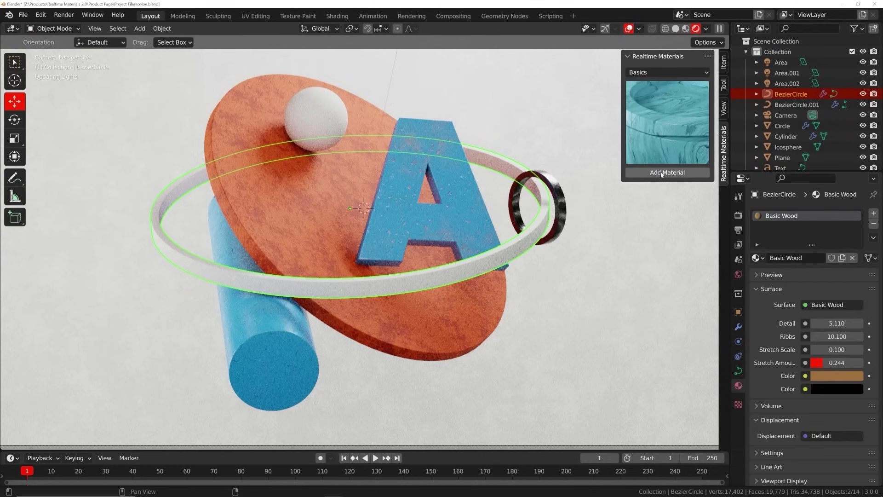
{"action": "left_click", "coordinate": [837, 375]}
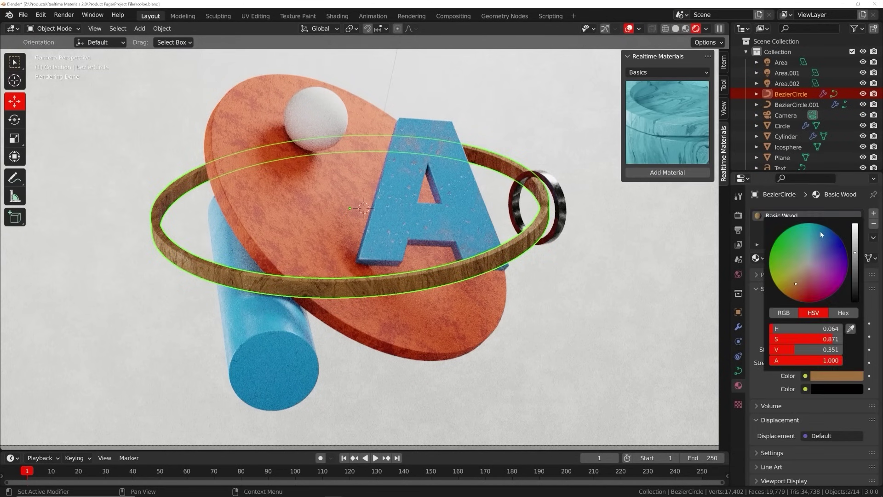
{"action": "left_click", "coordinate": [821, 233]}
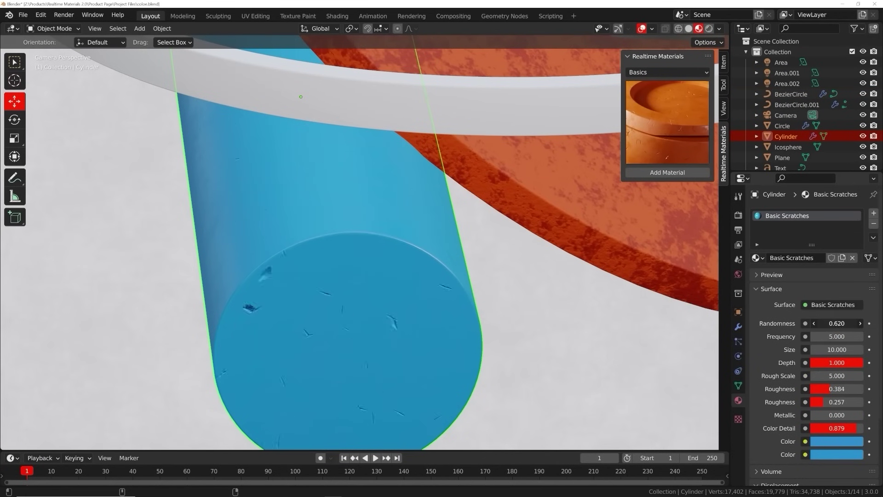
Adjust the Randomness of the cylinder's Basic Scratches material and set Missing Pattern to 0.407 on the hexagon's Terrazzo_6 material
{"action": "left_click_drag", "start_coordinate": [837, 324], "coordinate": [842, 324]}
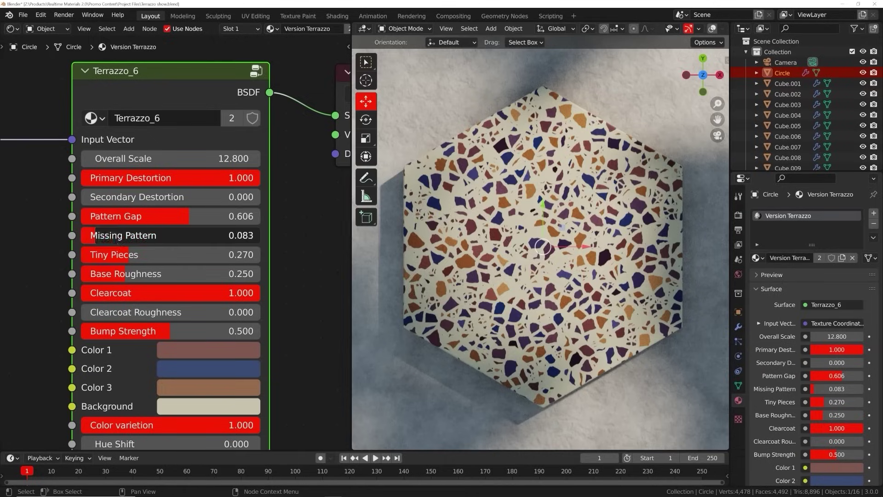
{"action": "left_click_drag", "start_coordinate": [94, 235], "coordinate": [155, 236]}
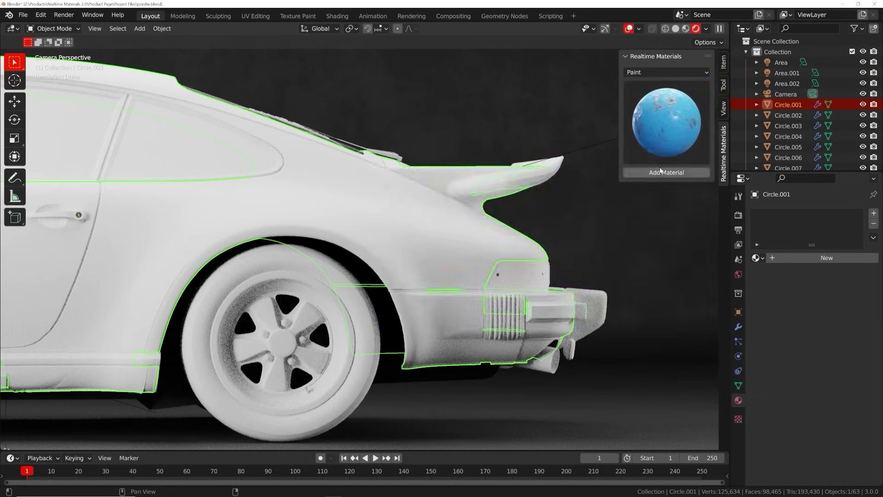
Choose an orange Abstract material, and add a dark Surfaces material to the car's trim parts
{"action": "left_click", "coordinate": [667, 122]}
{"action": "left_click", "coordinate": [554, 302]}
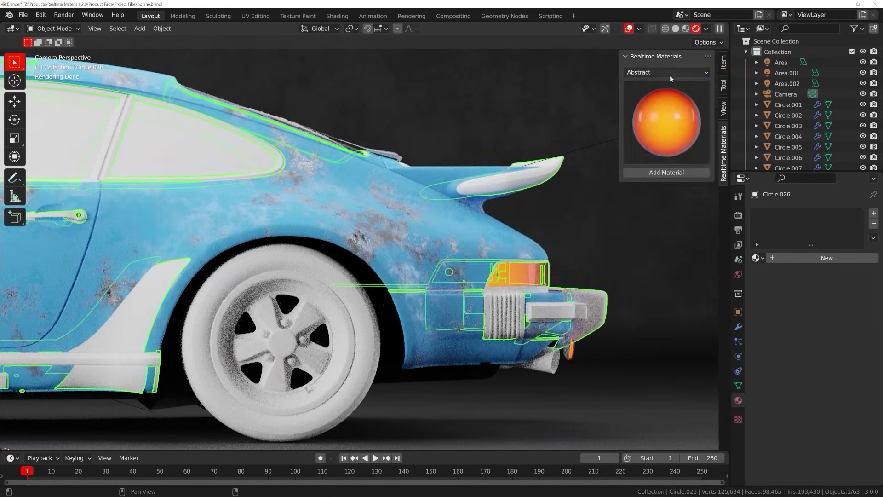
{"action": "left_click", "coordinate": [669, 73]}
{"action": "left_click", "coordinate": [645, 211]}
{"action": "left_click", "coordinate": [667, 122]}
{"action": "left_click", "coordinate": [552, 110]}
{"action": "left_click", "coordinate": [667, 172]}
Select the car's rear wheel and make its second material slot active
{"action": "left_click", "coordinate": [294, 276]}
{"action": "left_click", "coordinate": [779, 227]}
{"action": "left_click", "coordinate": [651, 72]}
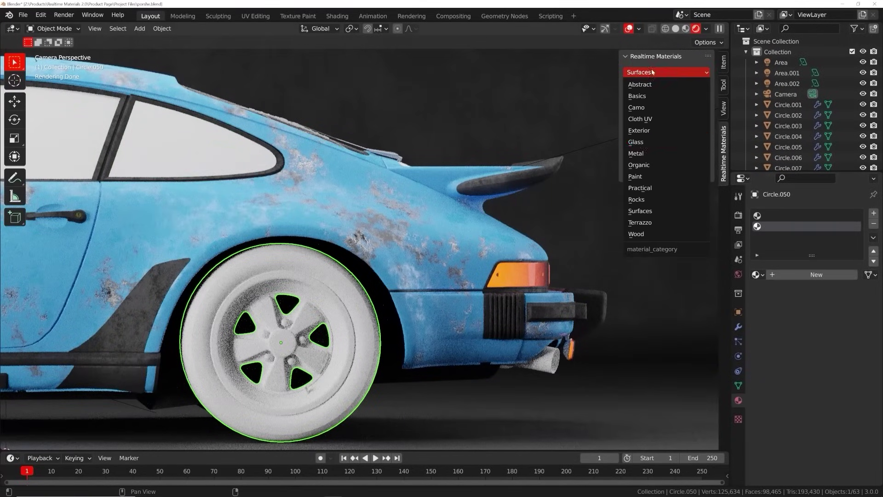
{"action": "left_click", "coordinate": [636, 154]}
{"action": "left_click", "coordinate": [667, 172]}
{"action": "key", "text": "ctrl+z"}
Add the Rubber material from the Practical category to the rear wheel's second material slot
{"action": "left_click", "coordinate": [666, 72]}
{"action": "left_click", "coordinate": [640, 188]}
{"action": "left_click", "coordinate": [667, 172]}
Add a Metal category material to the rear wheel's first material slot and fine-tune one of its values
{"action": "left_click", "coordinate": [807, 215]}
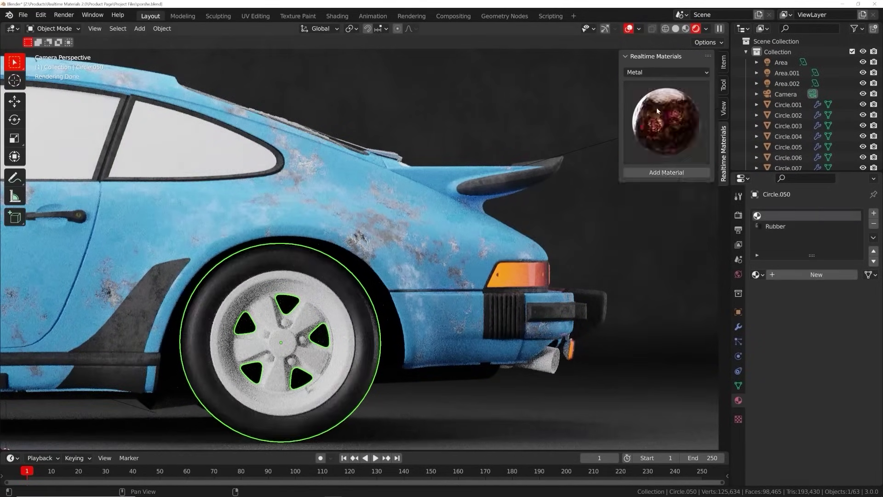
{"action": "left_click", "coordinate": [657, 111]}
{"action": "left_click", "coordinate": [667, 172]}
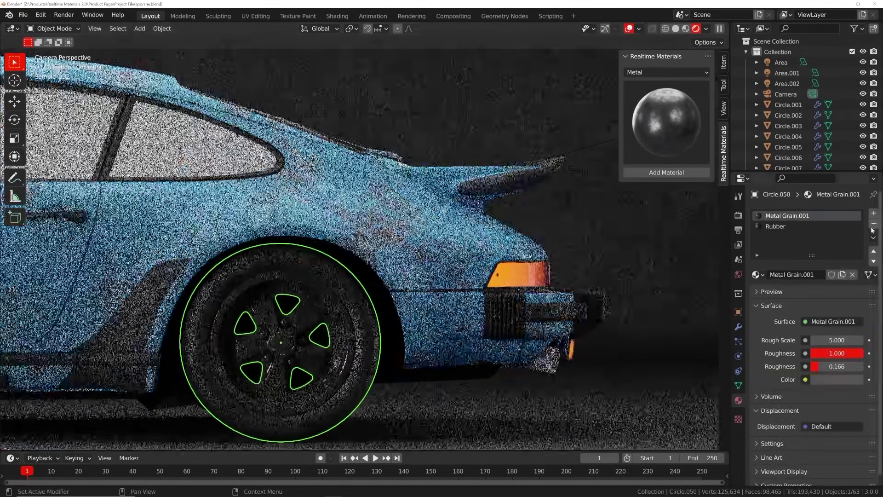
{"action": "left_click_drag", "start_coordinate": [846, 354], "coordinate": [837, 353]}
Add a glass-like material to the car's side windows, and select the exhaust tip for its own material category
{"action": "left_click", "coordinate": [666, 122]}
{"action": "left_click", "coordinate": [475, 191]}
{"action": "left_click", "coordinate": [666, 172]}
{"action": "left_click", "coordinate": [673, 265]}
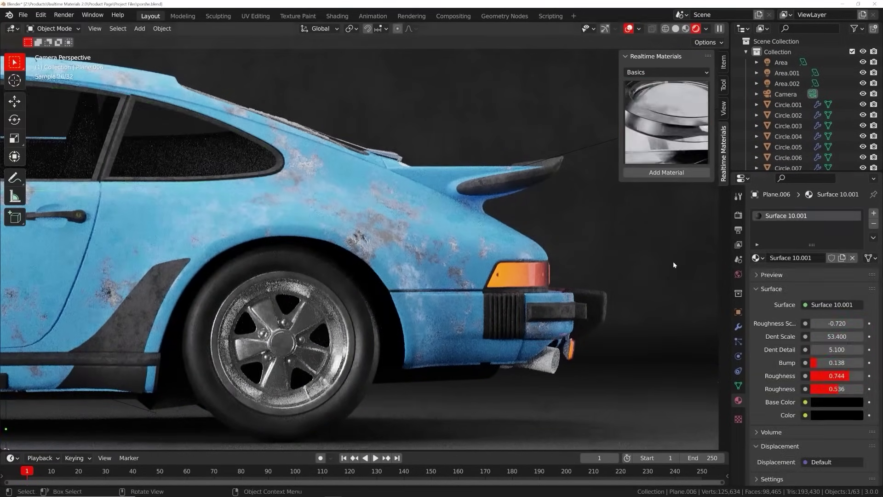
{"action": "left_click", "coordinate": [547, 357]}
{"action": "left_click", "coordinate": [666, 72]}
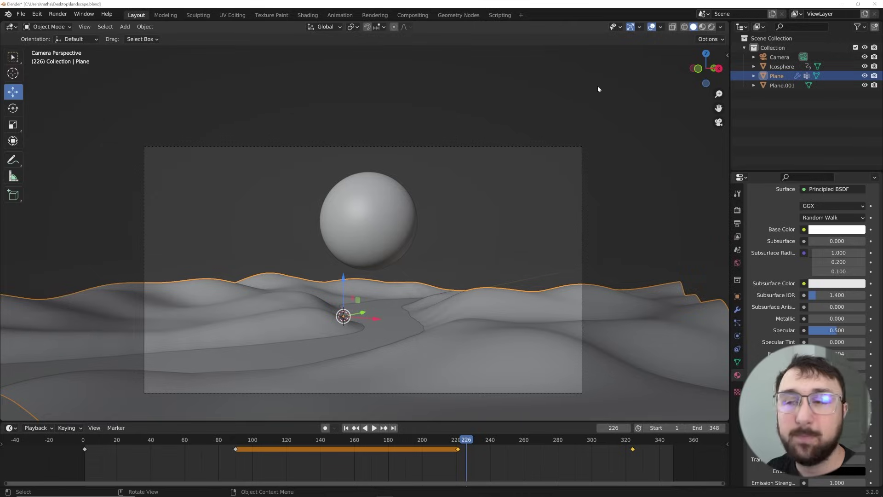
Preview the finished dune landscape in rendered shading through the camera, and return to solid shading
{"action": "middle_click_drag", "start_coordinate": [458, 228], "coordinate": [464, 191], "text": "shift"}
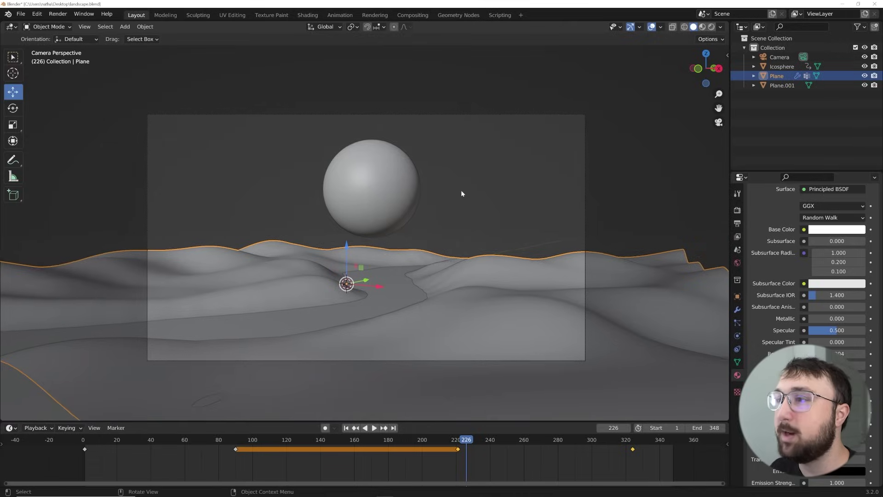
{"action": "scroll", "coordinate": [463, 191], "scroll_direction": "up", "scroll_amount": 2}
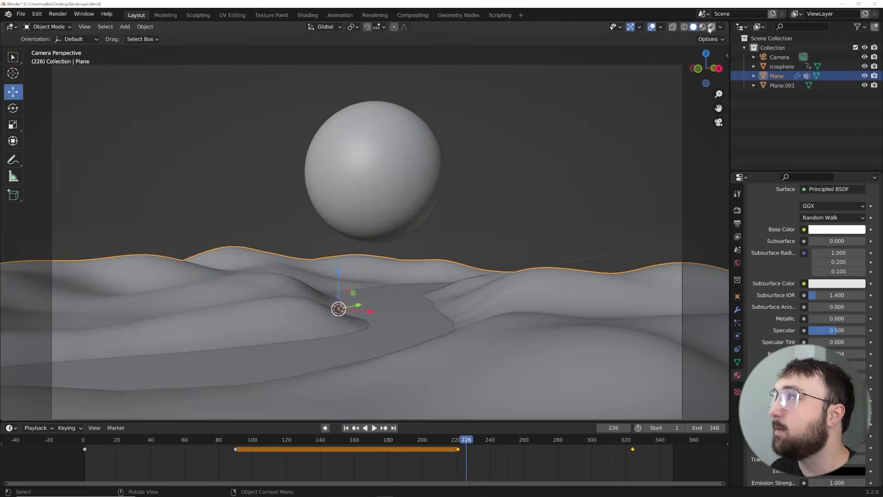
{"action": "left_click", "coordinate": [710, 27]}
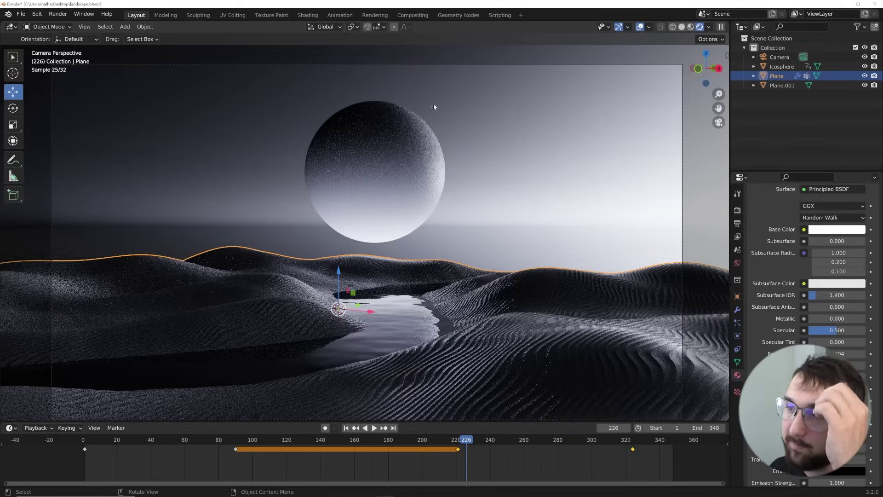
{"action": "left_click", "coordinate": [499, 160]}
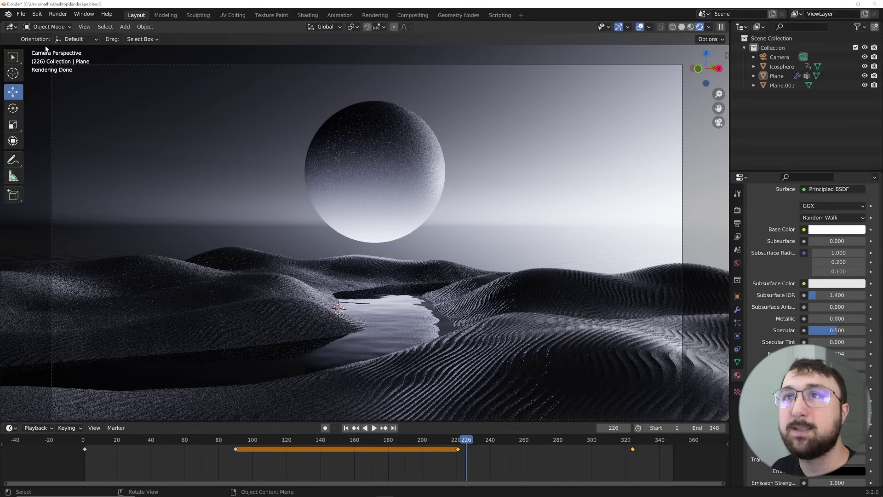
{"action": "left_click", "coordinate": [21, 14]}
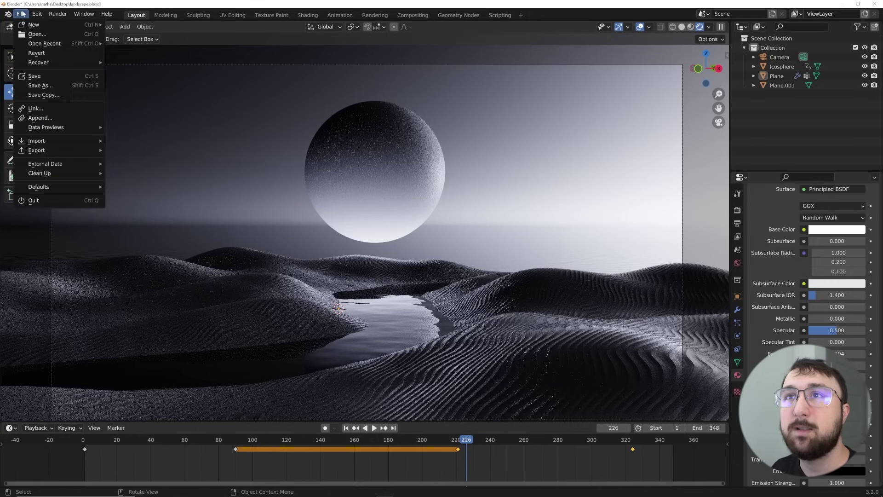
{"action": "left_click", "coordinate": [683, 27]}
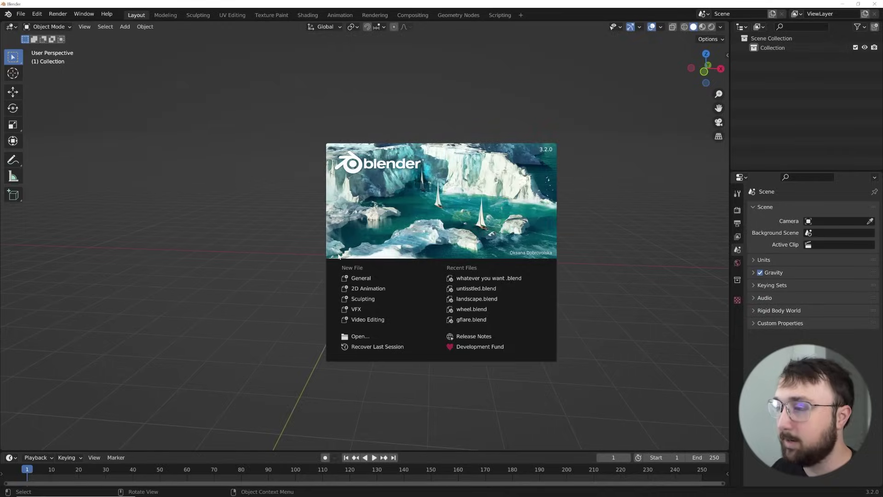
Add a plane mesh to the empty scene, scale it by 8, and show its transform values
{"action": "left_click", "coordinate": [213, 285]}
{"action": "key", "text": "shift+a"}
{"action": "mouse_move", "coordinate": [387, 217]}
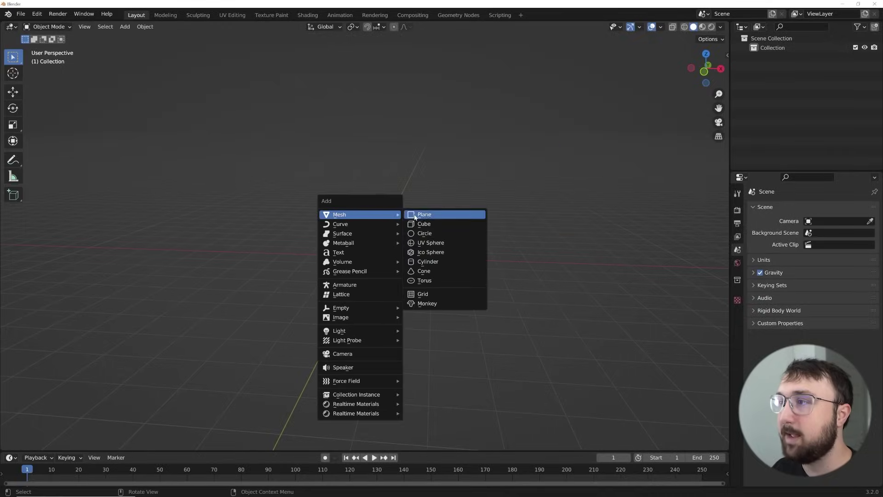
{"action": "left_click", "coordinate": [415, 216]}
{"action": "type", "text": "s"}
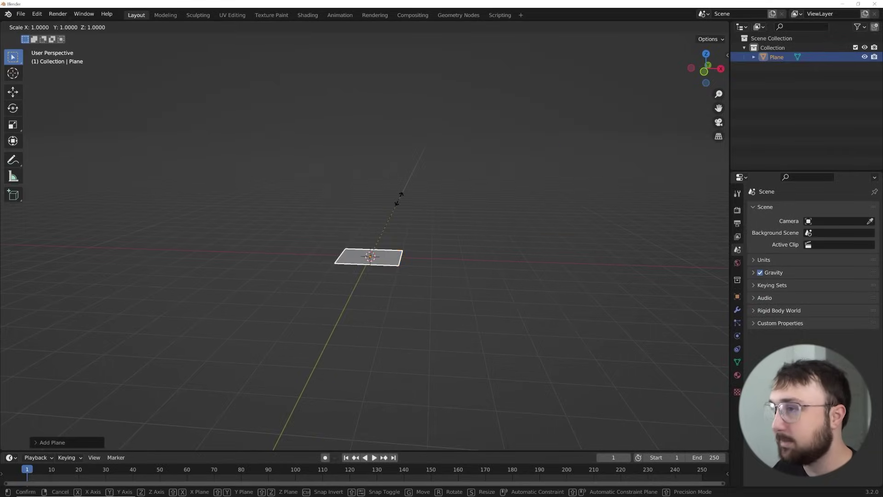
{"action": "type", "text": "10"}
{"action": "key", "text": "Return"}
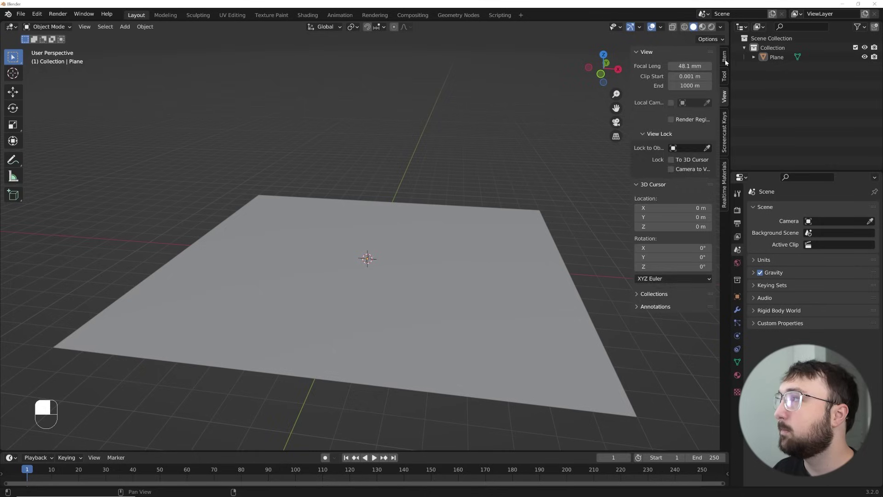
{"action": "left_click", "coordinate": [724, 59]}
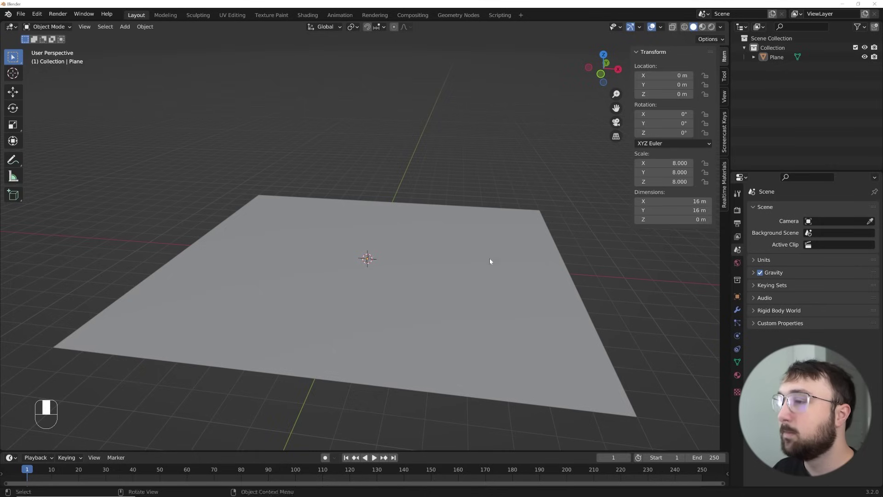
Subdivide the plane in Edit Mode with 100 cuts and return to Object Mode
{"action": "middle_click_drag", "start_coordinate": [490, 259], "coordinate": [428, 247]}
{"action": "left_click", "coordinate": [427, 250]}
{"action": "scroll", "coordinate": [433, 256], "scroll_direction": "up", "scroll_amount": 3}
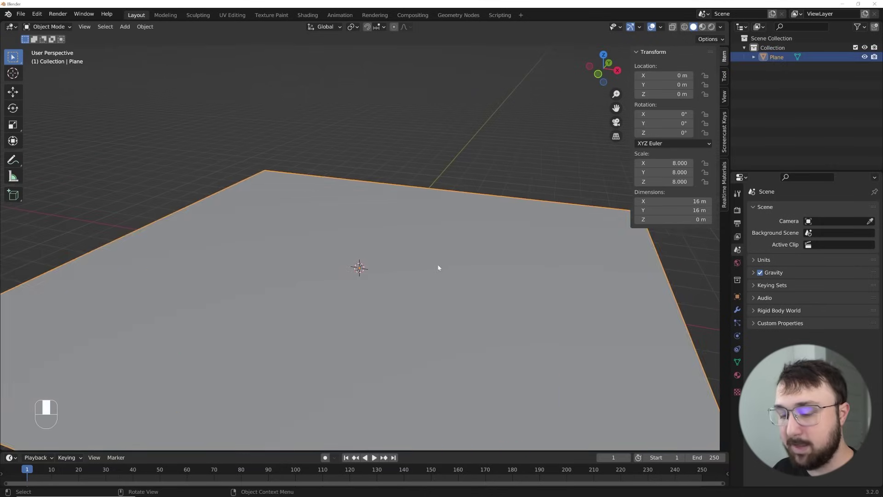
{"action": "key", "text": "Tab"}
{"action": "right_click", "coordinate": [438, 258]}
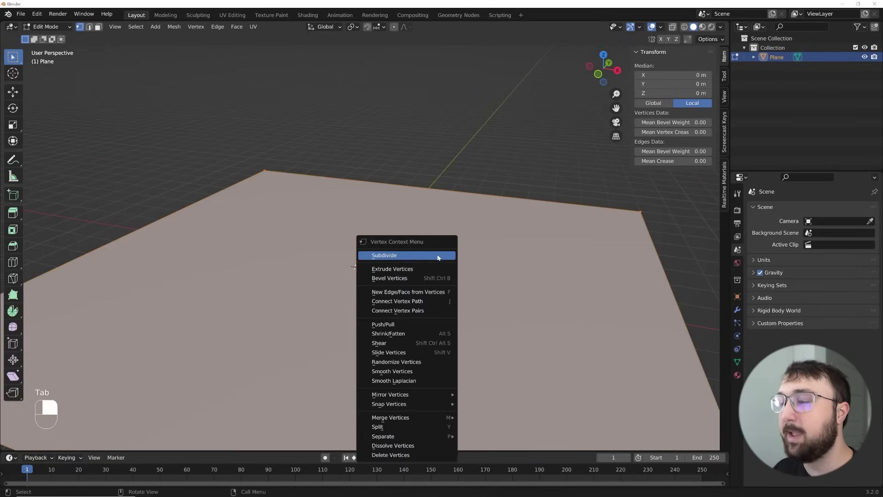
{"action": "left_click", "coordinate": [438, 256]}
{"action": "left_click", "coordinate": [71, 443]}
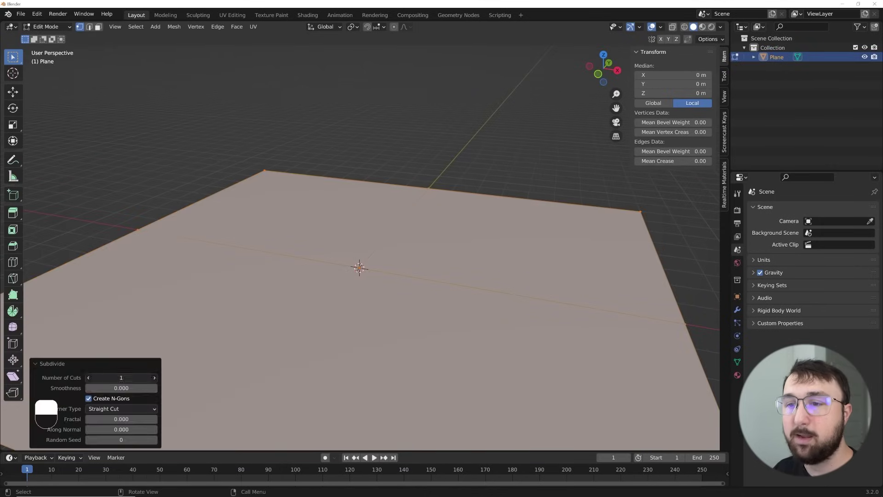
{"action": "type", "text": "100"}
{"action": "key", "text": "Return"}
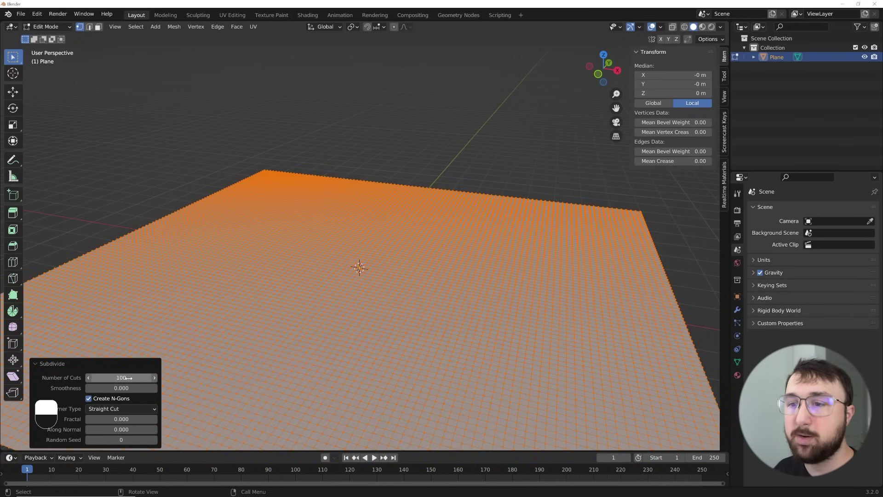
{"action": "key", "text": "Tab"}
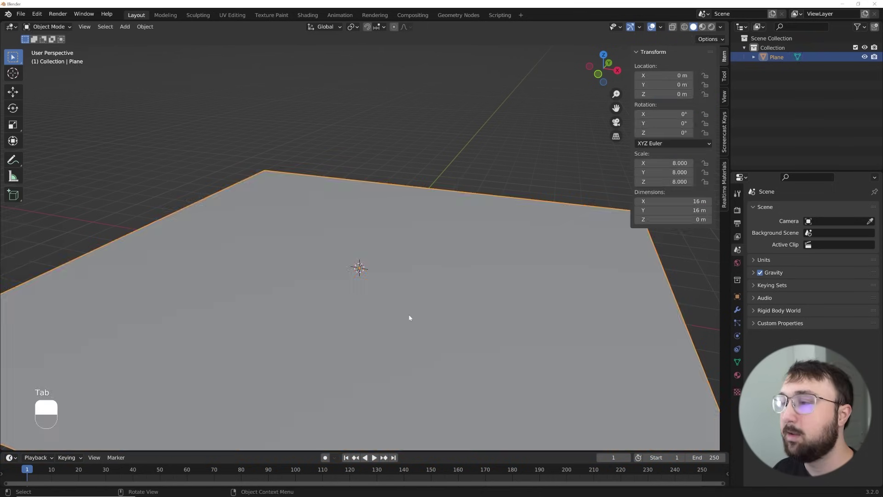
{"action": "scroll", "coordinate": [414, 322], "scroll_direction": "down", "scroll_amount": 6}
{"action": "middle_click_drag", "start_coordinate": [405, 329], "coordinate": [378, 402]}
{"action": "scroll", "coordinate": [396, 402], "scroll_direction": "up", "scroll_amount": 4}
{"action": "scroll", "coordinate": [396, 402], "scroll_direction": "down", "scroll_amount": 3}
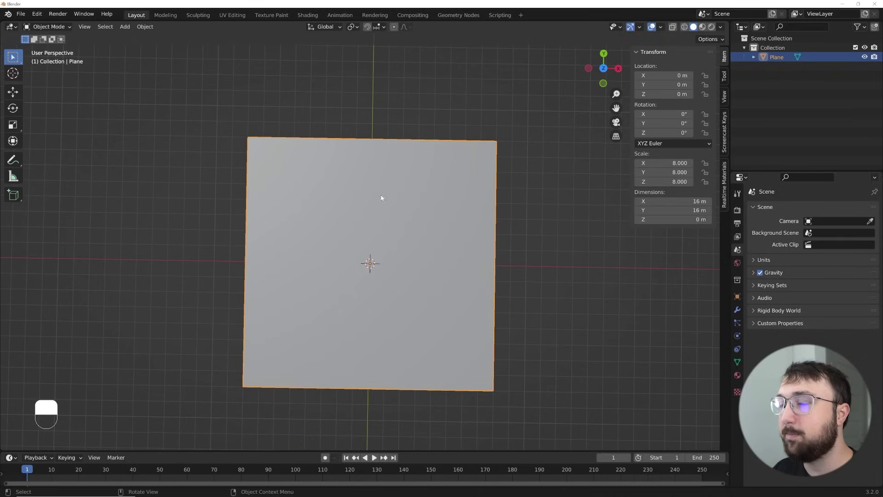
{"action": "middle_click_drag", "start_coordinate": [404, 271], "coordinate": [423, 272]}
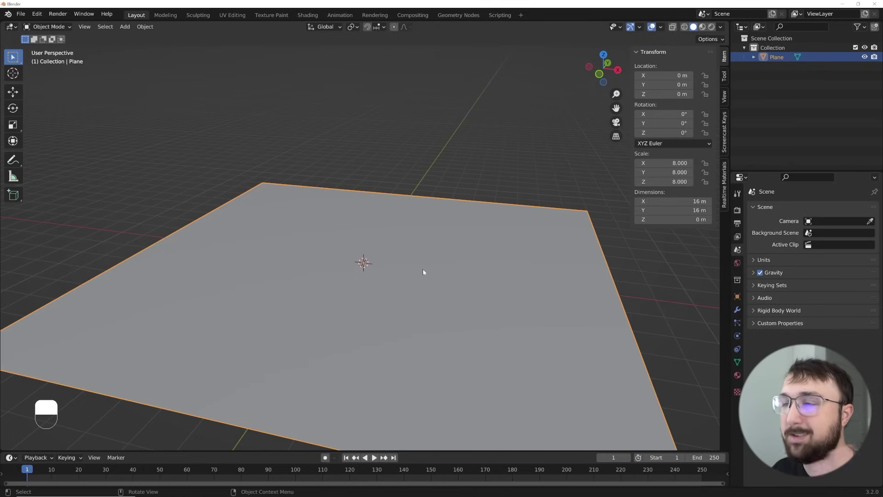
Add a Displace modifier to the plane and apply the plane's scale
{"action": "left_click", "coordinate": [738, 312]}
{"action": "left_click", "coordinate": [774, 209]}
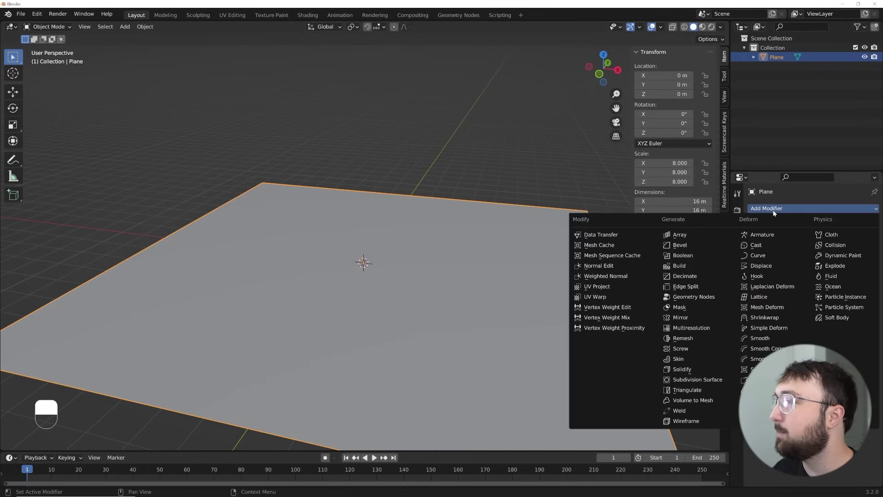
{"action": "left_click", "coordinate": [775, 271]}
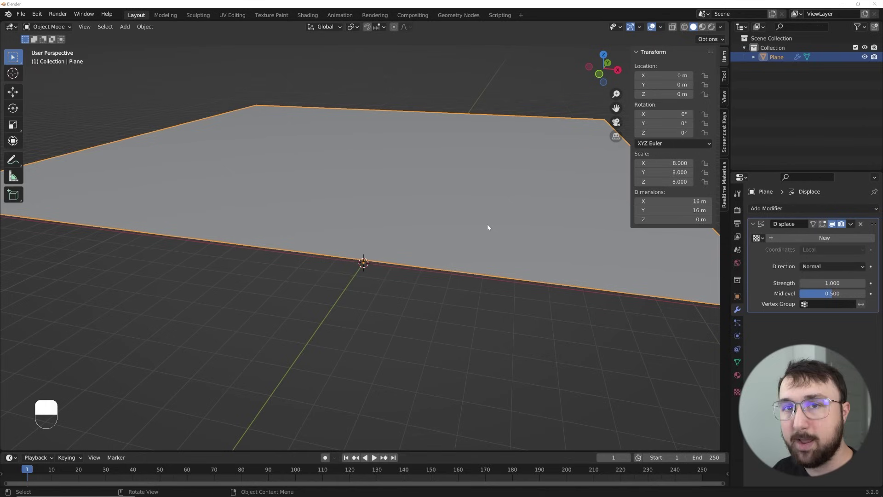
{"action": "key", "text": "ctrl+a"}
{"action": "left_click", "coordinate": [465, 244]}
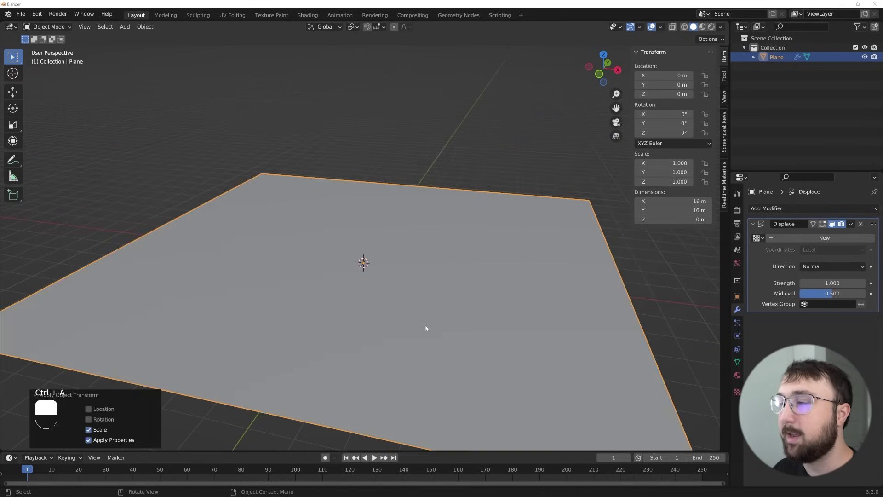
Create a new Clouds texture for the Displace modifier and increase its size to form broad, rolling hills
{"action": "middle_click_drag", "start_coordinate": [426, 329], "coordinate": [651, 269]}
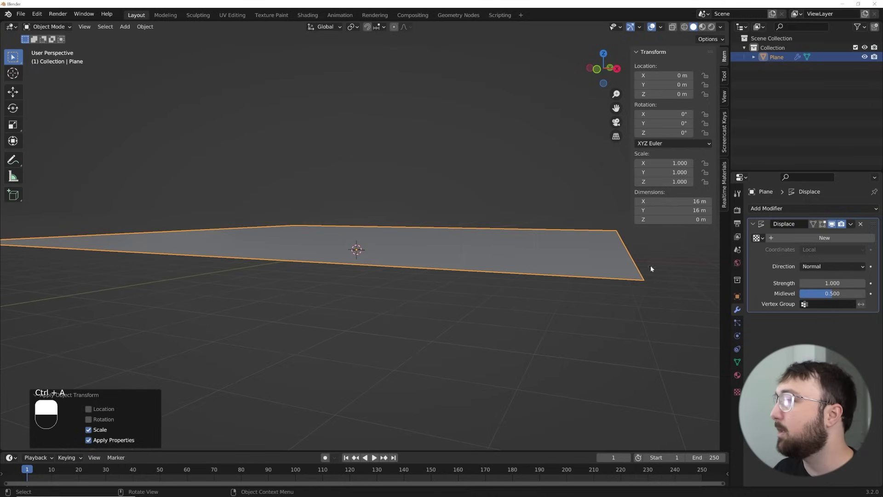
{"action": "left_click", "coordinate": [806, 238]}
{"action": "left_click", "coordinate": [871, 238]}
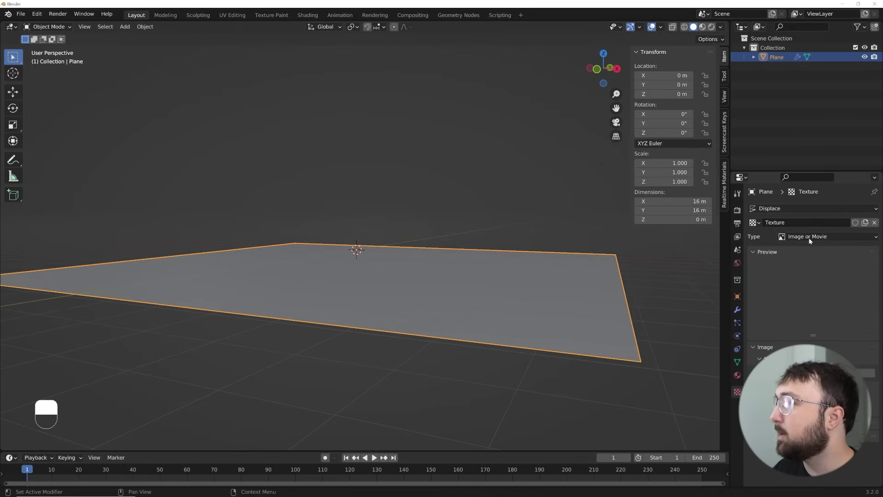
{"action": "left_click", "coordinate": [809, 237]}
{"action": "left_click", "coordinate": [808, 269]}
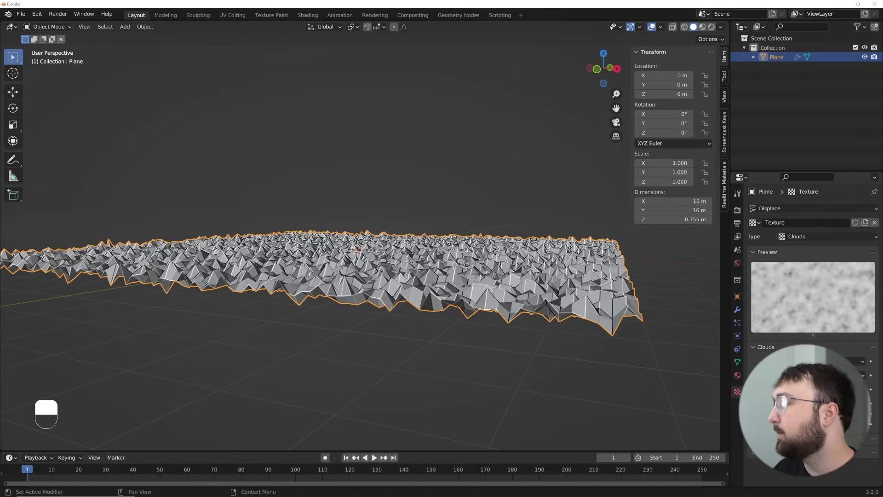
{"action": "left_click_drag", "start_coordinate": [819, 403], "coordinate": [860, 403]}
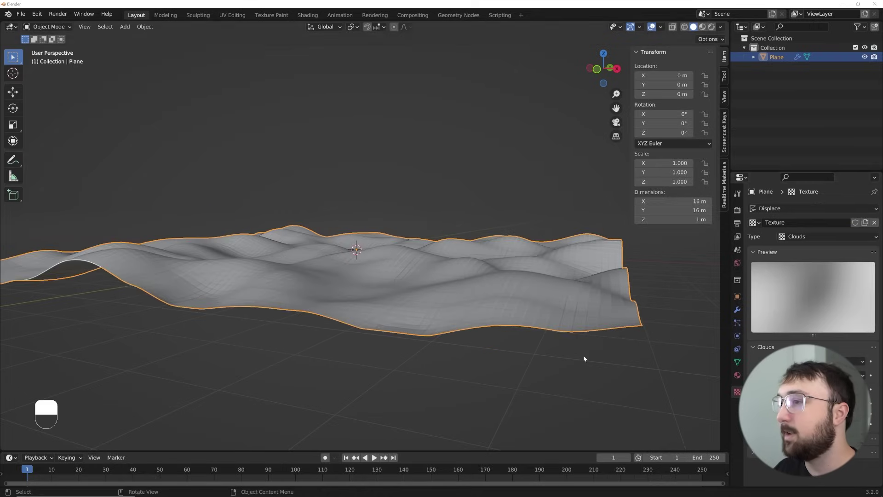
Shade the displaced terrain plane smooth and examine it from above
{"action": "middle_click_drag", "start_coordinate": [401, 313], "coordinate": [424, 276]}
{"action": "right_click", "coordinate": [425, 265]}
{"action": "left_click", "coordinate": [424, 263]}
{"action": "key", "text": "KP_7"}
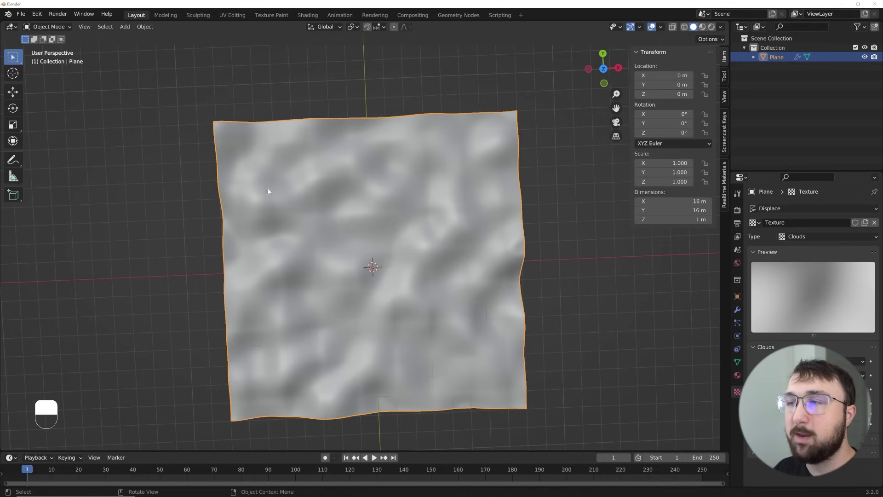
View the terrain plane from directly above and switch it to Weight Paint mode
{"action": "middle_click_drag", "start_coordinate": [434, 285], "coordinate": [441, 259]}
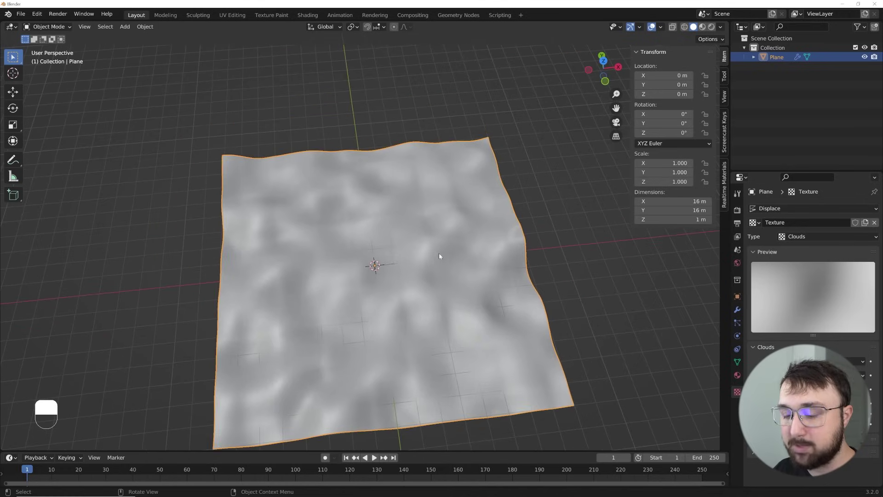
{"action": "key", "text": "grave"}
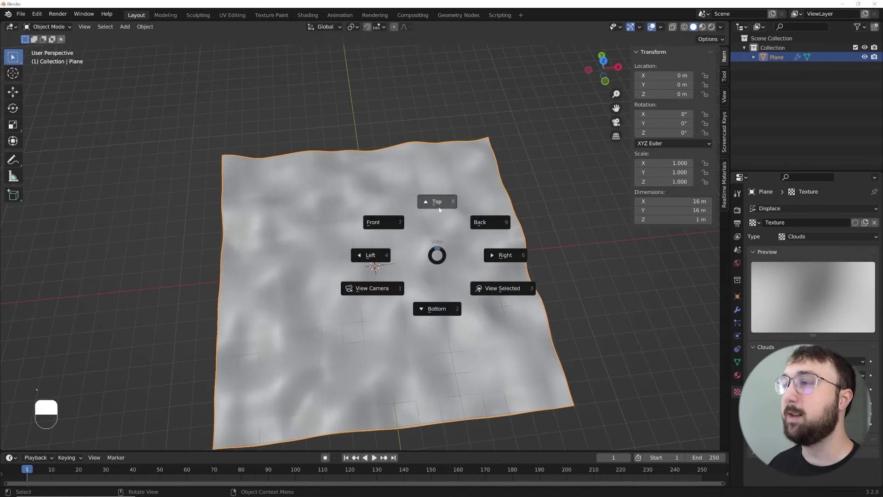
{"action": "left_click", "coordinate": [424, 199]}
{"action": "scroll", "coordinate": [414, 233], "scroll_direction": "up", "scroll_amount": 1}
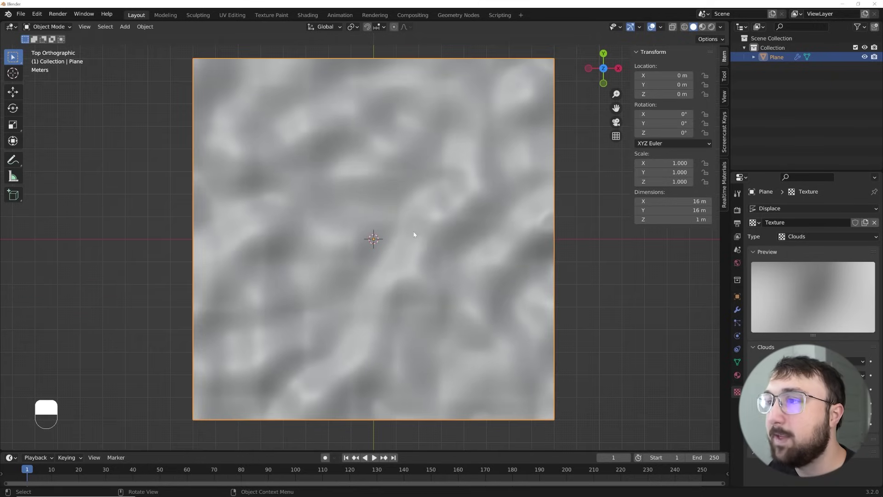
{"action": "left_click", "coordinate": [46, 27]}
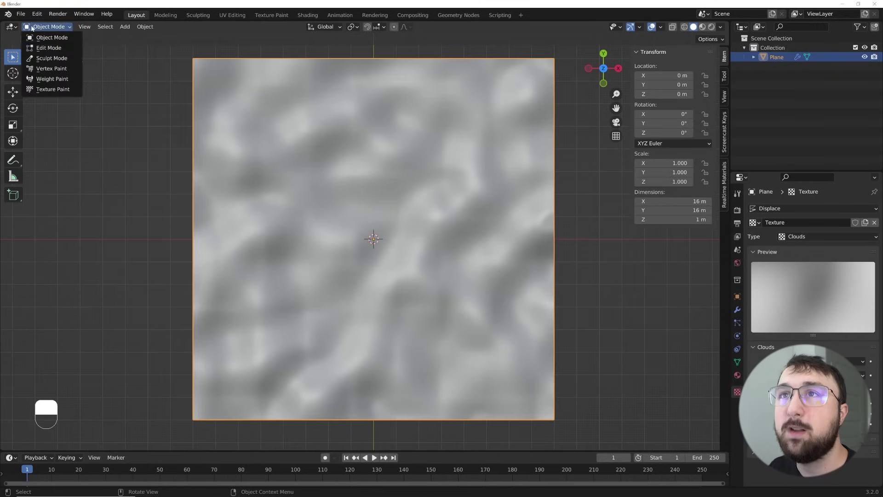
{"action": "left_click", "coordinate": [52, 78]}
Set the weight brush radius to 191 px and try painting a winding path across the terrain
{"action": "right_click", "coordinate": [319, 389]}
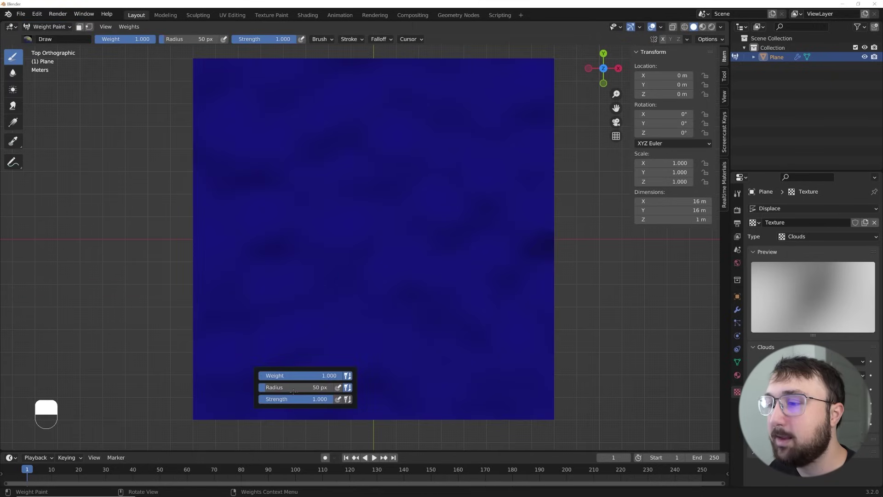
{"action": "left_click_drag", "start_coordinate": [321, 387], "coordinate": [326, 387]}
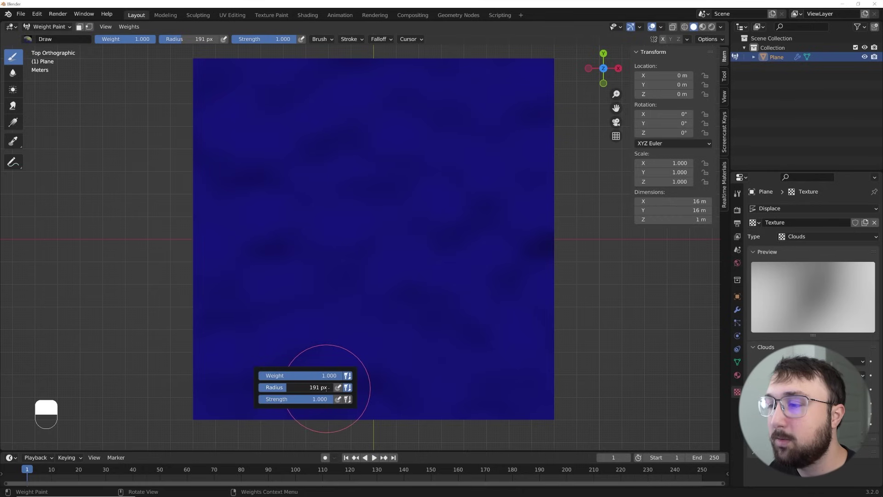
{"action": "scroll", "coordinate": [296, 376], "scroll_direction": "down", "scroll_amount": 2}
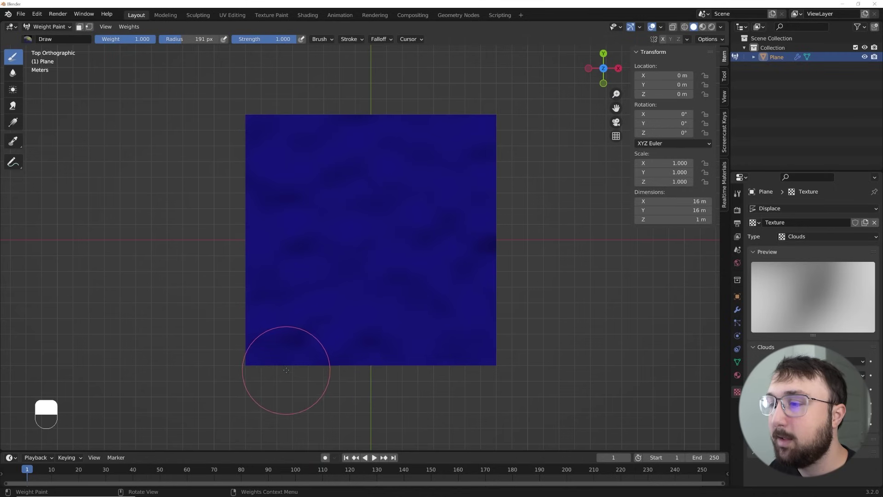
{"action": "mouse_move", "coordinate": [292, 365]}
{"action": "left_mouse_down"}
{"action": "mouse_move", "coordinate": [401, 315]}
{"action": "mouse_move", "coordinate": [409, 266]}
{"action": "mouse_move", "coordinate": [332, 207]}
{"action": "mouse_move", "coordinate": [317, 154]}
{"action": "mouse_move", "coordinate": [444, 82]}
{"action": "left_mouse_up"}
{"action": "middle_click_drag", "start_coordinate": [445, 202], "coordinate": [433, 229]}
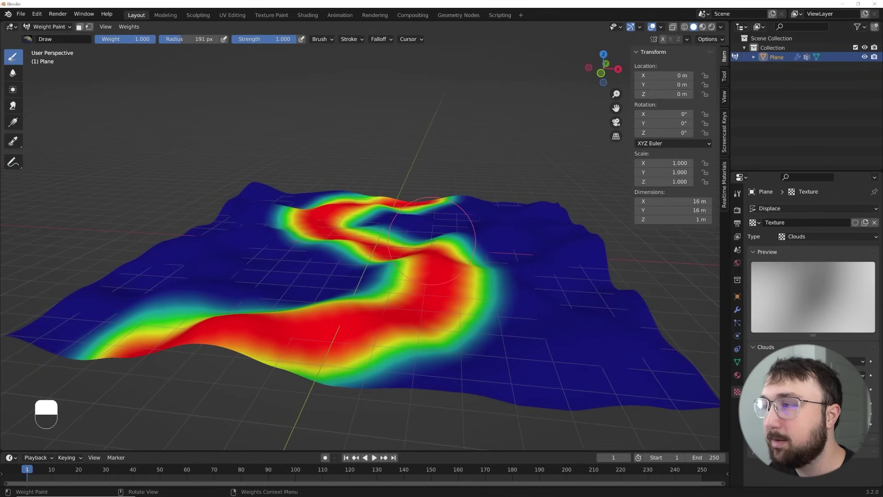
{"action": "key", "text": "ctrl+z"}
{"action": "key", "text": "ctrl+z"}
{"action": "key", "text": "ctrl+z"}
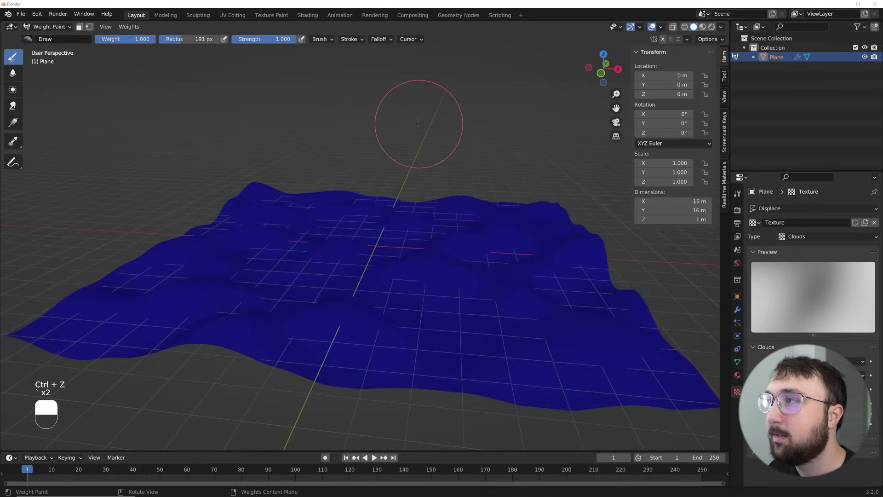
Return to the top view, reduce the brush radius to 147 px and try painting the path again
{"action": "key", "text": "grave"}
{"action": "left_click", "coordinate": [428, 70]}
{"action": "right_click", "coordinate": [330, 259]}
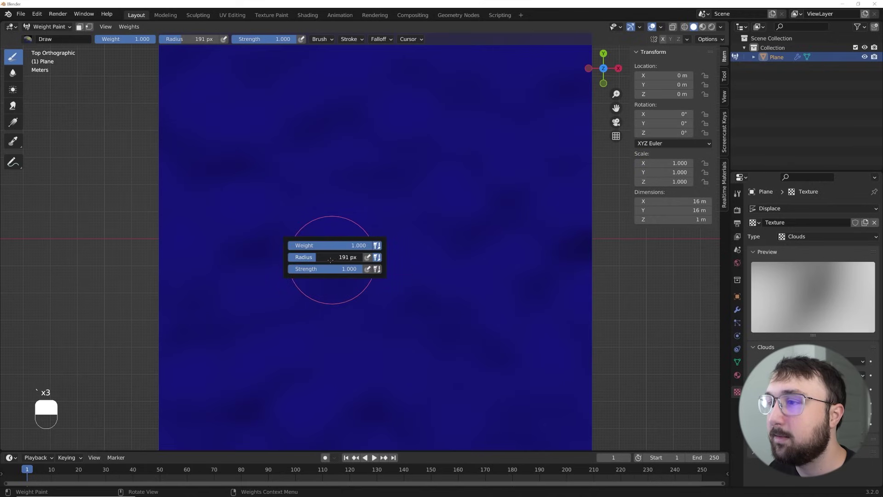
{"action": "scroll", "coordinate": [351, 322], "scroll_direction": "down", "scroll_amount": 3}
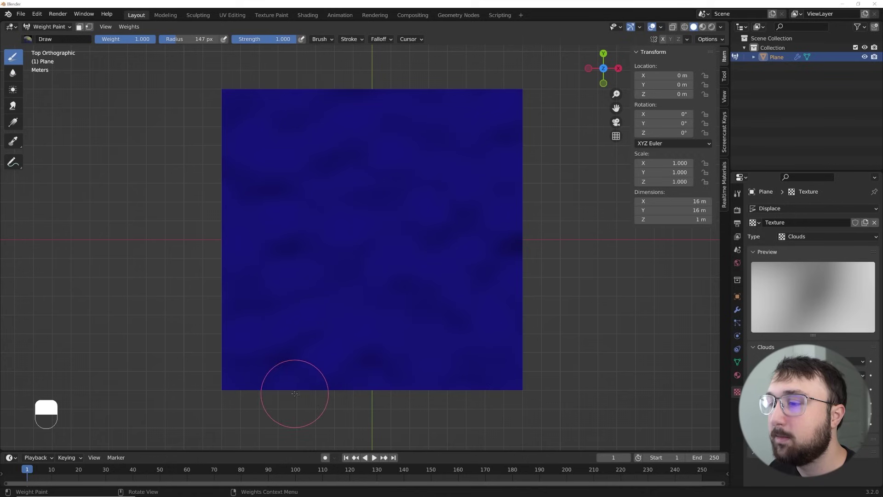
{"action": "mouse_move", "coordinate": [295, 393]}
{"action": "left_mouse_down"}
{"action": "mouse_move", "coordinate": [388, 310]}
{"action": "mouse_move", "coordinate": [386, 258]}
{"action": "mouse_move", "coordinate": [352, 229]}
{"action": "mouse_move", "coordinate": [340, 195]}
{"action": "left_mouse_up"}
{"action": "key", "text": "ctrl+z"}
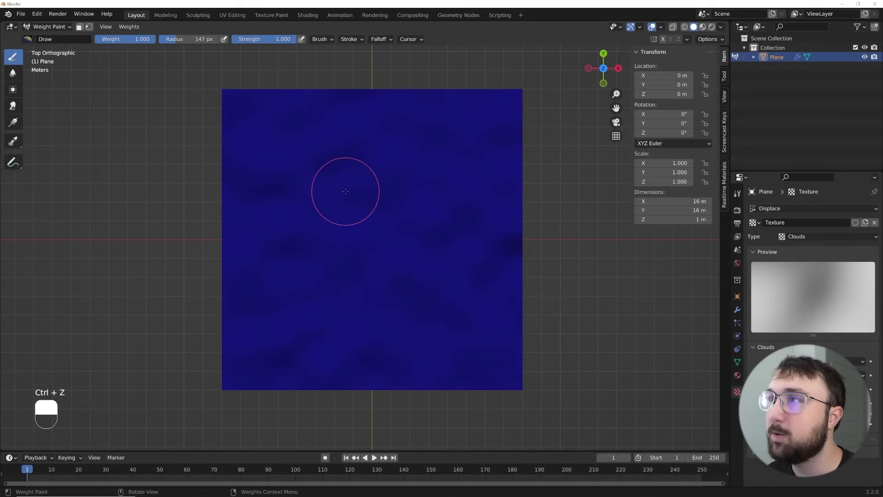
{"action": "mouse_move", "coordinate": [293, 401]}
{"action": "left_mouse_down"}
{"action": "mouse_move", "coordinate": [359, 352]}
{"action": "mouse_move", "coordinate": [392, 278]}
{"action": "mouse_move", "coordinate": [364, 247]}
{"action": "left_mouse_up"}
{"action": "key", "text": "ctrl+z"}
Set the weight brush radius to 174 px and paint a winding S-shaped path across the terrain at full weight
{"action": "right_click", "coordinate": [361, 276]}
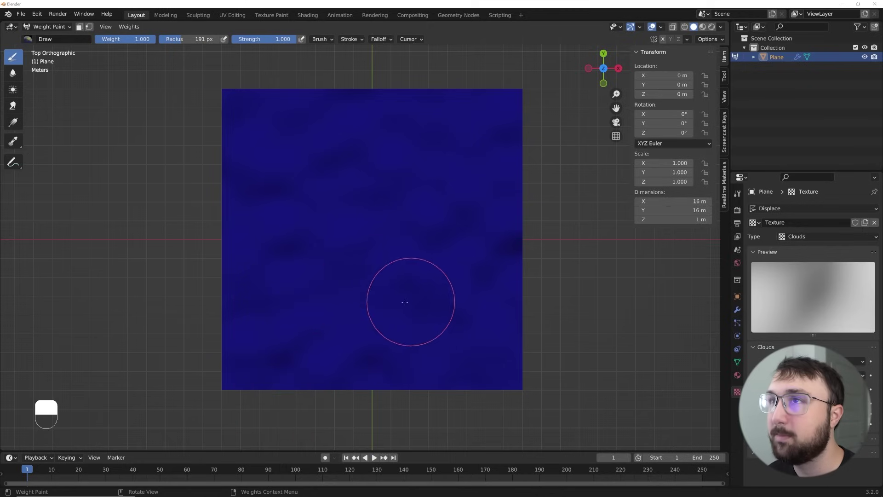
{"action": "right_click", "coordinate": [342, 327]}
{"action": "left_click_drag", "start_coordinate": [339, 328], "coordinate": [331, 328]}
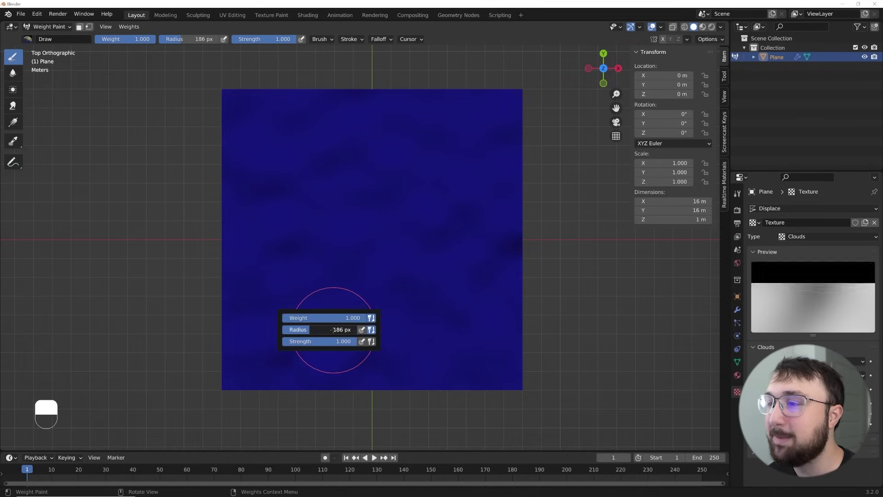
{"action": "mouse_move", "coordinate": [301, 388]}
{"action": "left_mouse_down"}
{"action": "mouse_move", "coordinate": [362, 350]}
{"action": "mouse_move", "coordinate": [392, 308]}
{"action": "mouse_move", "coordinate": [386, 259]}
{"action": "mouse_move", "coordinate": [349, 229]}
{"action": "mouse_move", "coordinate": [327, 194]}
{"action": "mouse_move", "coordinate": [339, 148]}
{"action": "mouse_move", "coordinate": [437, 65]}
{"action": "left_mouse_up"}
{"action": "mouse_move", "coordinate": [467, 268]}
{"action": "middle_mouse_down"}
{"action": "mouse_move", "coordinate": [420, 293]}
{"action": "mouse_move", "coordinate": [426, 283]}
{"action": "mouse_move", "coordinate": [425, 294]}
{"action": "middle_mouse_up"}
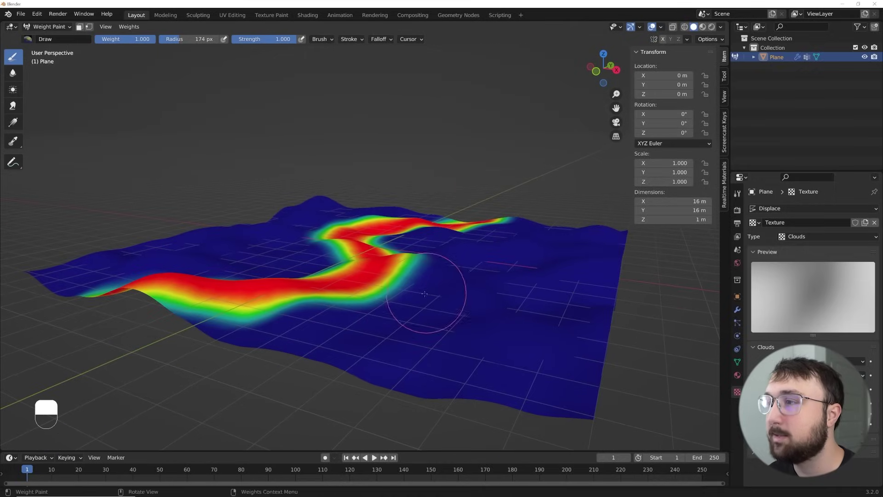
Return to Object Mode and limit the Displace modifier to the painted vertex group Group, with its influence inverted
{"action": "left_click", "coordinate": [49, 27]}
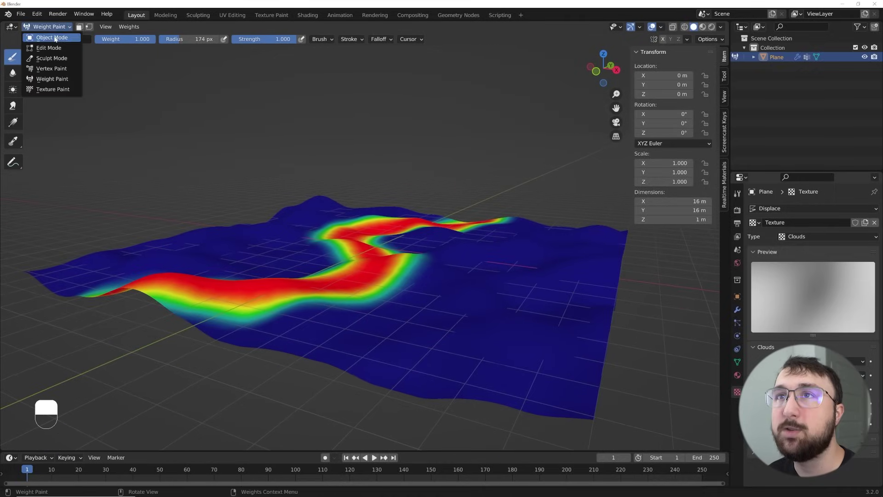
{"action": "left_click", "coordinate": [49, 37]}
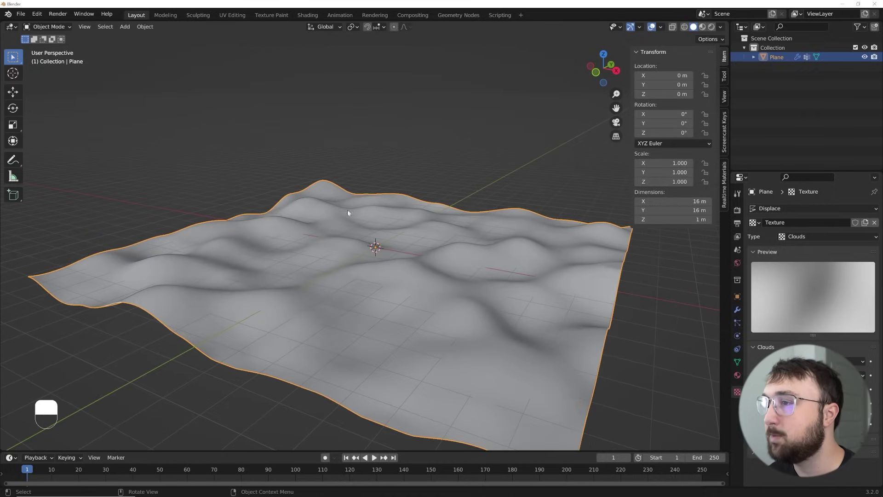
{"action": "left_click", "coordinate": [737, 309]}
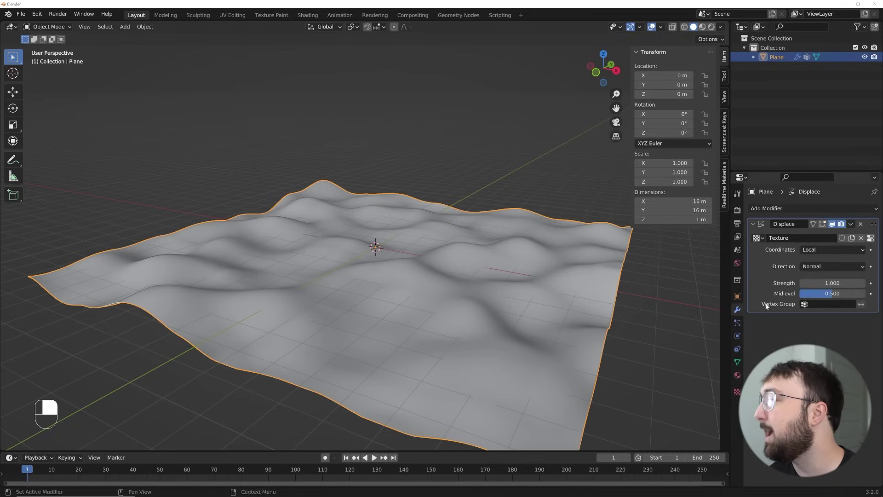
{"action": "left_click", "coordinate": [821, 305]}
{"action": "left_click", "coordinate": [816, 324]}
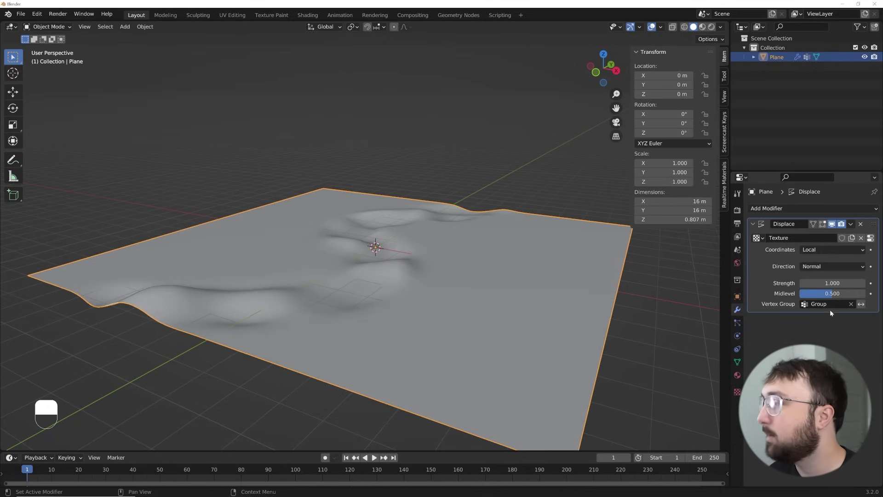
{"action": "left_click", "coordinate": [861, 305]}
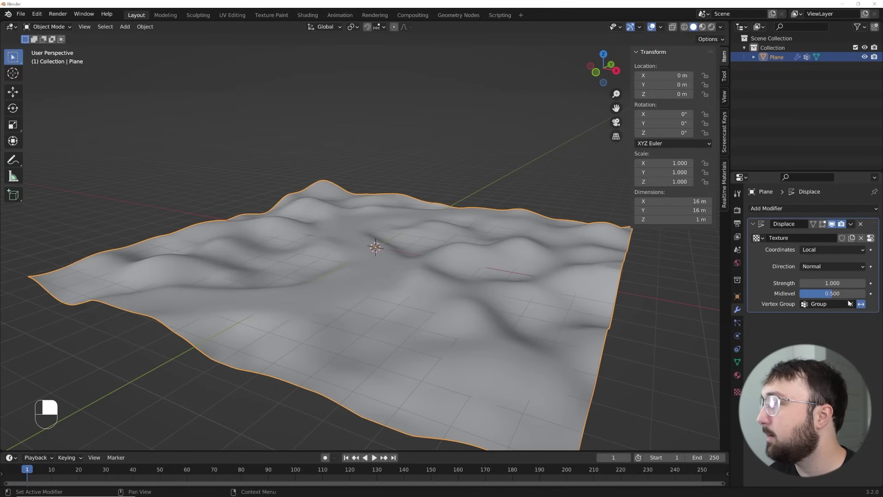
Lower the Displace modifier's Midlevel to -0.250 to carve the painted path into a channel between the hills
{"action": "left_click_drag", "start_coordinate": [845, 296], "coordinate": [813, 295]}
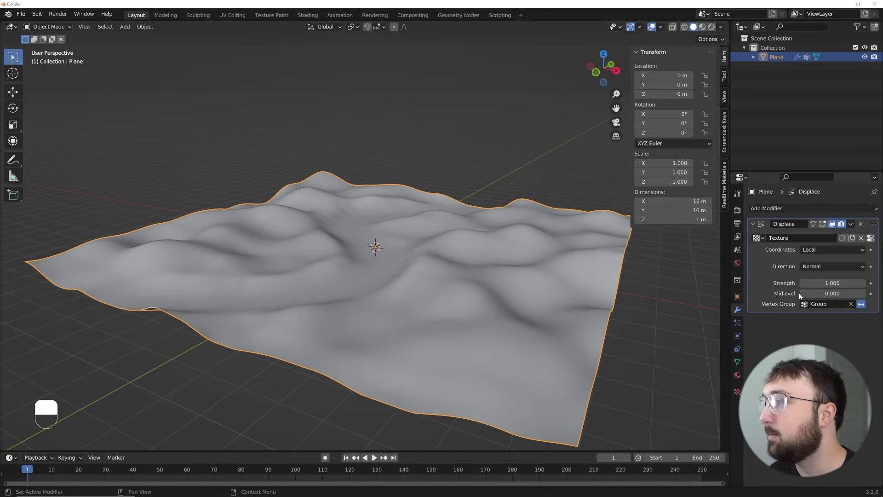
{"action": "type", "text": "-1"}
{"action": "key", "text": "Return"}
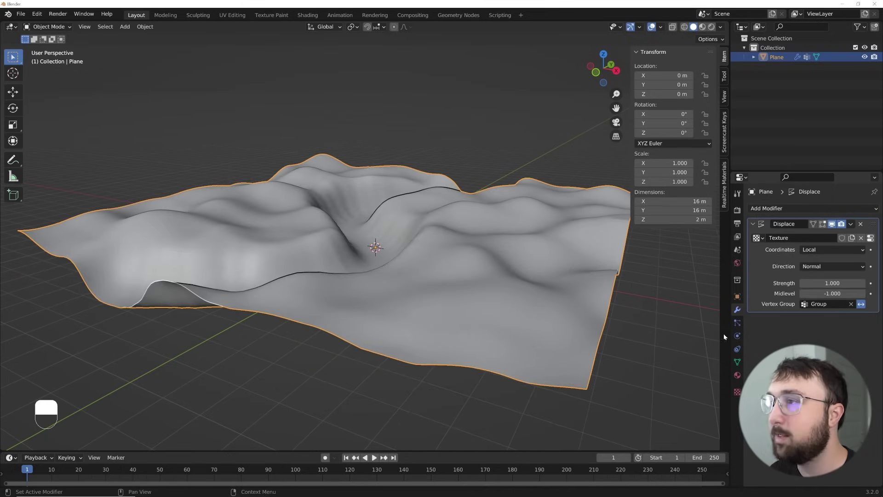
{"action": "middle_click_drag", "start_coordinate": [529, 336], "coordinate": [483, 320]}
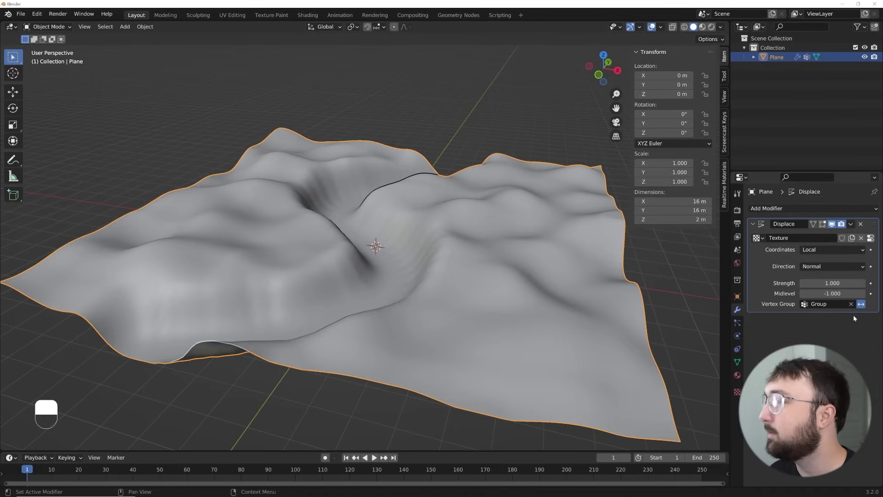
{"action": "left_click_drag", "start_coordinate": [836, 294], "coordinate": [862, 293], "text": "shift"}
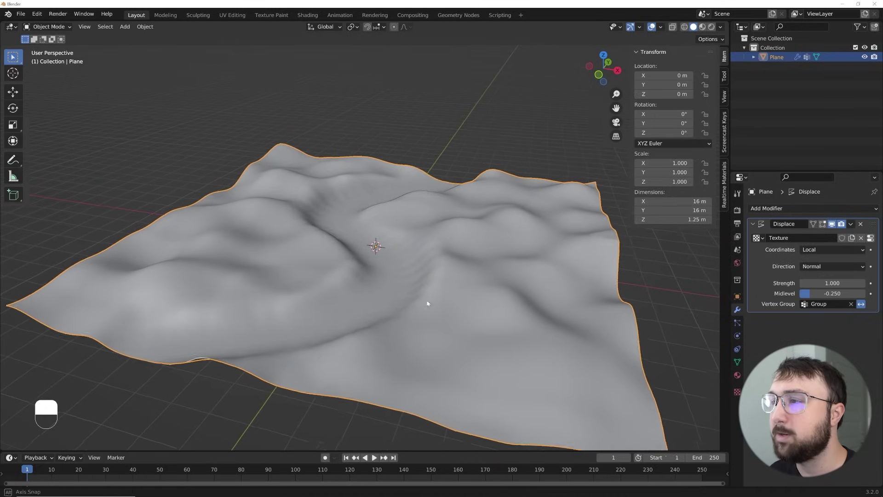
{"action": "middle_click_drag", "start_coordinate": [427, 304], "coordinate": [379, 264]}
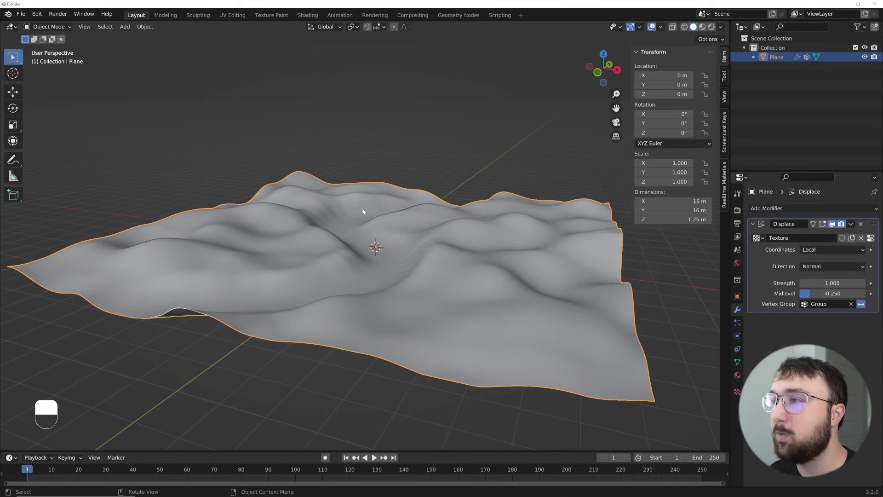
Add a second plane at the origin and scale it by 8 to match the terrain's extent
{"action": "scroll", "coordinate": [363, 212], "scroll_direction": "up", "scroll_amount": 3}
{"action": "key", "text": "shift+a"}
{"action": "mouse_move", "coordinate": [364, 236]}
{"action": "left_click", "coordinate": [413, 237]}
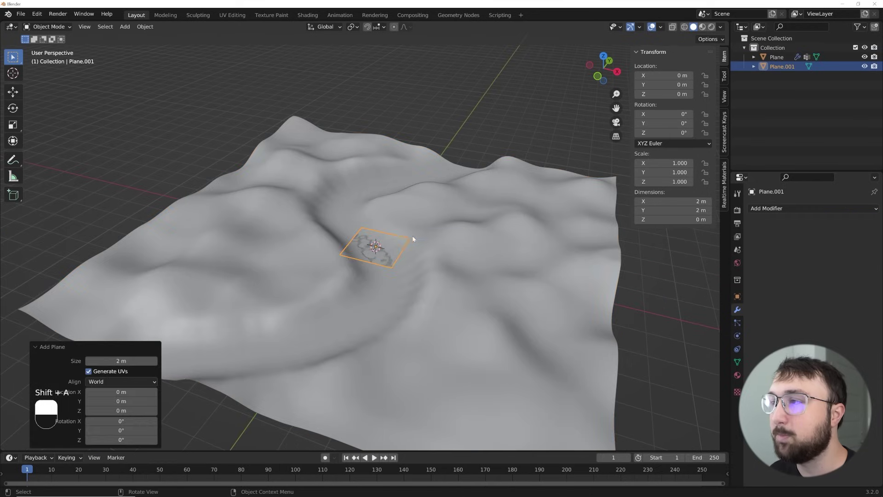
{"action": "key", "text": "s"}
{"action": "key", "text": "8"}
{"action": "key", "text": "Return"}
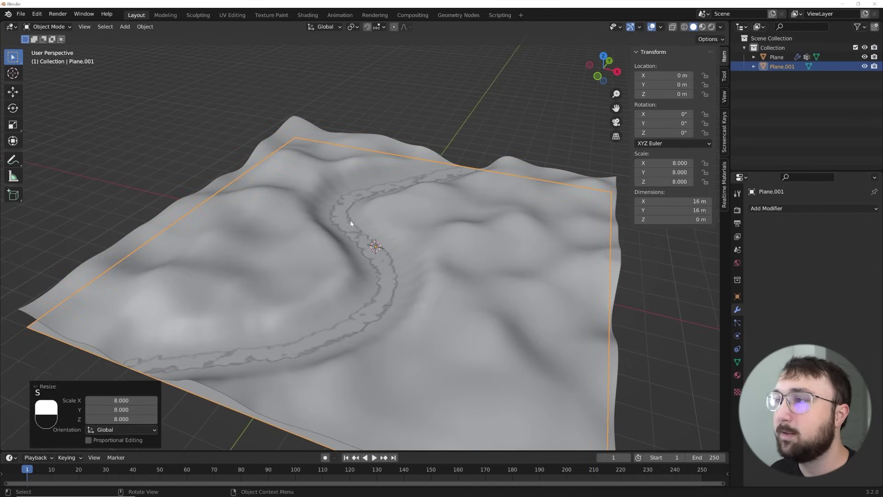
Raise the new plane about 0.25 m along Z so it fills the carved channel like a river
{"action": "middle_click_drag", "start_coordinate": [351, 224], "coordinate": [54, 129]}
{"action": "left_click", "coordinate": [15, 93]}
{"action": "middle_click_drag", "start_coordinate": [401, 214], "coordinate": [411, 215]}
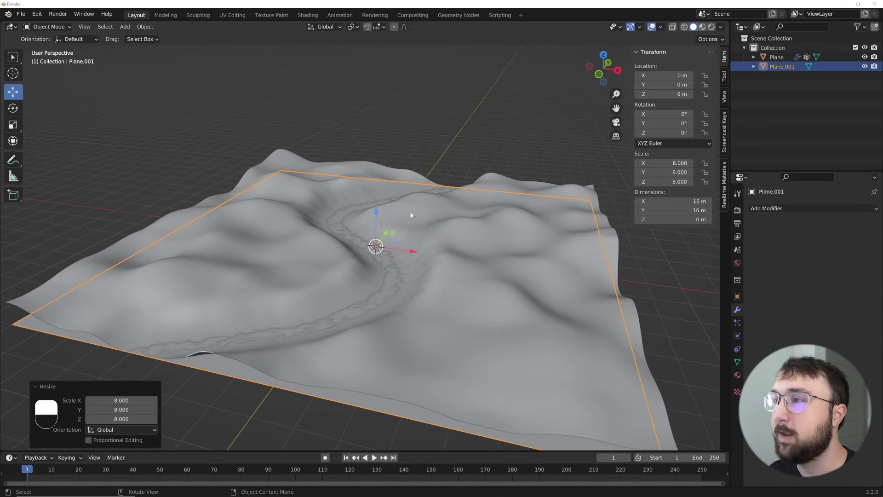
{"action": "left_click_drag", "start_coordinate": [376, 215], "coordinate": [412, 232]}
{"action": "middle_click_drag", "start_coordinate": [412, 232], "coordinate": [432, 249]}
{"action": "scroll", "coordinate": [409, 219], "scroll_direction": "up", "scroll_amount": 2}
Add a camera and align it to a low view looking along the river and hills
{"action": "key", "text": "shift+a"}
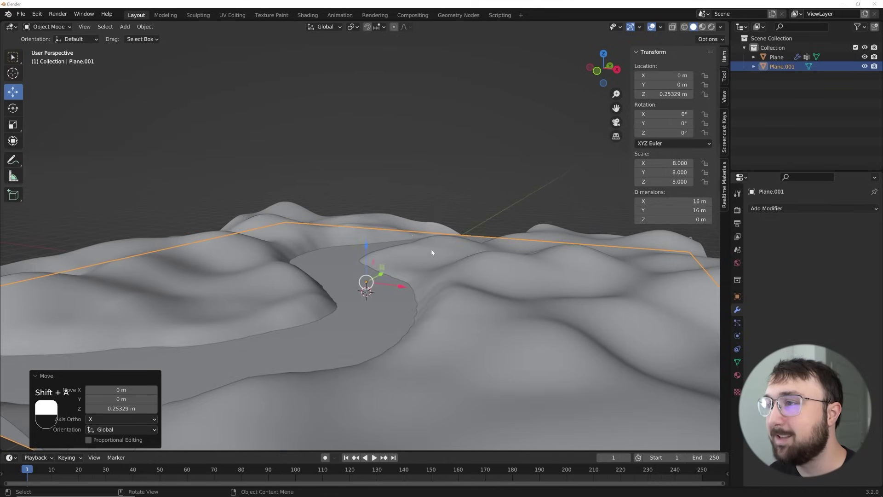
{"action": "key", "text": "shift+a"}
{"action": "left_click", "coordinate": [391, 366]}
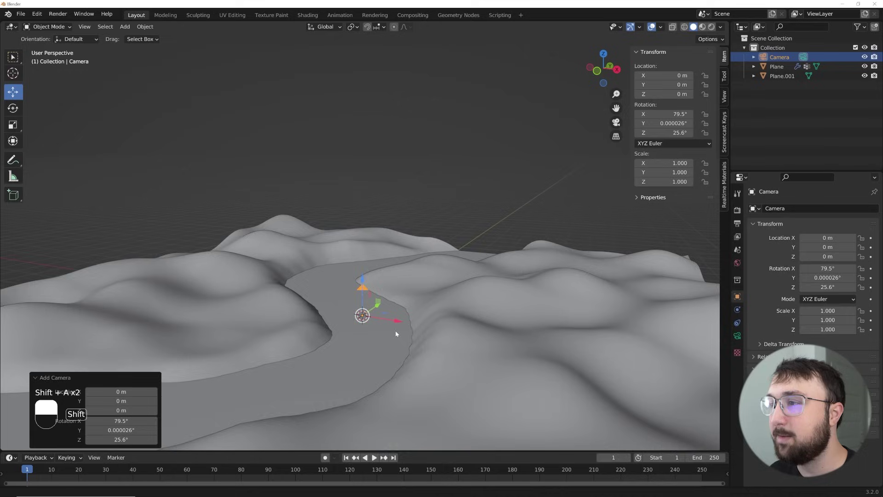
{"action": "middle_click_drag", "start_coordinate": [395, 318], "coordinate": [398, 310]}
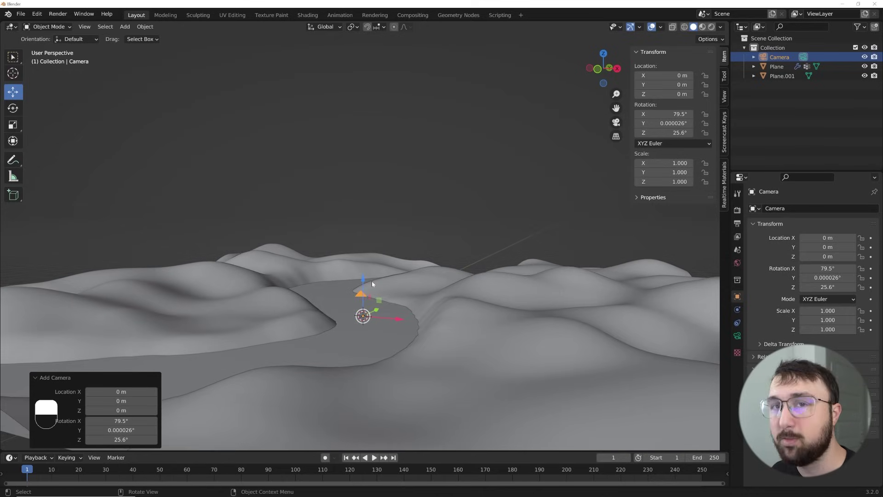
{"action": "key", "text": "ctrl+alt+KP_0"}
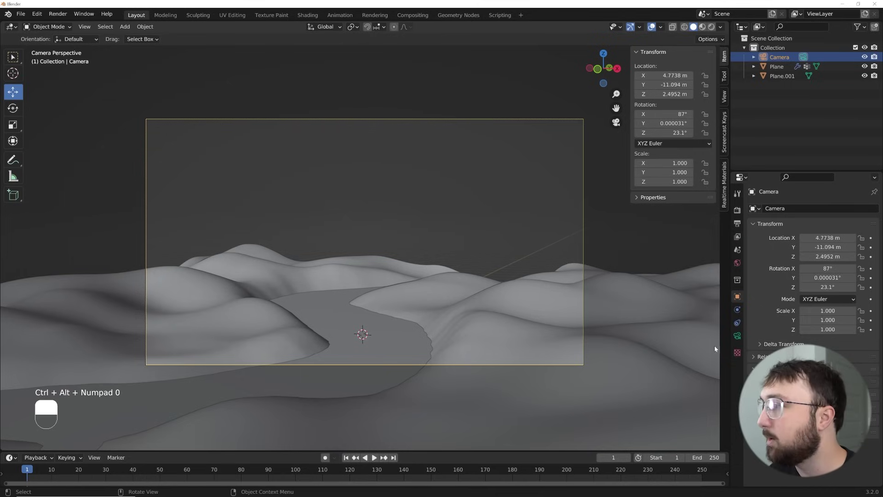
Set the camera's focal length to 35 mm
{"action": "left_click", "coordinate": [737, 336]}
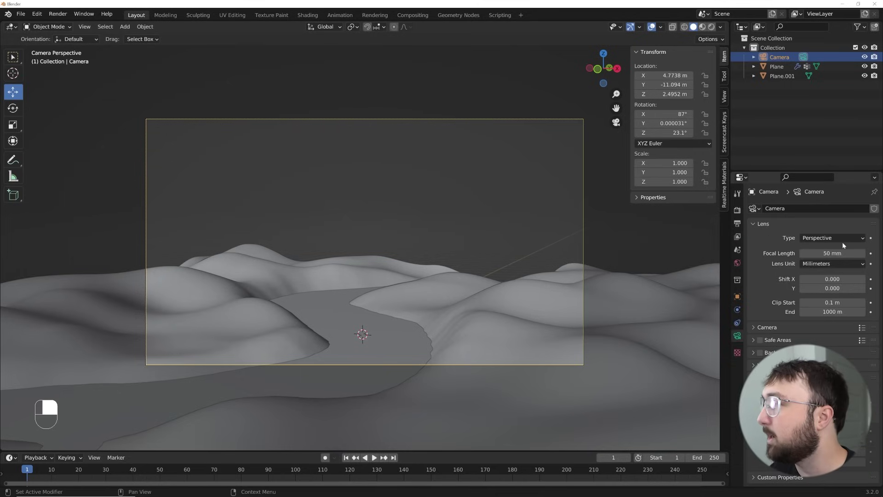
{"action": "double_click", "coordinate": [832, 253]}
{"action": "type", "text": "35"}
{"action": "key", "text": "Return"}
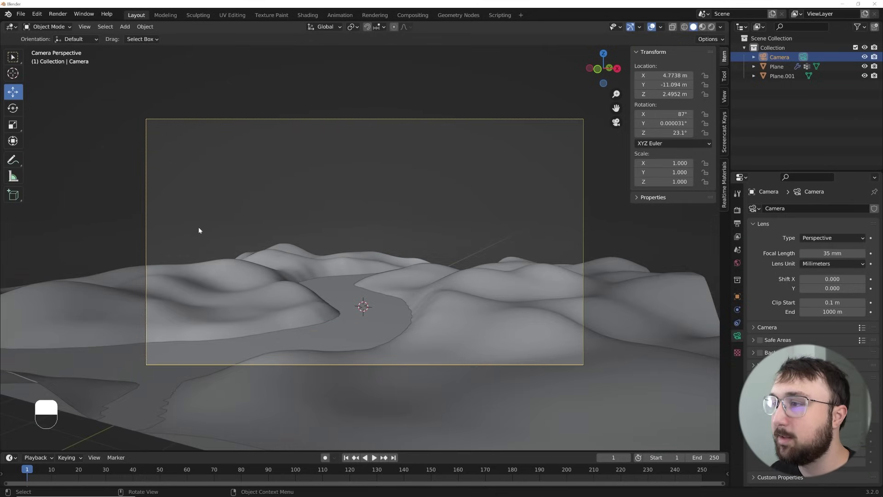
Reposition the camera in small moves down to about 2.08 m height, keeping the river and hills in frame
{"action": "key", "text": "g"}
{"action": "left_click", "coordinate": [354, 264]}
{"action": "key", "text": "g"}
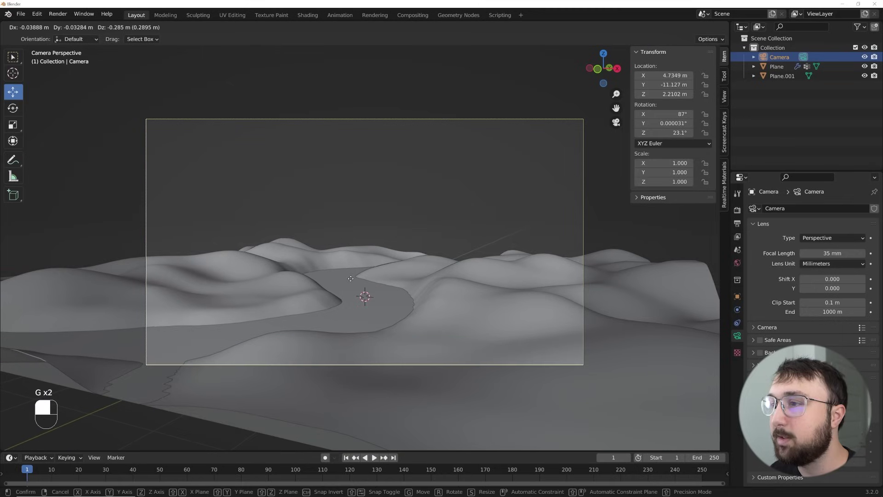
{"action": "left_click", "coordinate": [349, 285]}
{"action": "key", "text": "g"}
{"action": "middle_click", "coordinate": [348, 282]}
{"action": "left_click", "coordinate": [367, 259]}
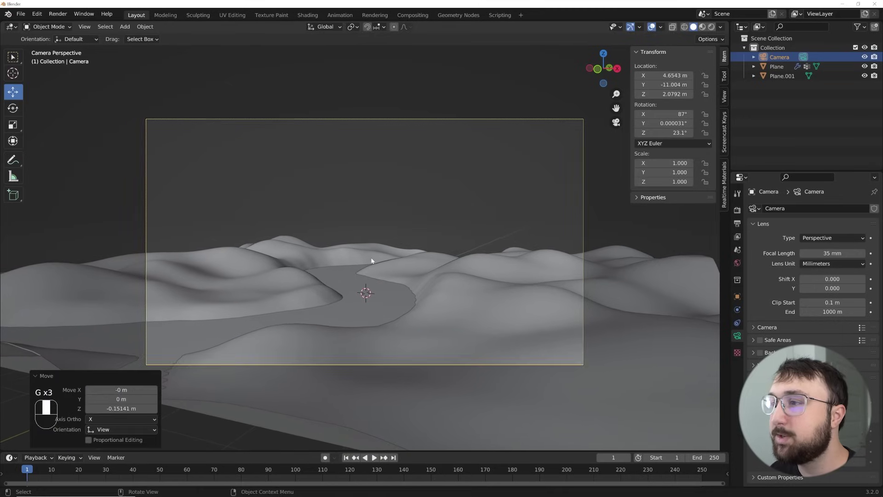
Examine the terrain and river channel from another side and from above, and return to the camera view
{"action": "middle_click_drag", "start_coordinate": [367, 258], "coordinate": [300, 272]}
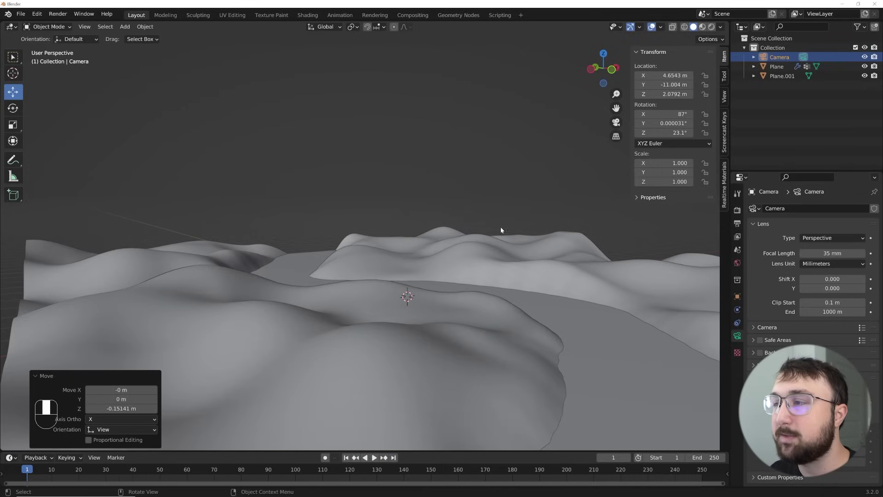
{"action": "middle_click_drag", "start_coordinate": [501, 226], "coordinate": [357, 197]}
{"action": "key", "text": "KP_0"}
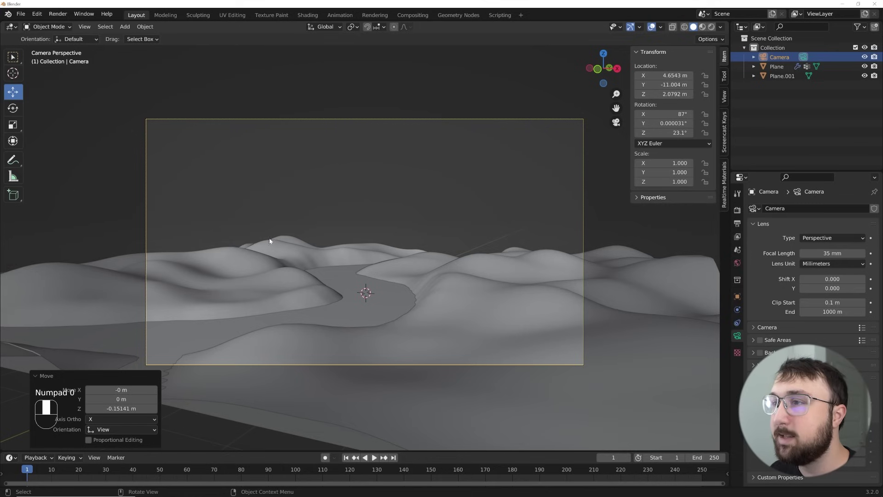
{"action": "middle_click_drag", "start_coordinate": [465, 254], "coordinate": [437, 217]}
{"action": "scroll", "coordinate": [438, 240], "scroll_direction": "down", "scroll_amount": 4}
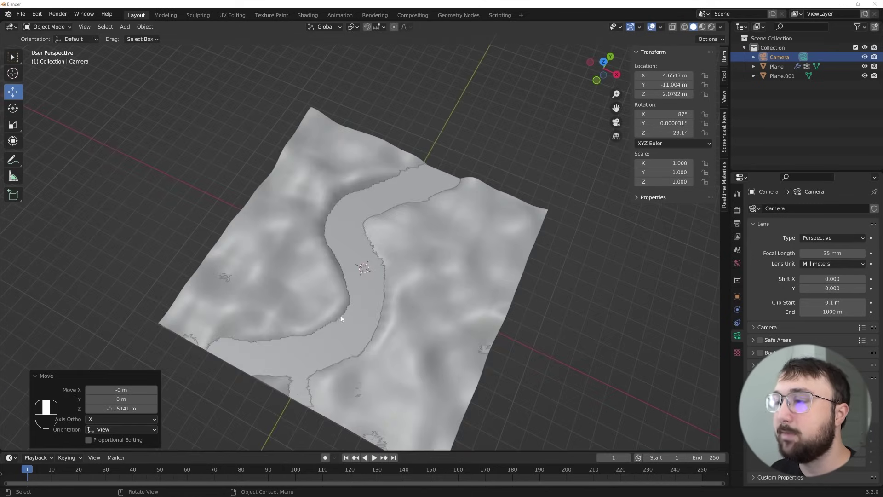
{"action": "key", "text": "KP_0"}
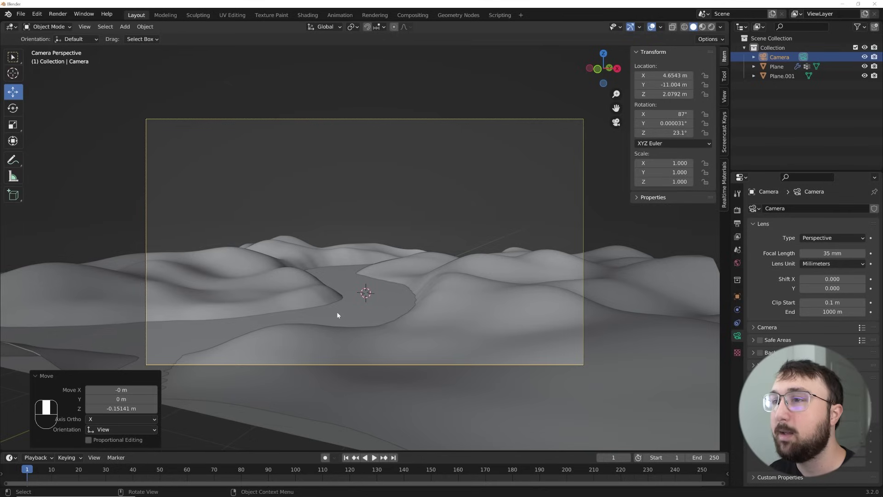
Add an ico sphere at the origin with more subdivisions and shade it smooth
{"action": "key", "text": "shift+a"}
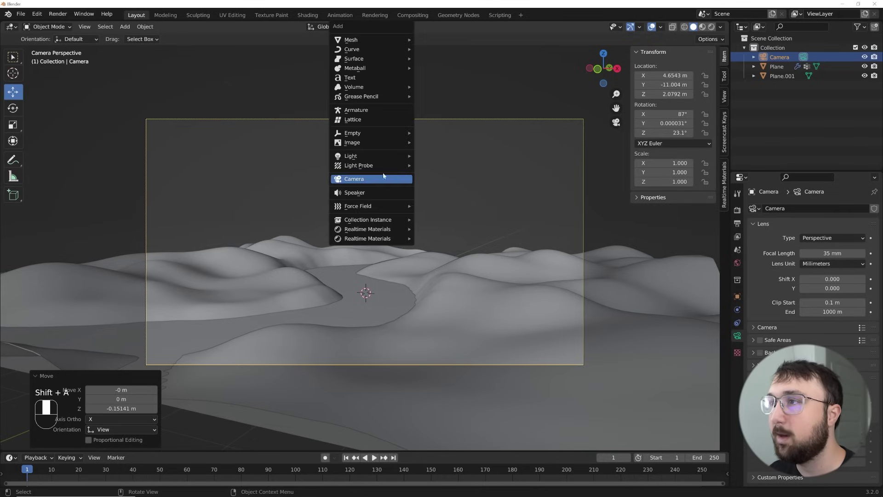
{"action": "mouse_move", "coordinate": [357, 44]}
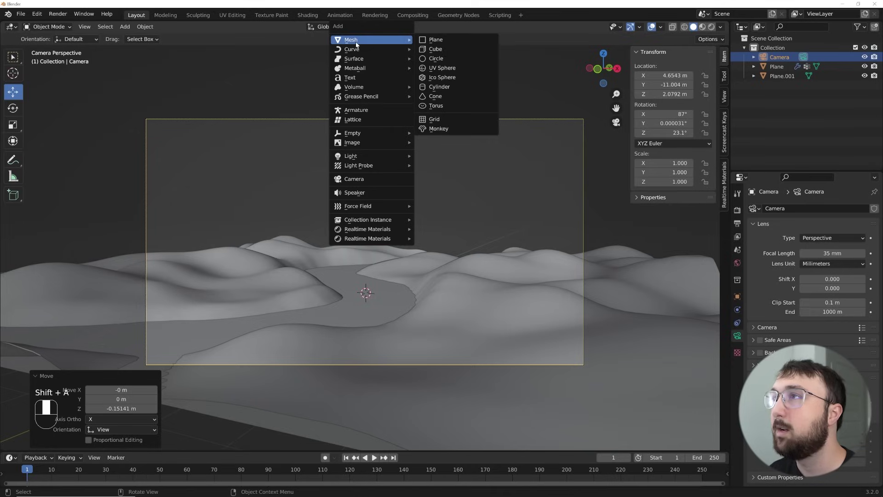
{"action": "left_click", "coordinate": [449, 78]}
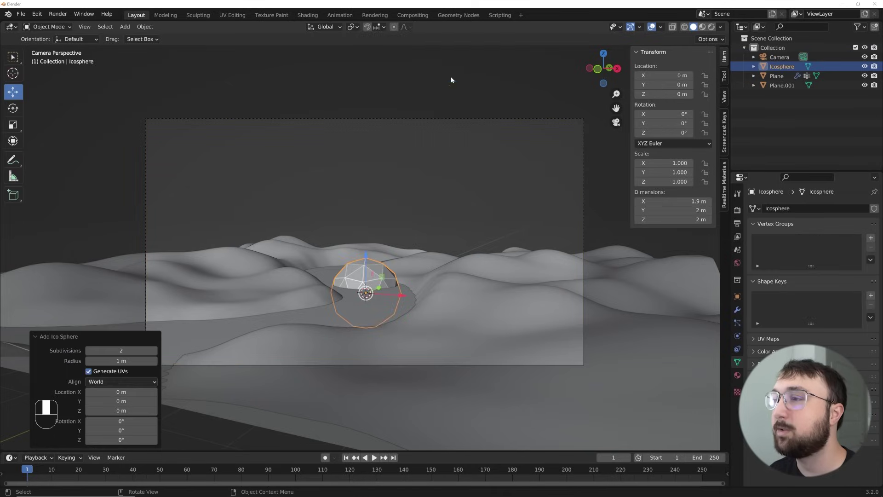
{"action": "left_click", "coordinate": [155, 353]}
{"action": "right_click", "coordinate": [365, 255]}
{"action": "left_click", "coordinate": [364, 255]}
Place the sphere behind the terrain's far edge, at about X -4.18, Y 10.13, Z 3.15 m, and scale it by about 2.74
{"action": "middle_click_drag", "start_coordinate": [458, 260], "coordinate": [319, 327]}
{"action": "scroll", "coordinate": [399, 277], "scroll_direction": "down", "scroll_amount": 4}
{"action": "key", "text": "g"}
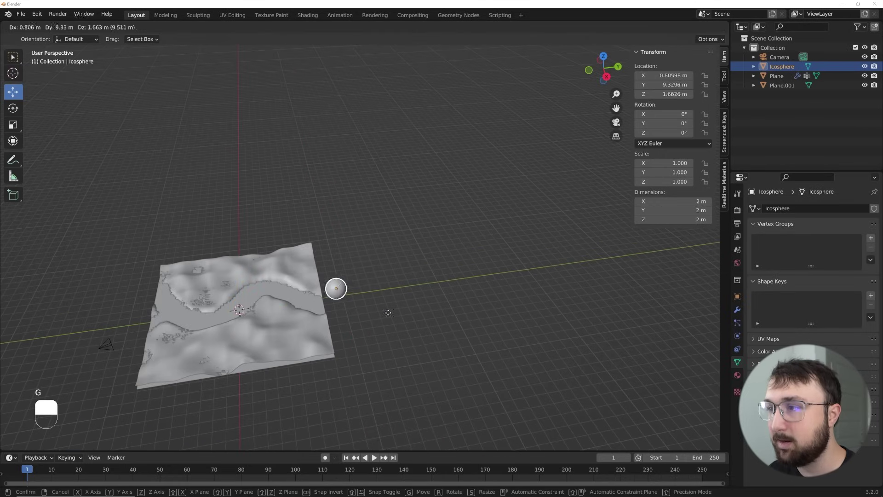
{"action": "left_click", "coordinate": [401, 304]}
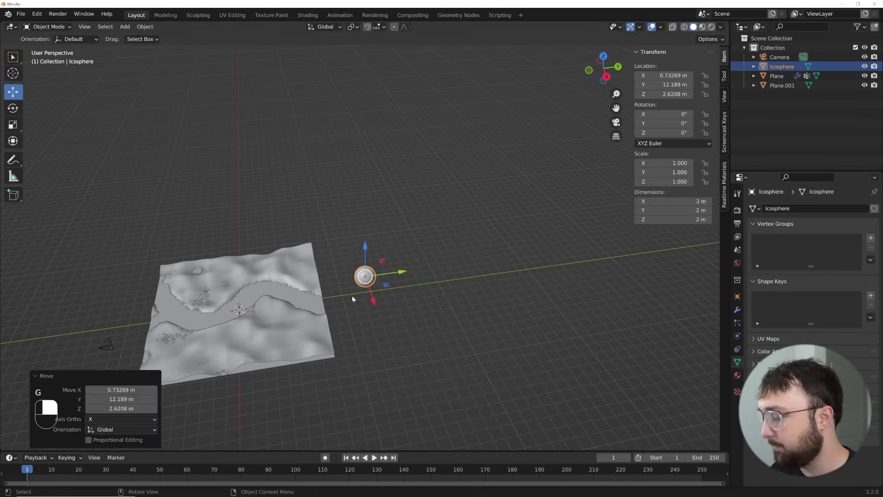
{"action": "key", "text": "KP_0"}
{"action": "key", "text": "g"}
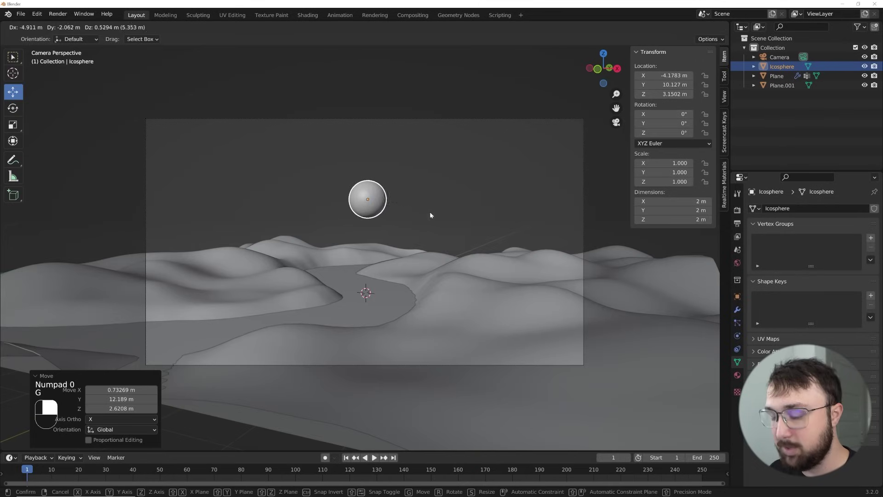
{"action": "key", "text": "s"}
{"action": "left_click", "coordinate": [566, 187]}
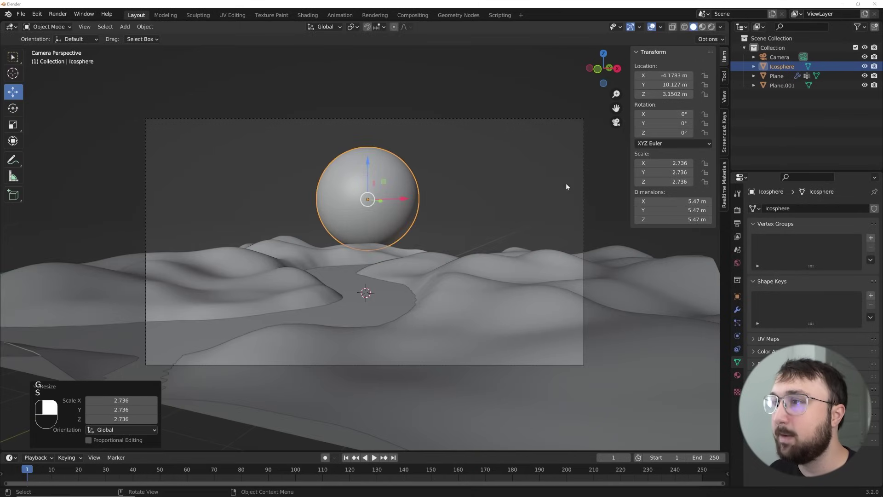
Tilt the camera to an X rotation of about 89.1° and lower it to about 1.91 m height
{"action": "left_click", "coordinate": [781, 57]}
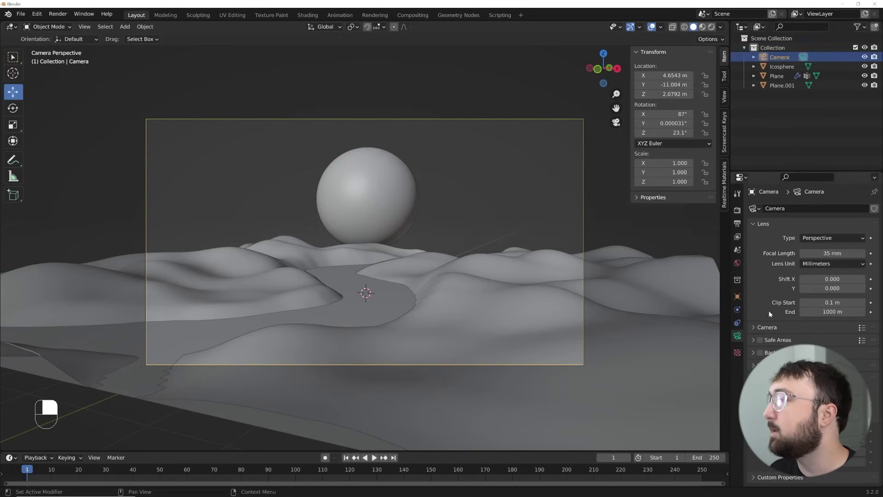
{"action": "left_click", "coordinate": [737, 297]}
{"action": "left_click_drag", "start_coordinate": [828, 268], "coordinate": [842, 268]}
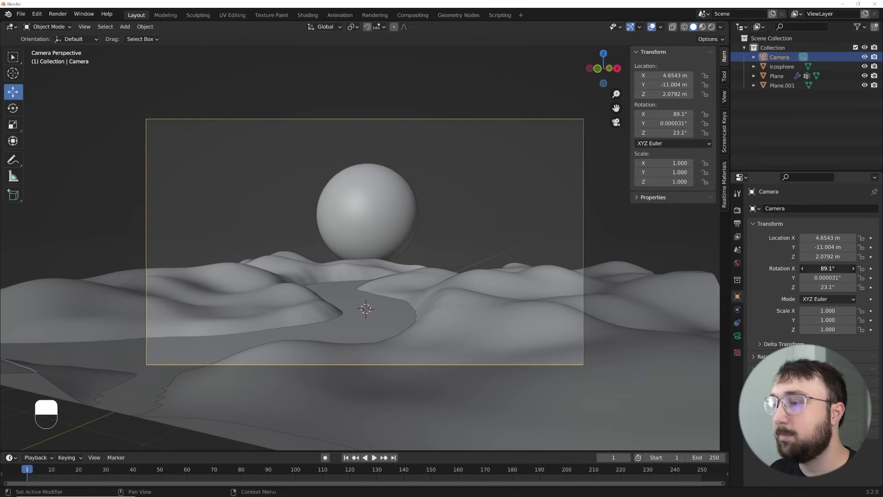
{"action": "key", "text": "g"}
{"action": "left_click", "coordinate": [549, 278]}
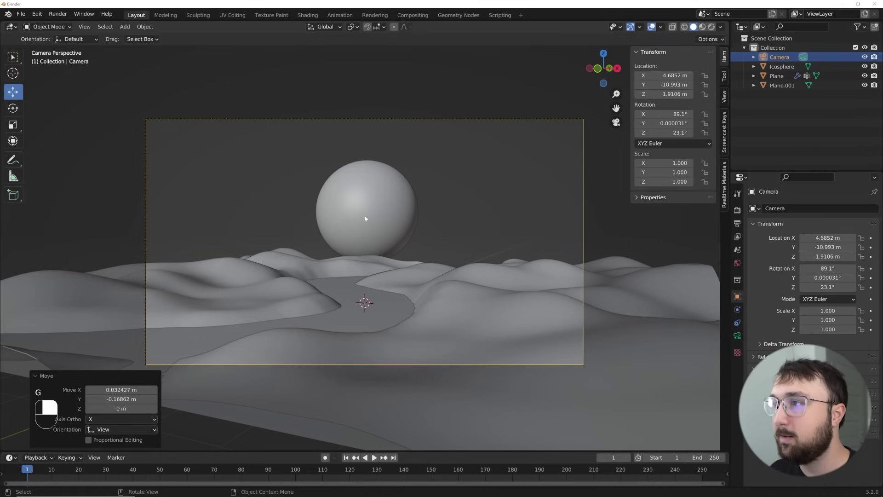
Raise the sphere about 1.04 m along Z so it floats above the hills
{"action": "left_click", "coordinate": [368, 182]}
{"action": "left_click_drag", "start_coordinate": [367, 183], "coordinate": [368, 164]}
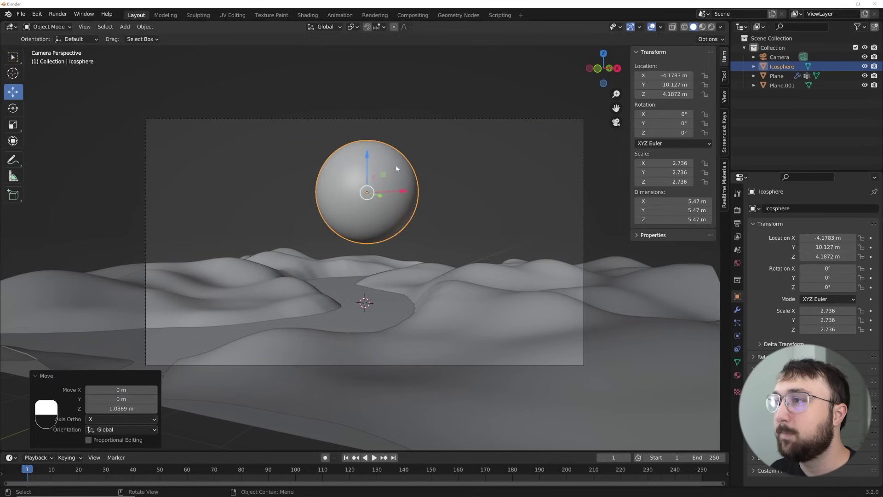
{"action": "scroll", "coordinate": [389, 230], "scroll_direction": "up", "scroll_amount": 2}
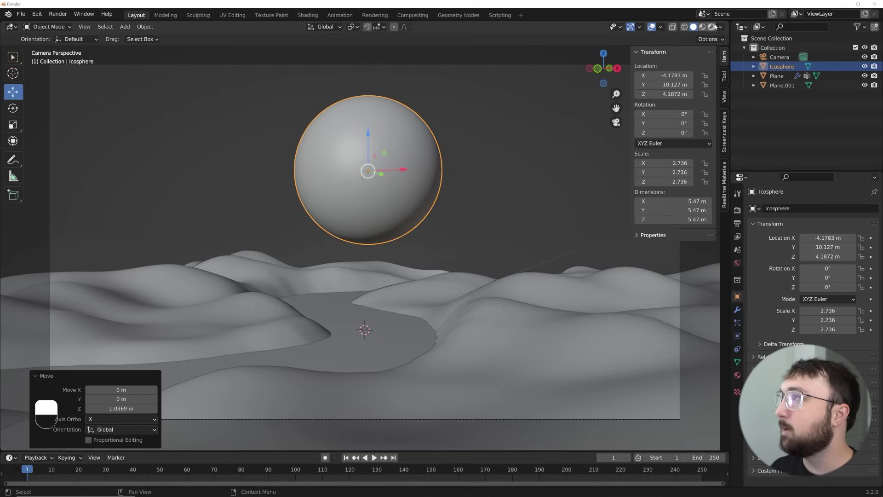
Review the Cycles sampling, light path and caustics settings, and switch the viewport to rendered shading
{"action": "left_click", "coordinate": [737, 209]}
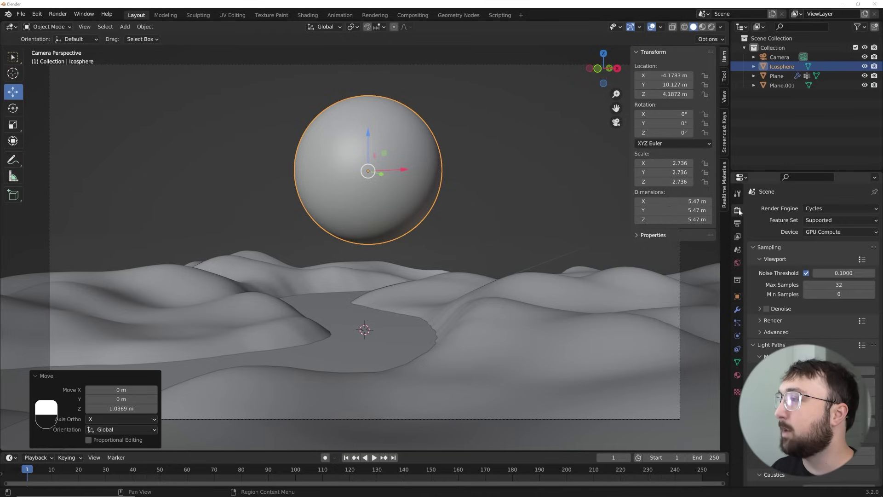
{"action": "scroll", "coordinate": [819, 299], "scroll_direction": "down", "scroll_amount": 3}
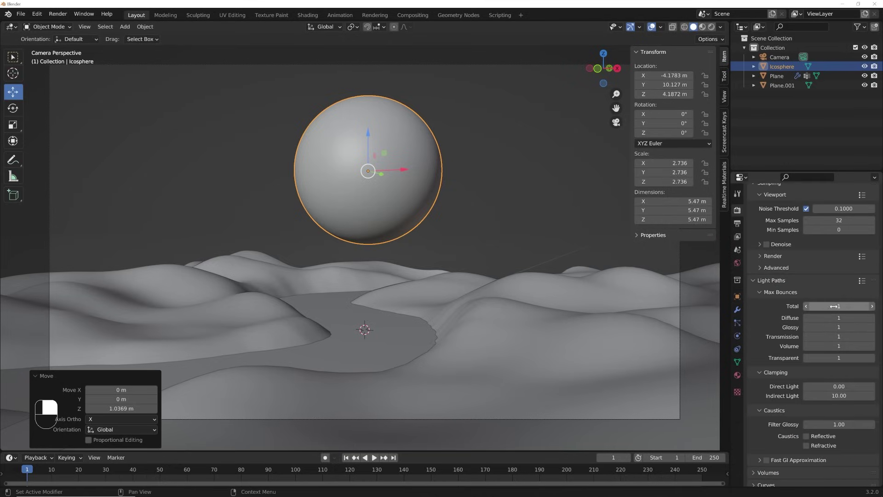
{"action": "scroll", "coordinate": [846, 360], "scroll_direction": "down", "scroll_amount": 3}
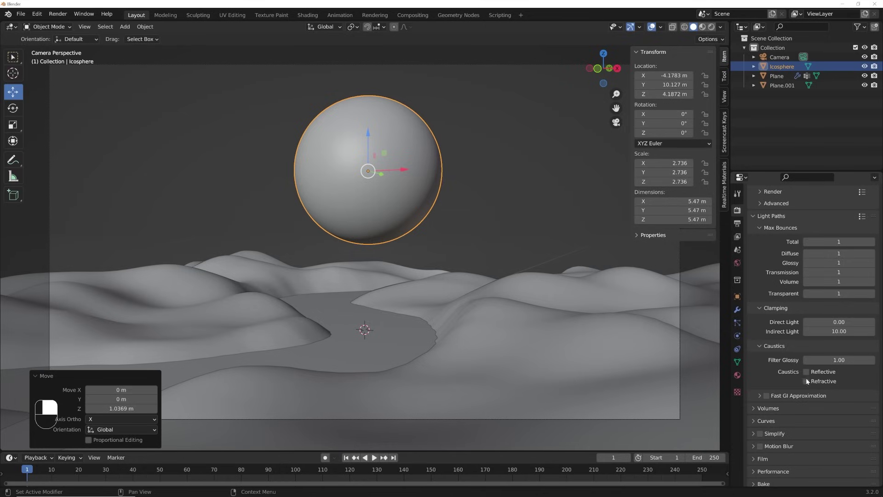
{"action": "scroll", "coordinate": [805, 377], "scroll_direction": "up", "scroll_amount": 6}
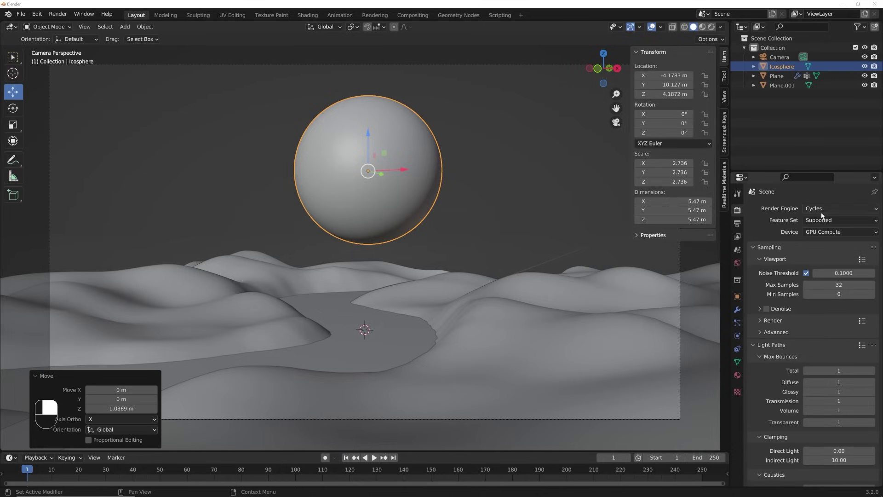
{"action": "left_click", "coordinate": [711, 27]}
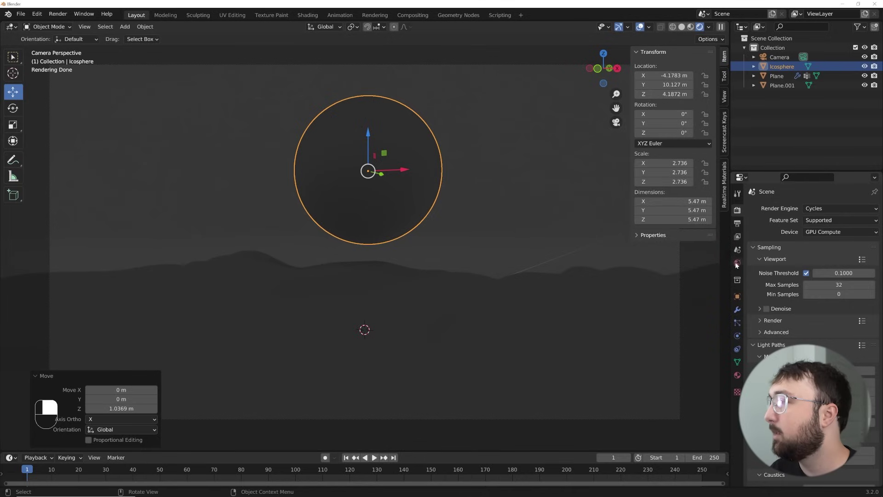
Use a Nishita Sky Texture as the world background colour and set its sun intensity to 0
{"action": "left_click", "coordinate": [737, 263]}
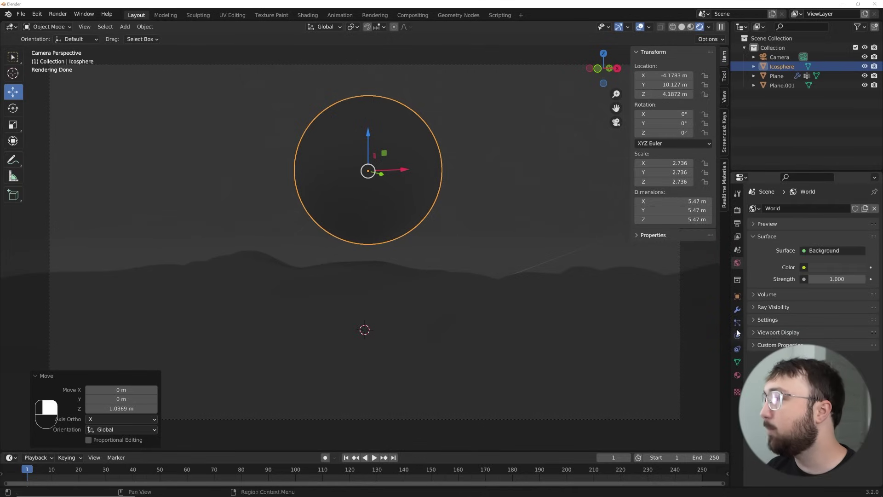
{"action": "left_click", "coordinate": [804, 267]}
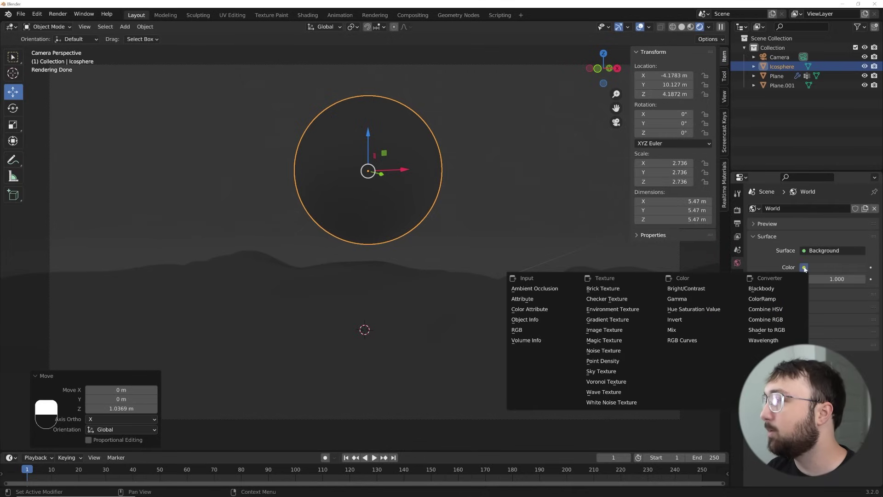
{"action": "left_click", "coordinate": [603, 372]}
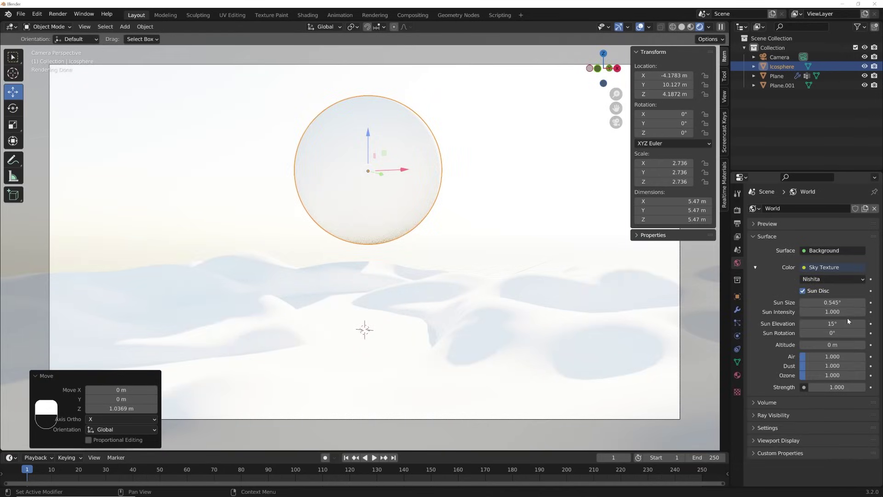
{"action": "double_click", "coordinate": [842, 312]}
{"action": "type", "text": "0"}
{"action": "key", "text": "Return"}
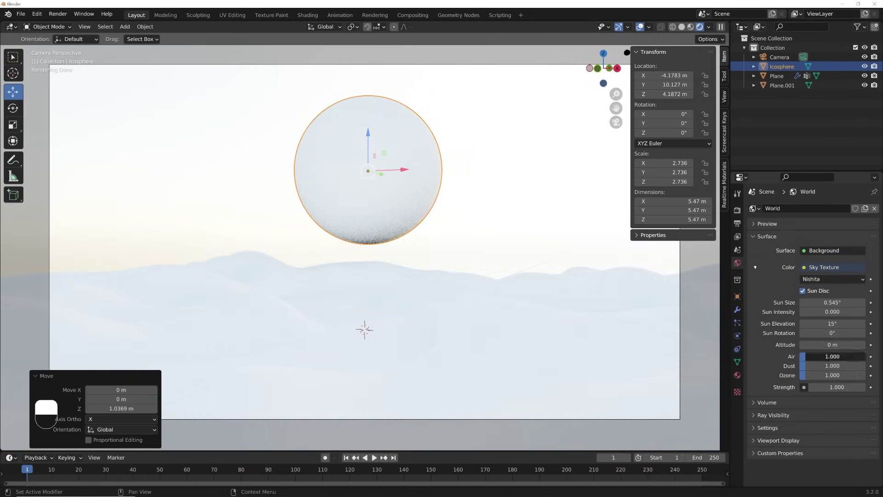
Adjust the sky texture to air density 0, sun elevation about -2.5° and sun rotation about 47.7°
{"action": "left_click_drag", "start_coordinate": [827, 357], "coordinate": [800, 357]}
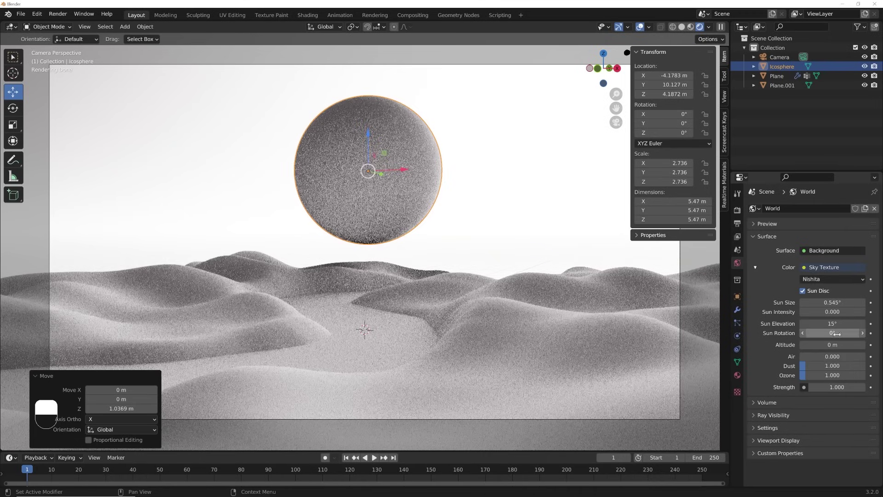
{"action": "mouse_move", "coordinate": [836, 325]}
{"action": "left_mouse_down"}
{"action": "mouse_move", "coordinate": [812, 324]}
{"action": "mouse_move", "coordinate": [835, 327]}
{"action": "left_mouse_up"}
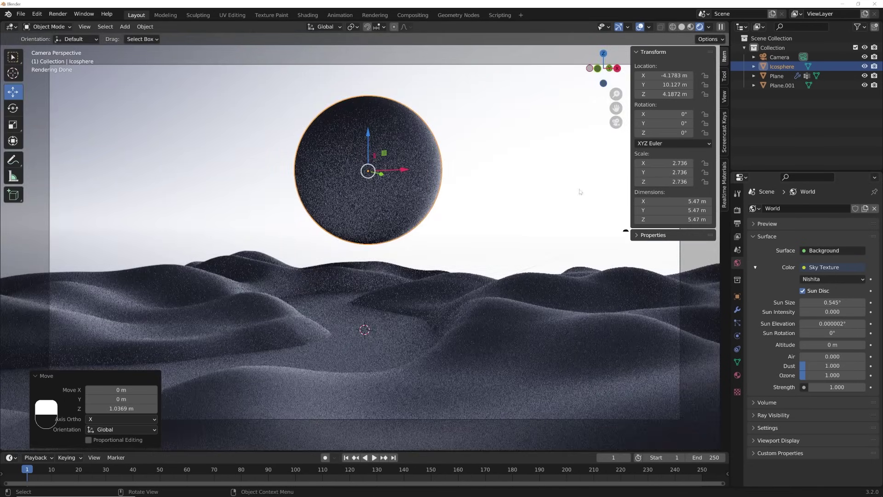
{"action": "key", "text": "n"}
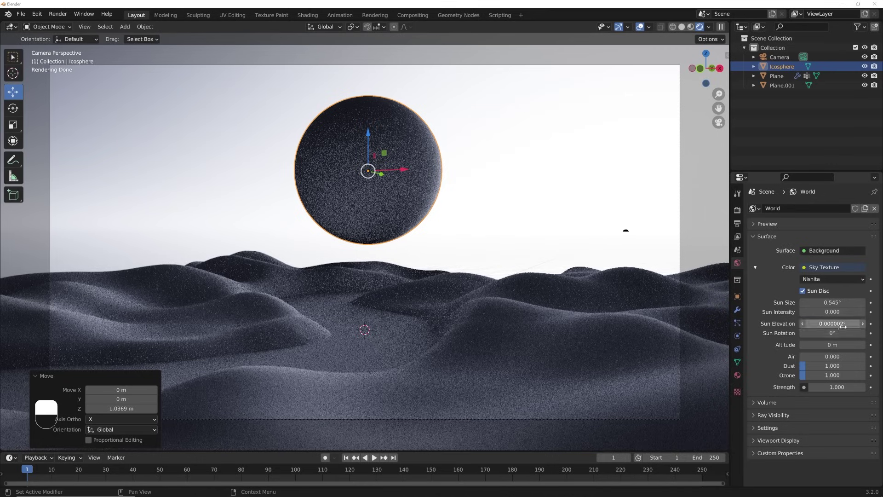
{"action": "mouse_move", "coordinate": [833, 324]}
{"action": "left_mouse_down"}
{"action": "mouse_move", "coordinate": [817, 323]}
{"action": "mouse_move", "coordinate": [830, 324]}
{"action": "left_mouse_up"}
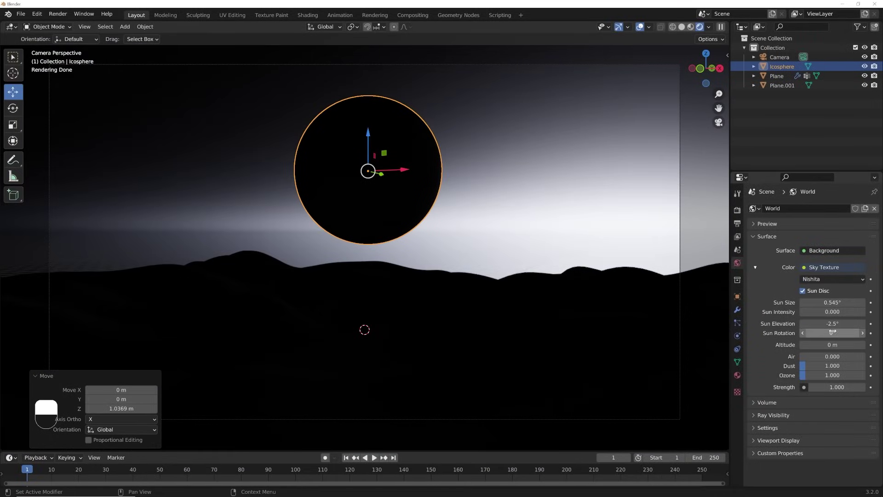
{"action": "left_click_drag", "start_coordinate": [832, 332], "coordinate": [848, 332]}
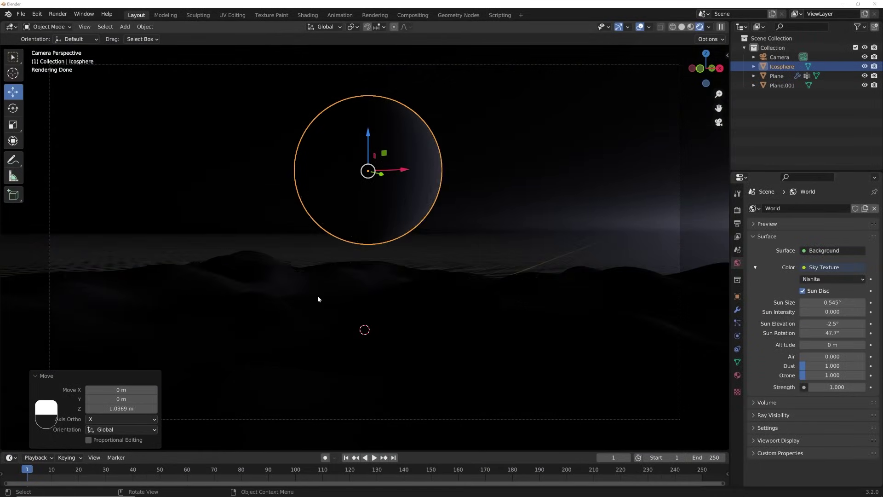
Set the world background strength to 2 and raise the sun elevation to about -1°
{"action": "scroll", "coordinate": [319, 298], "scroll_direction": "down", "scroll_amount": 2}
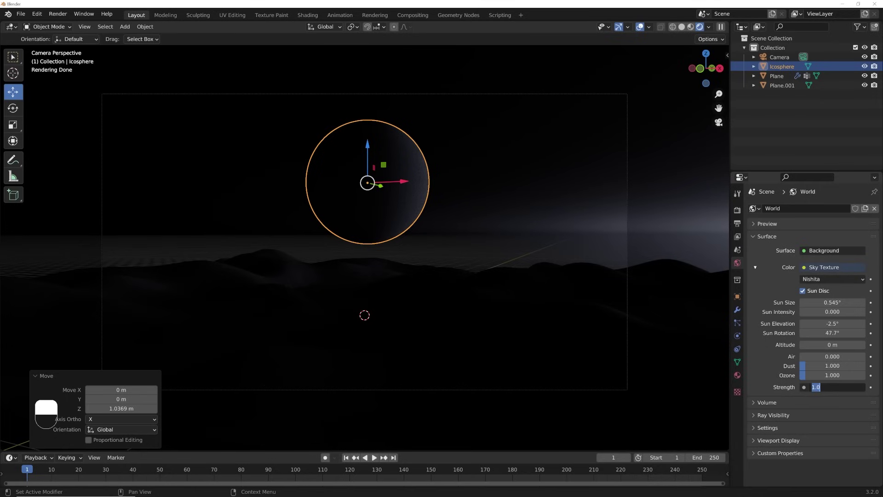
{"action": "type", "text": "2"}
{"action": "key", "text": "Return"}
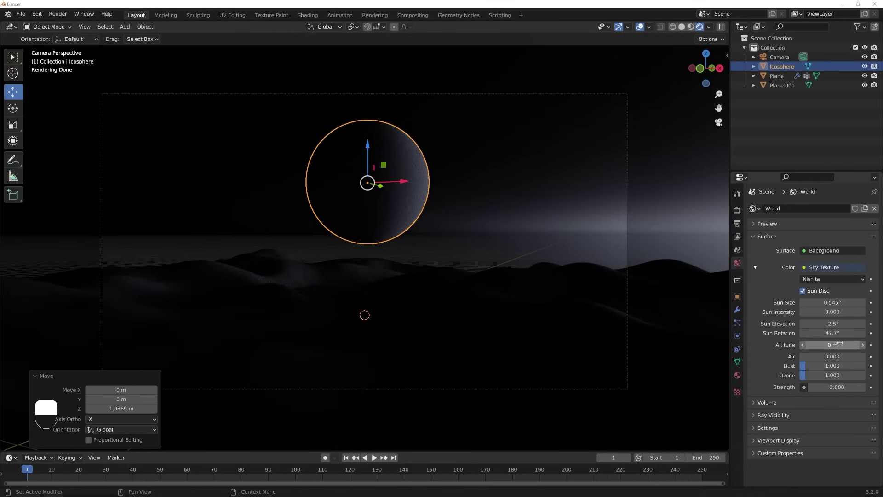
{"action": "left_click_drag", "start_coordinate": [829, 323], "coordinate": [836, 324]}
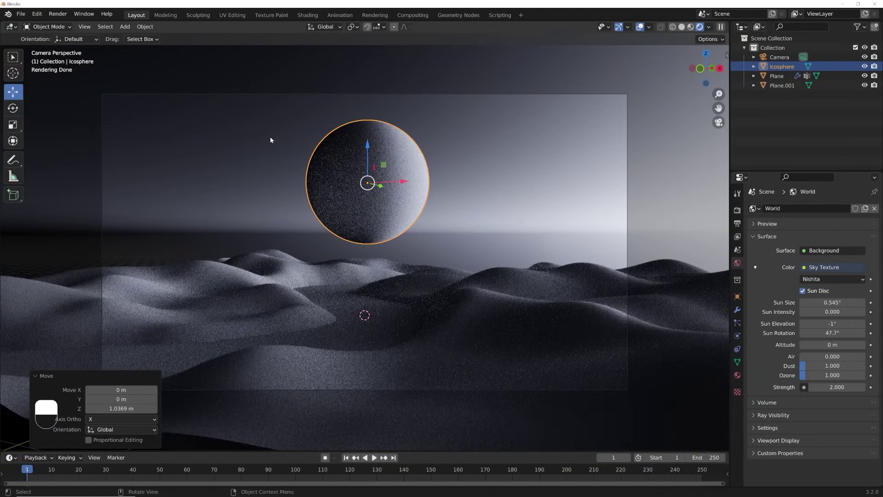
Hide the viewport overlays and gizmos, and set the sky texture's sun rotation to about 48.5° and altitude to about 1847 m
{"action": "left_click", "coordinate": [640, 26]}
{"action": "left_click", "coordinate": [618, 27]}
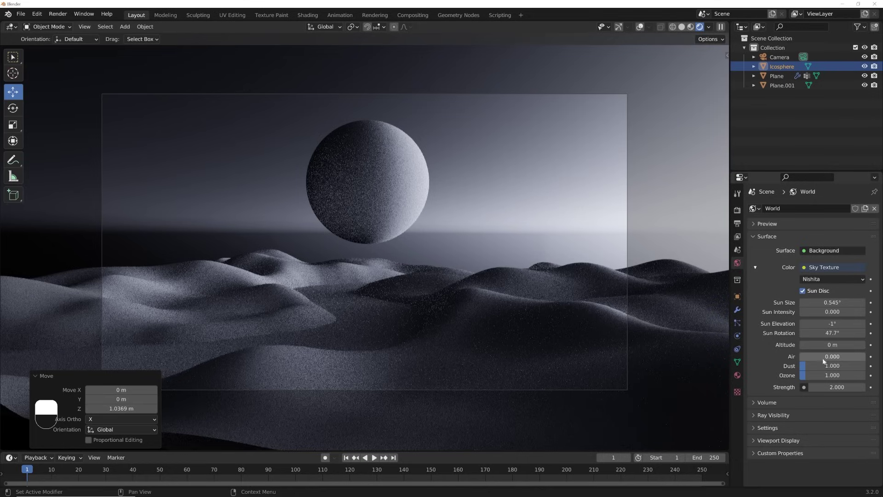
{"action": "left_click_drag", "start_coordinate": [824, 358], "coordinate": [834, 332]}
{"action": "key", "text": "ctrl+z"}
{"action": "right_click", "coordinate": [390, 296]}
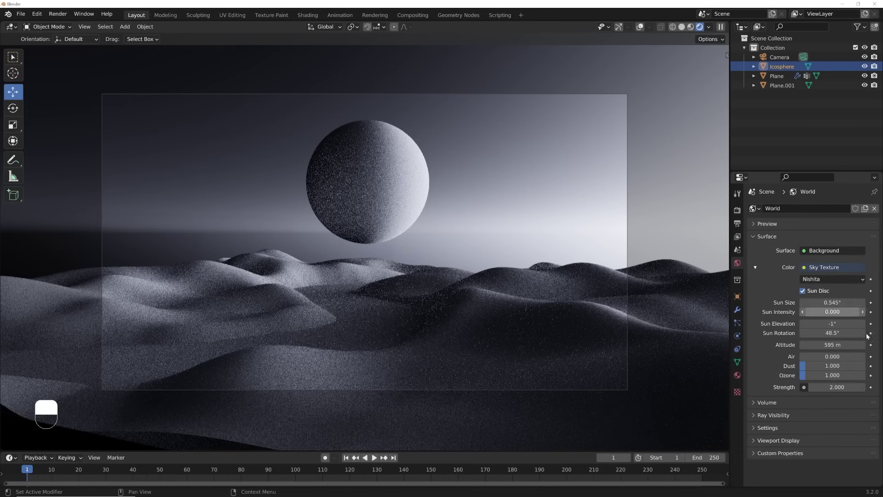
{"action": "left_click_drag", "start_coordinate": [832, 345], "coordinate": [831, 345]}
{"action": "left_click", "coordinate": [832, 344]}
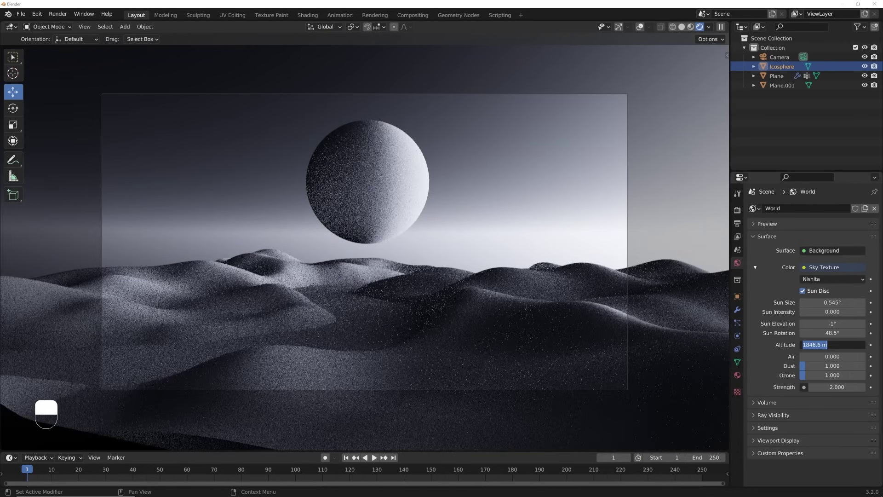
{"action": "key", "text": "Return"}
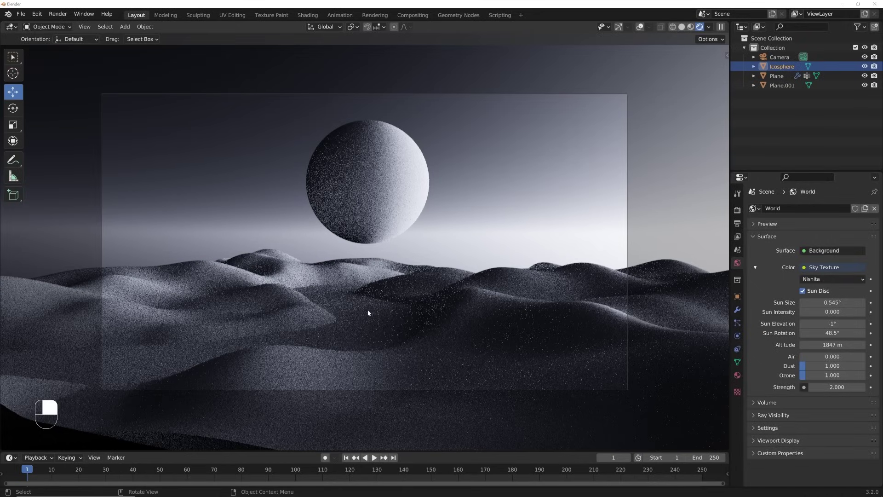
Save the project to the Desktop as 2.blend
{"action": "left_click", "coordinate": [21, 14]}
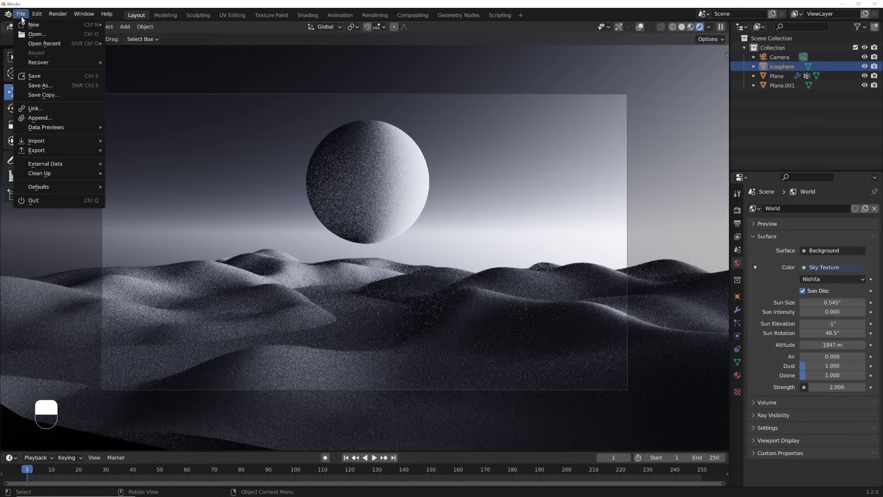
{"action": "left_click", "coordinate": [51, 85]}
{"action": "left_click", "coordinate": [373, 378]}
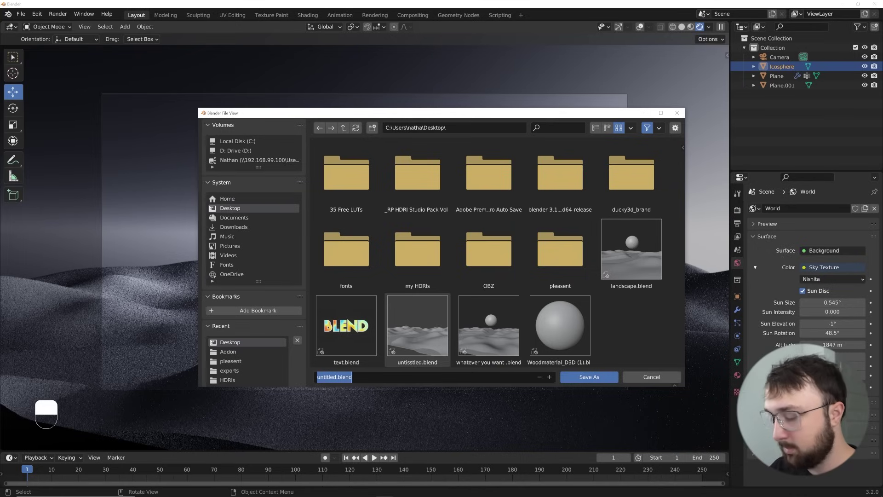
{"action": "type", "text": "2"}
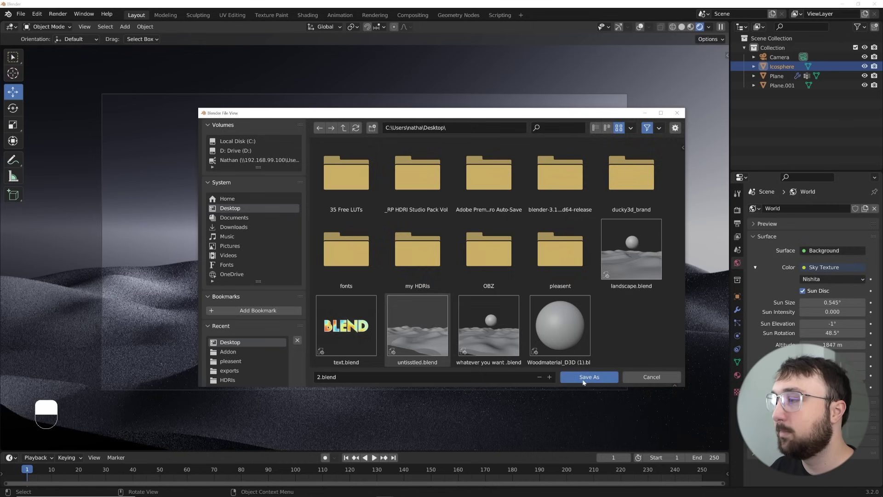
{"action": "left_click", "coordinate": [588, 376]}
Show the overlays and gizmos again, and give the sphere, the dune terrain and the river's water plane each a new material
{"action": "left_click", "coordinate": [497, 300]}
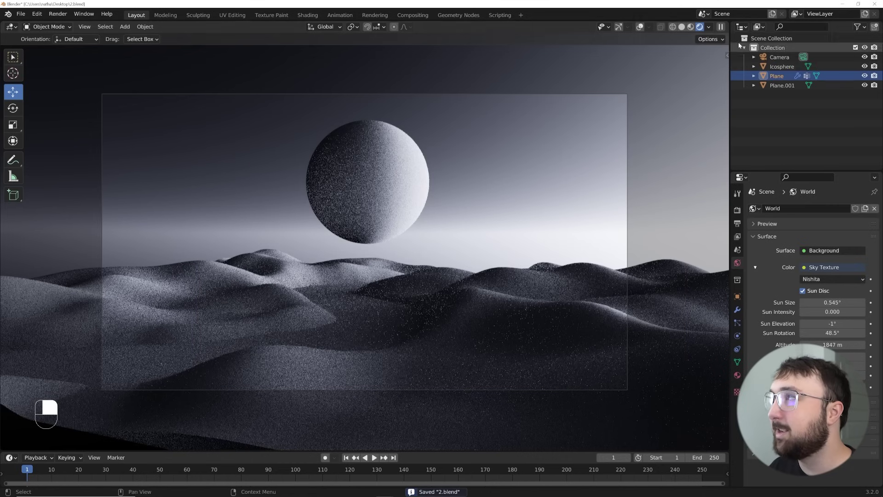
{"action": "left_click", "coordinate": [640, 27]}
{"action": "left_click", "coordinate": [382, 161]}
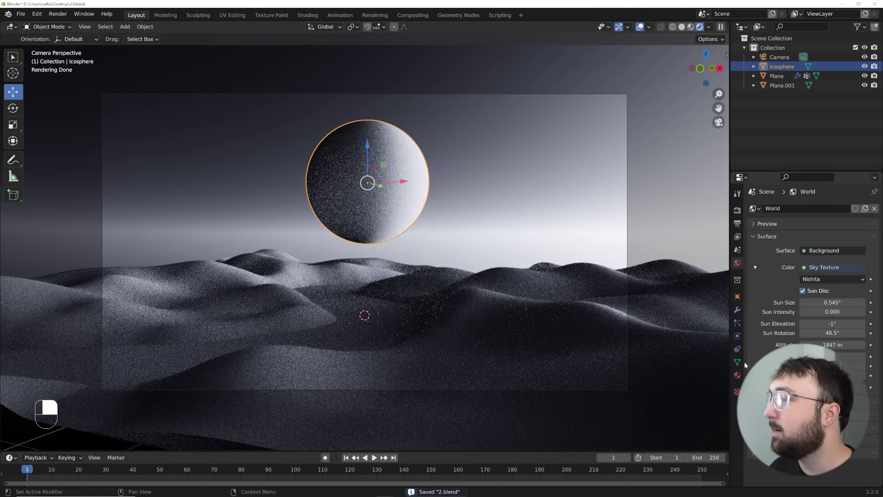
{"action": "left_click", "coordinate": [738, 375]}
{"action": "left_click", "coordinate": [816, 249]}
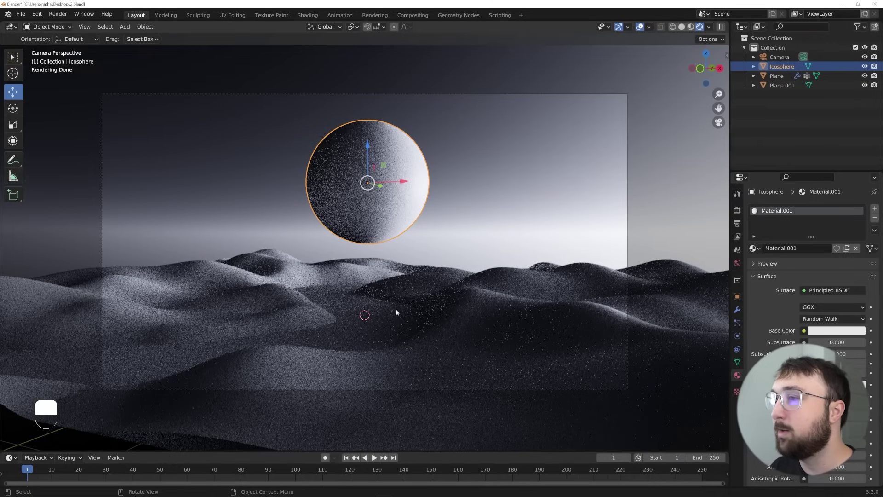
{"action": "left_click", "coordinate": [514, 302]}
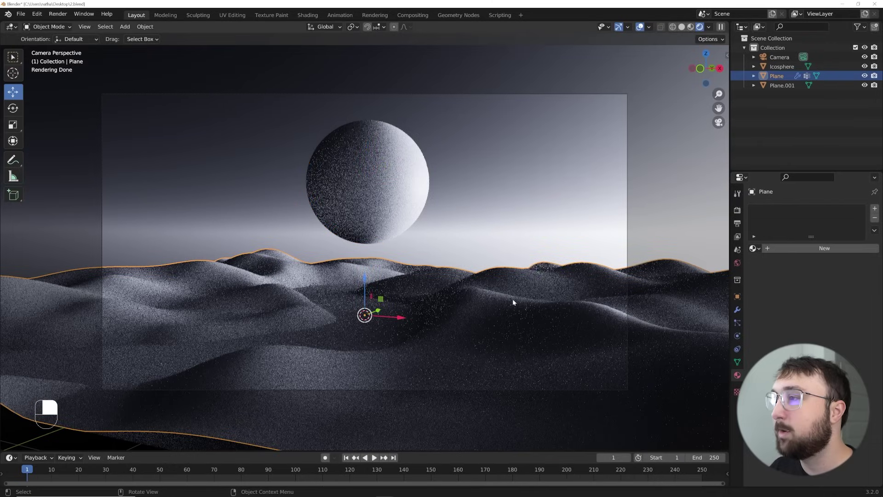
{"action": "left_click", "coordinate": [805, 251]}
{"action": "left_click", "coordinate": [341, 332]}
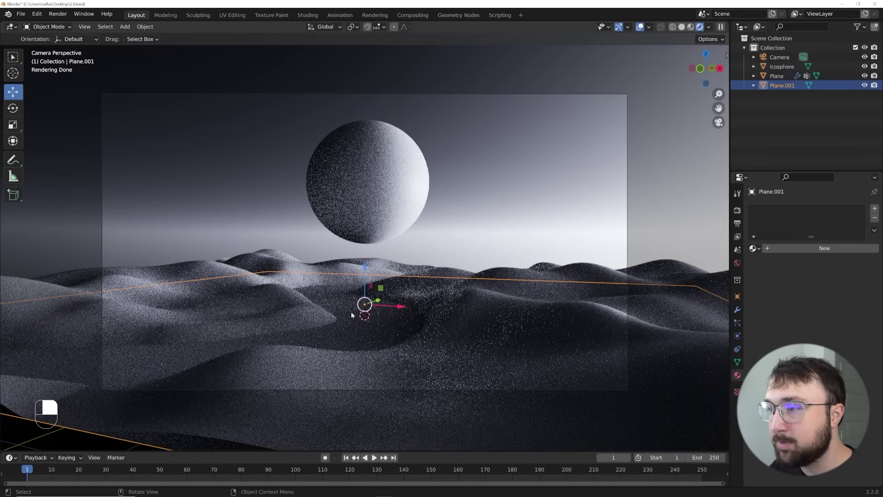
{"action": "left_click", "coordinate": [859, 249]}
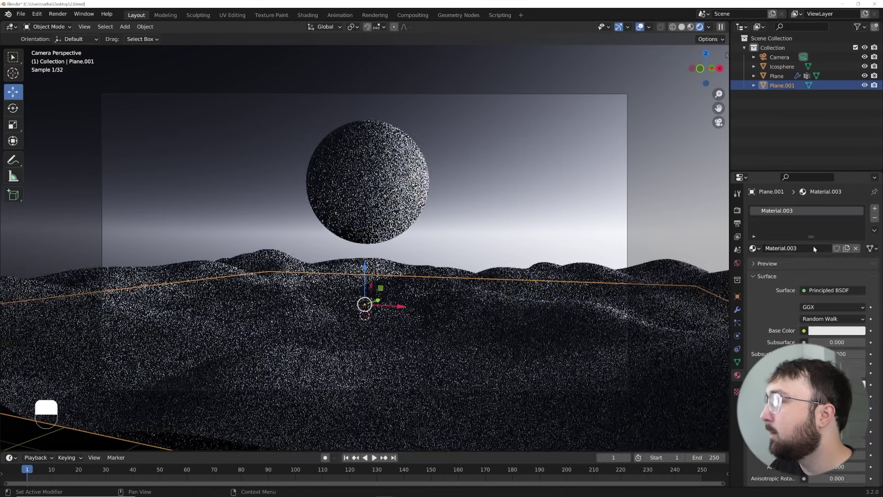
Make the water plane's material clear by setting roughness to 0 and transmission to 1
{"action": "scroll", "coordinate": [844, 440], "scroll_direction": "down", "scroll_amount": 2}
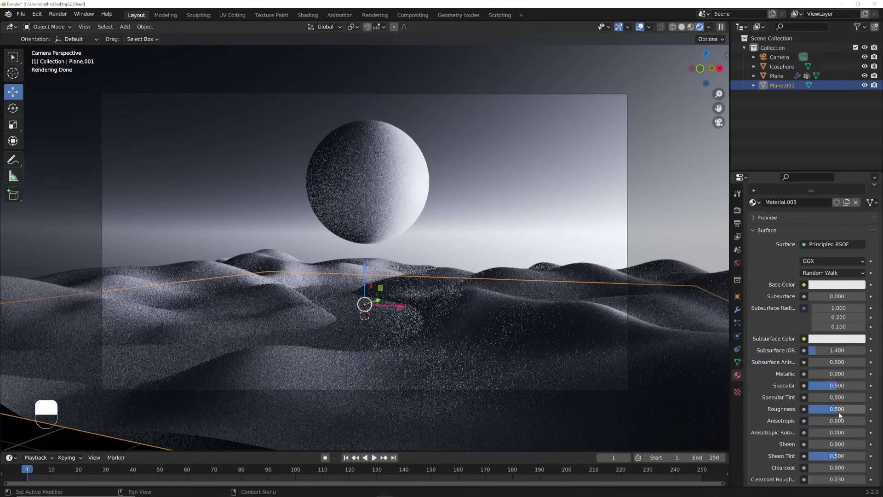
{"action": "left_click_drag", "start_coordinate": [840, 415], "coordinate": [820, 416]}
{"action": "scroll", "coordinate": [820, 424], "scroll_direction": "down", "scroll_amount": 6}
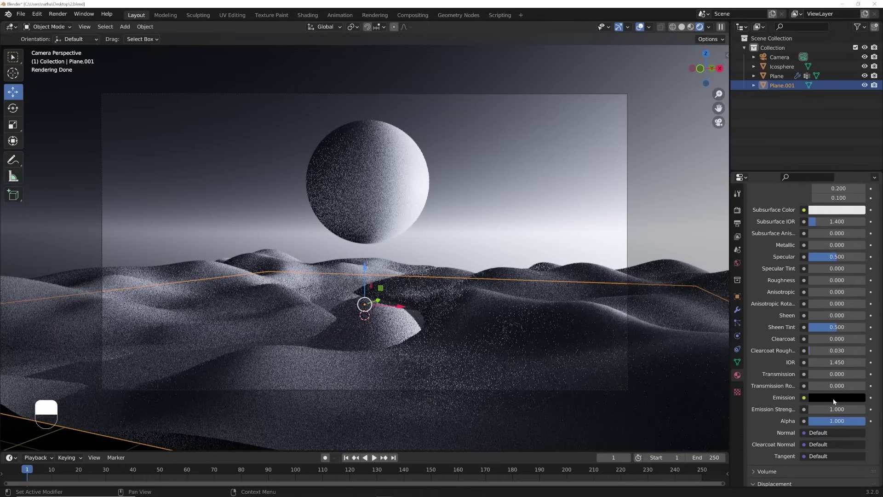
{"action": "left_click_drag", "start_coordinate": [825, 378], "coordinate": [865, 379]}
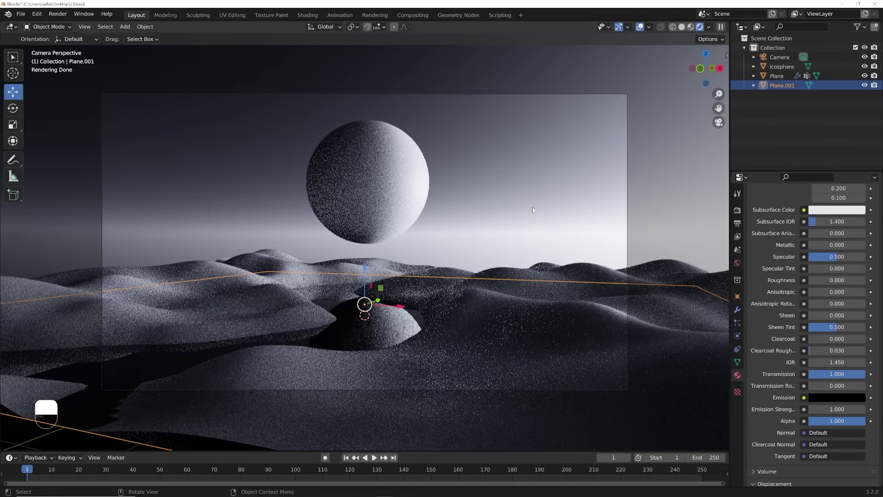
{"action": "left_click", "coordinate": [532, 210]}
{"action": "middle_click_drag", "start_coordinate": [424, 276], "coordinate": [427, 325]}
{"action": "middle_click_drag", "start_coordinate": [432, 372], "coordinate": [438, 213], "text": "shift"}
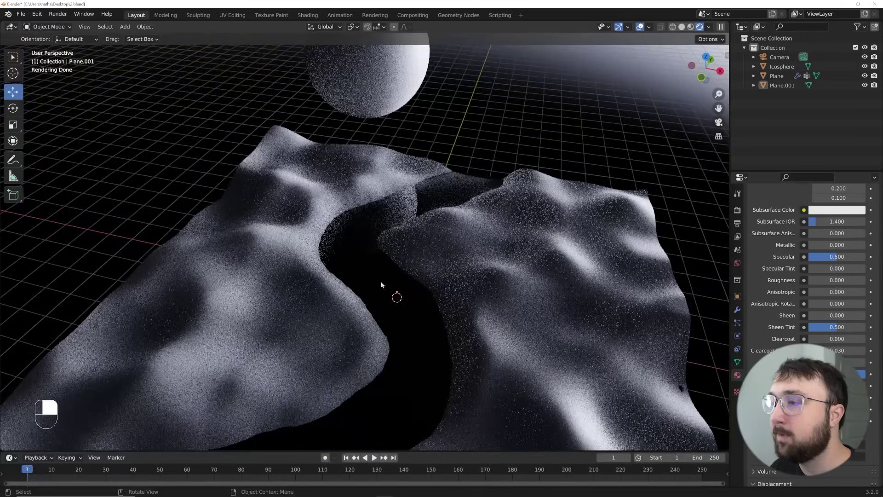
{"action": "middle_click_drag", "start_coordinate": [381, 284], "coordinate": [394, 341]}
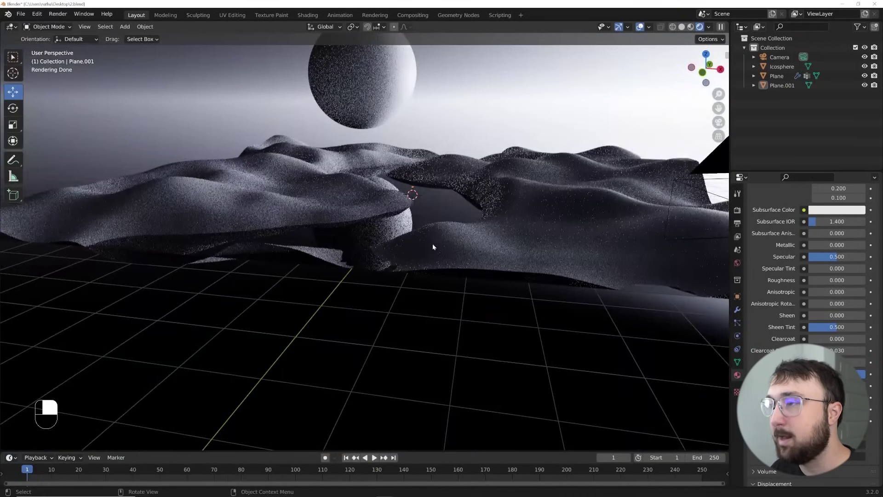
{"action": "key", "text": "KP_0"}
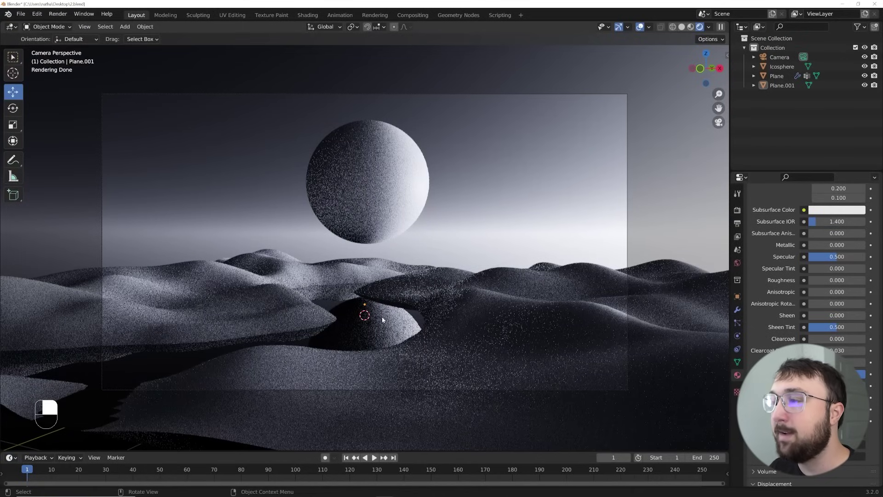
Switch to the Shading workspace in camera view and lower the preview's world opacity fully to hide the HDRI background
{"action": "left_click", "coordinate": [504, 309]}
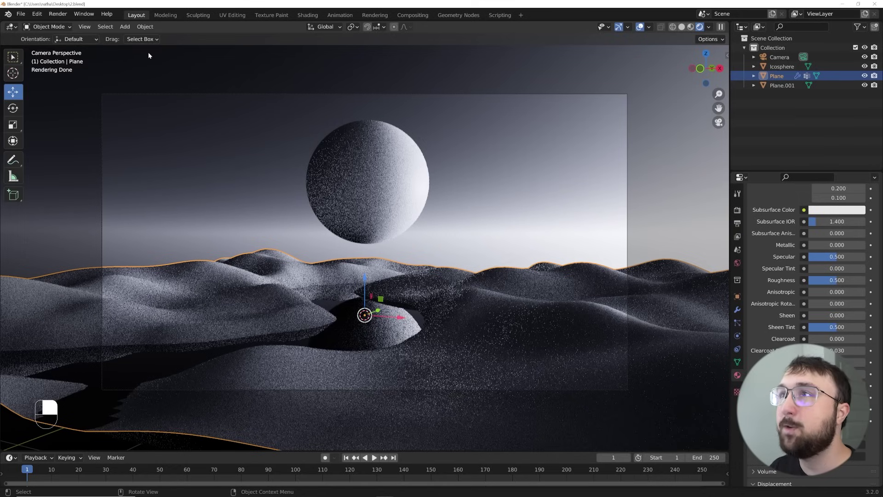
{"action": "left_click", "coordinate": [308, 16]}
{"action": "key", "text": "KP_0"}
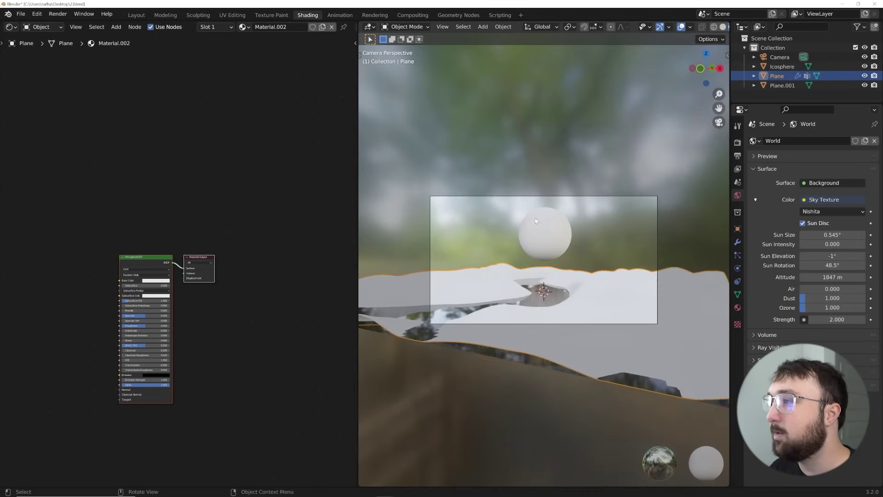
{"action": "scroll", "coordinate": [208, 307], "scroll_direction": "down", "scroll_amount": 2}
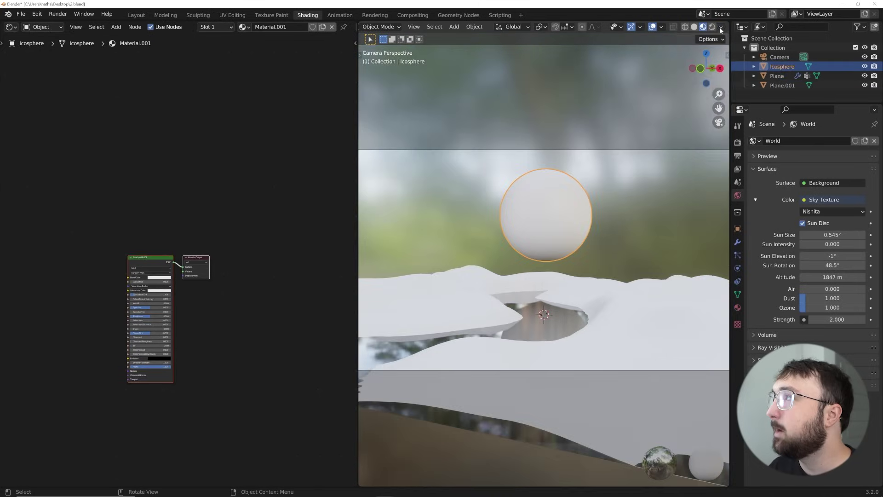
{"action": "left_click", "coordinate": [720, 26]}
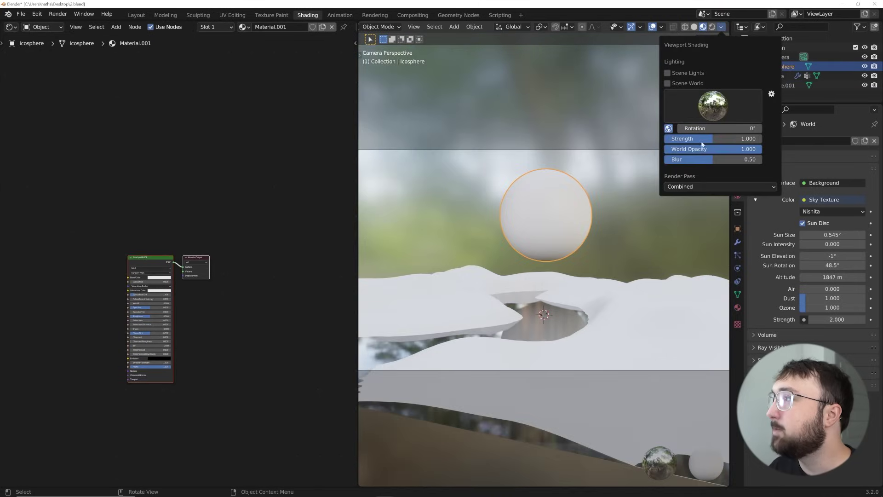
{"action": "left_click_drag", "start_coordinate": [706, 148], "coordinate": [613, 148]}
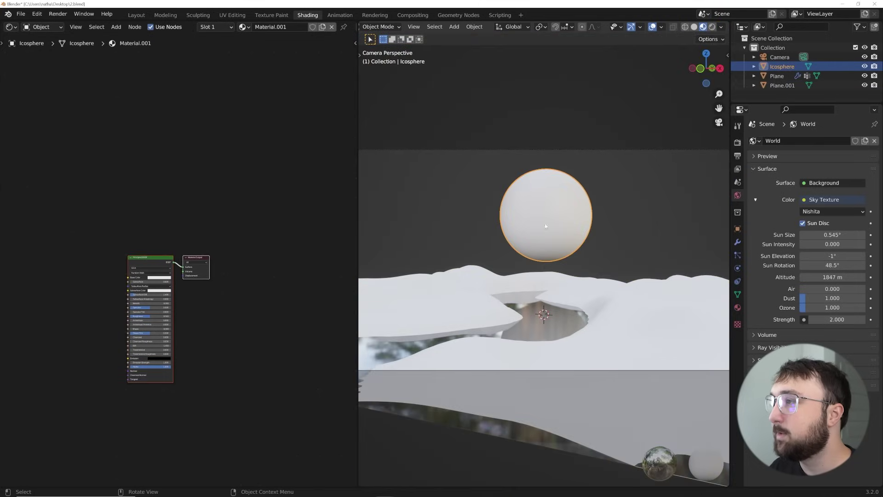
Add a Bump node to the water plane's material and connect its Normal output to the Principled BSDF's Normal input
{"action": "left_click", "coordinate": [543, 328]}
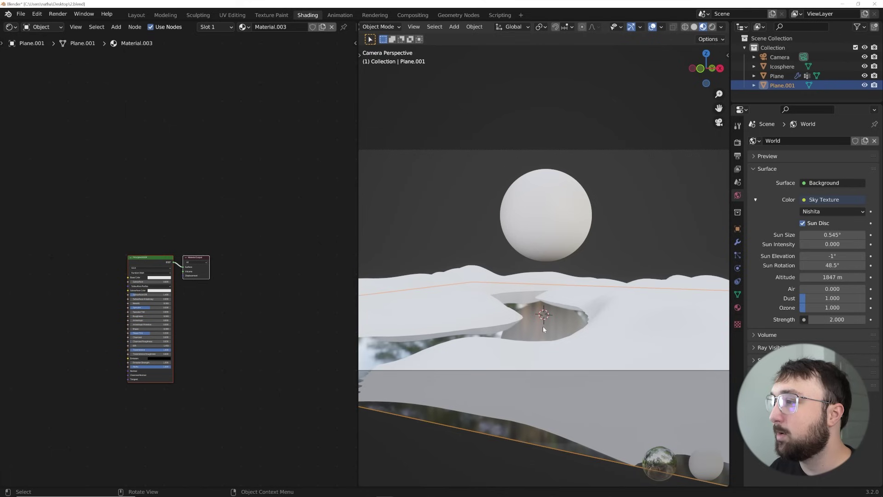
{"action": "middle_click_drag", "start_coordinate": [181, 352], "coordinate": [235, 261]}
{"action": "scroll", "coordinate": [262, 354], "scroll_direction": "up", "scroll_amount": 5}
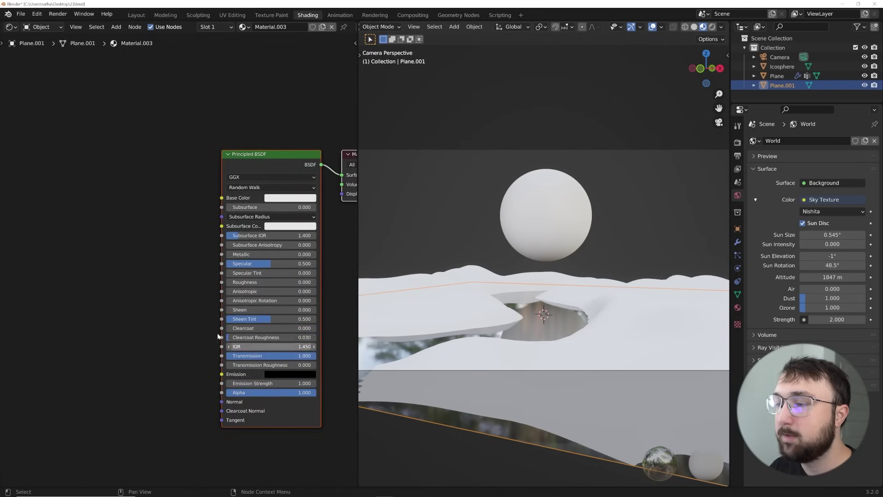
{"action": "key", "text": "shift+a"}
{"action": "type", "text": "bump"}
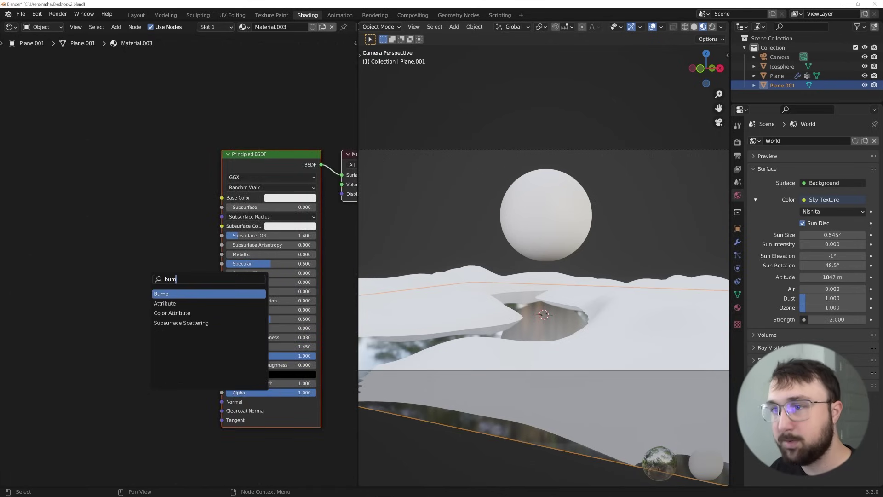
{"action": "key", "text": "Return"}
{"action": "left_click_drag", "start_coordinate": [132, 371], "coordinate": [222, 401]}
{"action": "middle_click_drag", "start_coordinate": [146, 386], "coordinate": [308, 387]}
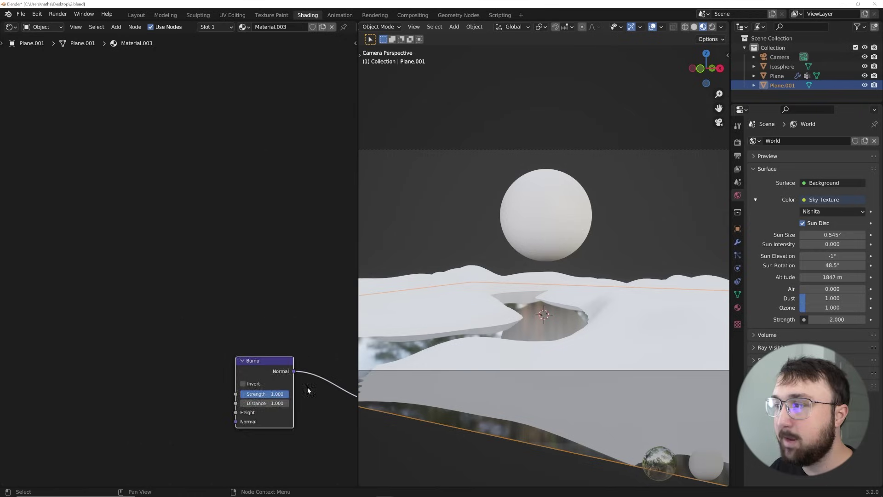
{"action": "key", "text": "shift+a"}
{"action": "left_click", "coordinate": [199, 341]}
{"action": "type", "text": "noi"}
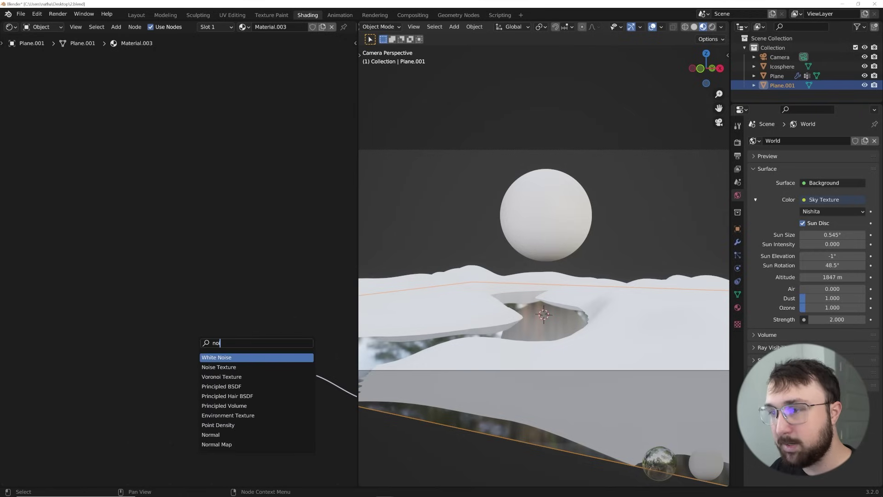
{"action": "key", "text": "Return"}
{"action": "key", "text": "Escape"}
Add a Noise Texture node in front of the Bump node in the water material
{"action": "key", "text": "shift+a"}
{"action": "left_click", "coordinate": [191, 352]}
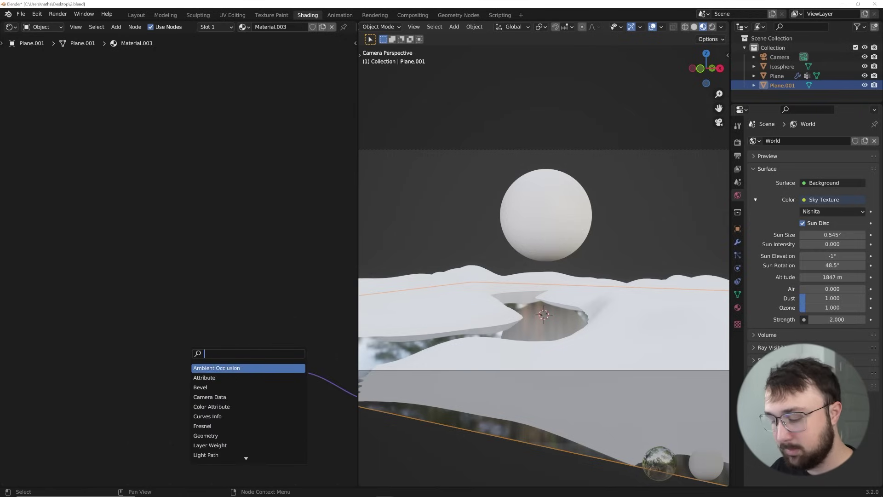
{"action": "type", "text": "noi"}
{"action": "left_click", "coordinate": [218, 377]}
{"action": "left_click", "coordinate": [159, 387]}
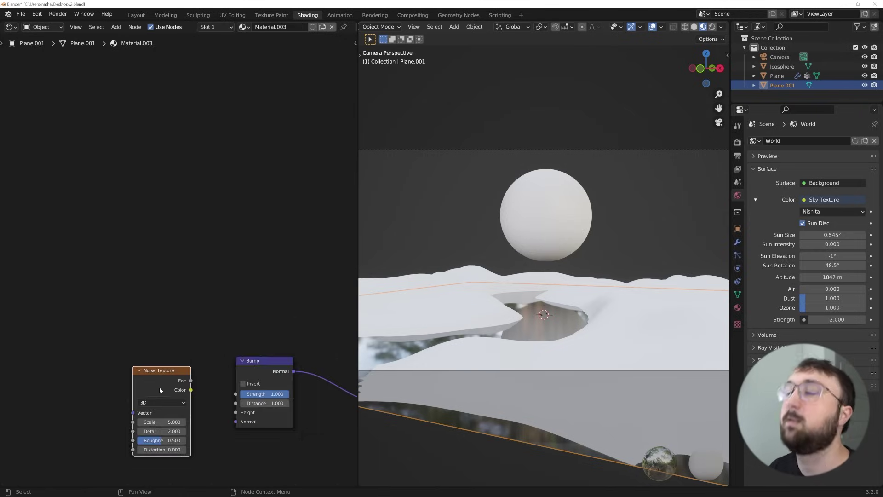
Set the Noise Texture to 4D and connect its Fac output to the Bump node's Height input
{"action": "middle_click_drag", "start_coordinate": [185, 375], "coordinate": [210, 325]}
{"action": "scroll", "coordinate": [195, 368], "scroll_direction": "up", "scroll_amount": 2}
{"action": "middle_click_drag", "start_coordinate": [195, 368], "coordinate": [192, 327]}
{"action": "left_click", "coordinate": [187, 343]}
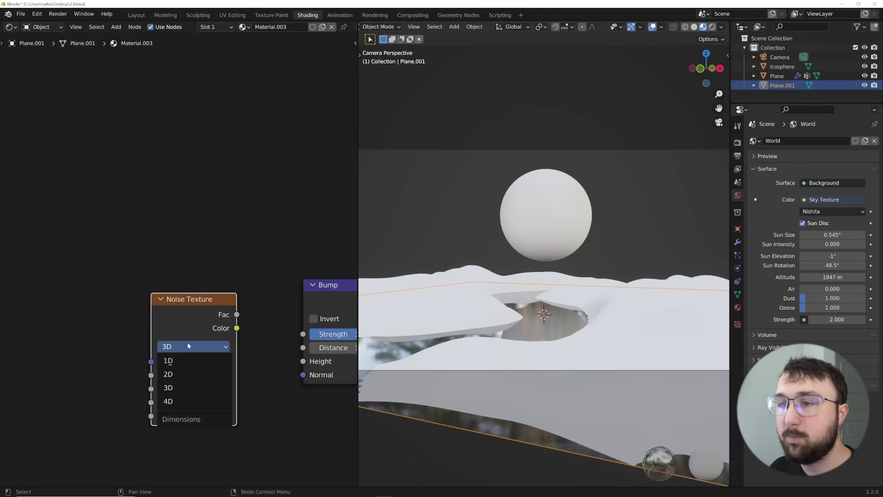
{"action": "left_click", "coordinate": [185, 399]}
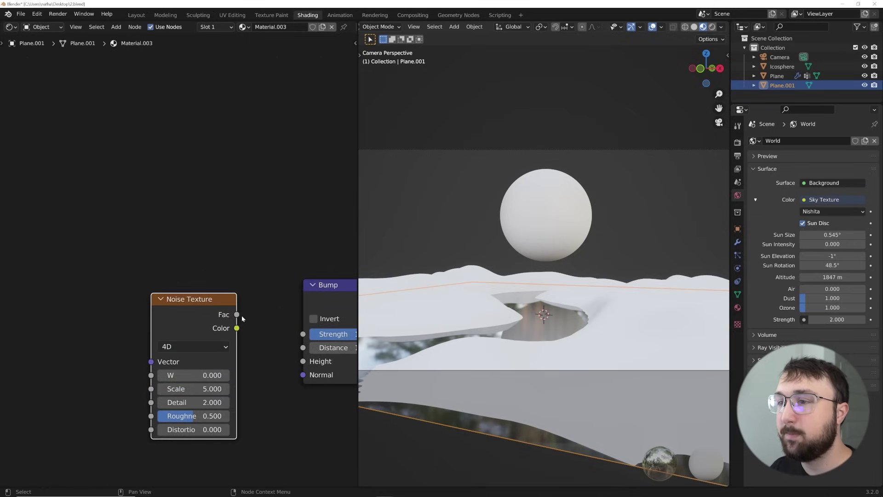
{"action": "left_click_drag", "start_coordinate": [236, 315], "coordinate": [258, 322]}
{"action": "left_click_drag", "start_coordinate": [303, 361], "coordinate": [304, 361]}
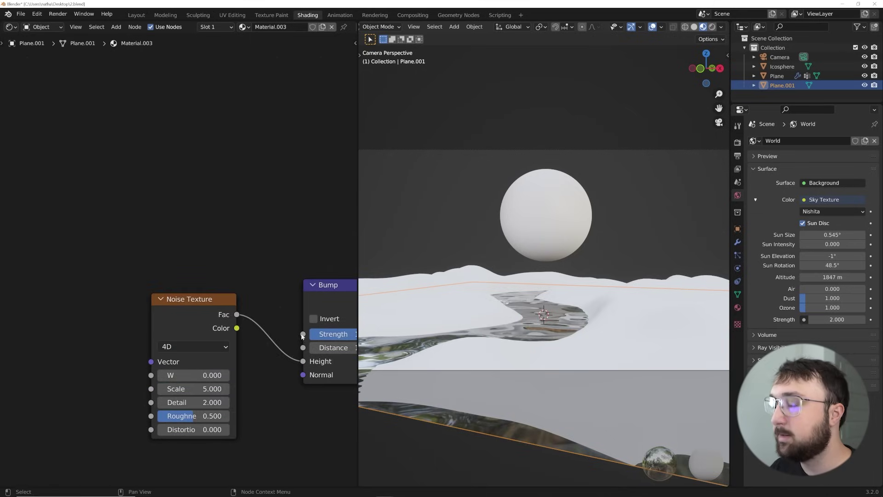
Set the Bump node's distance to 0.1
{"action": "middle_click_drag", "start_coordinate": [302, 336], "coordinate": [220, 340]}
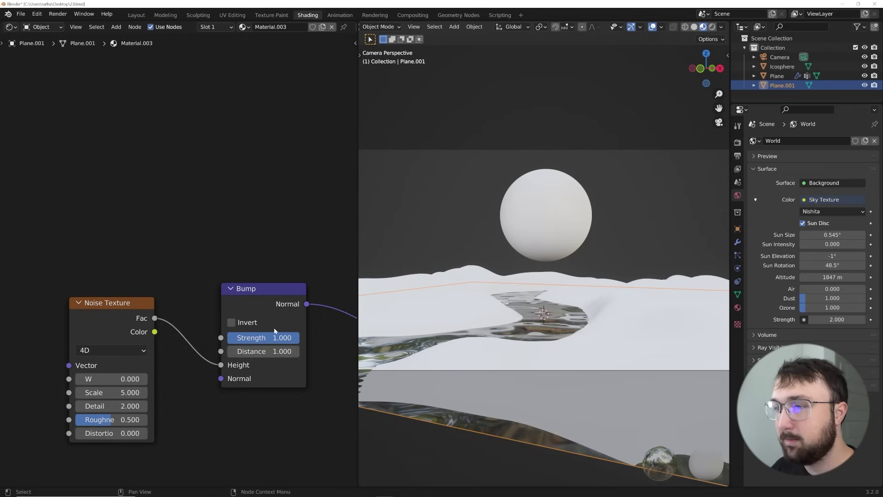
{"action": "left_click", "coordinate": [260, 351]}
{"action": "type", "text": ".1"}
{"action": "key", "text": "Return"}
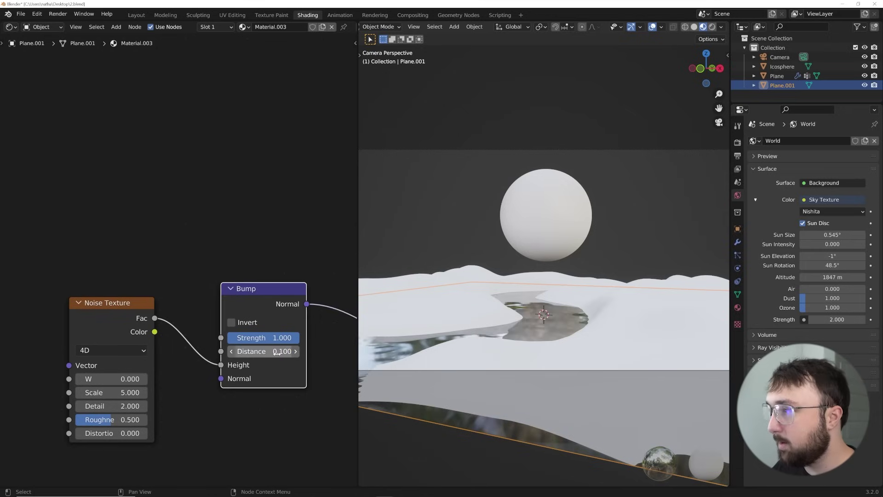
Preview the scene rendered without overlays and gizmos, and set the water Noise Texture's detail to 2.79 and roughness to 0.81
{"action": "left_click", "coordinate": [711, 28]}
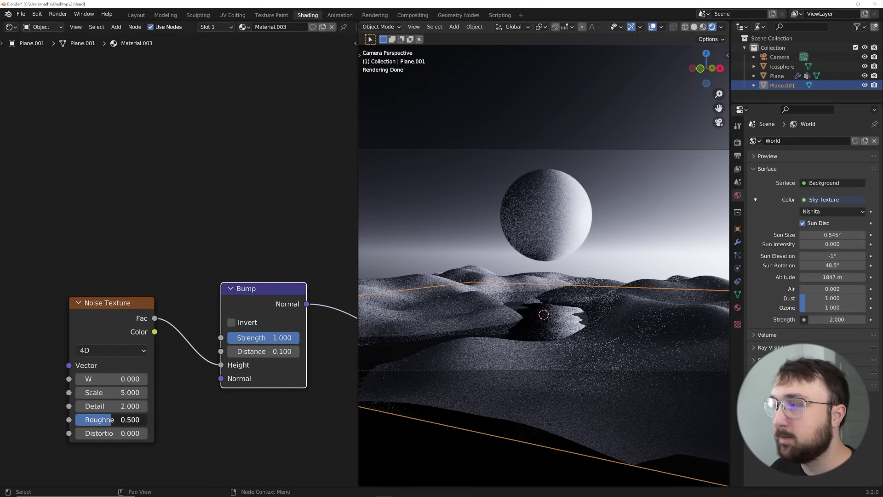
{"action": "left_click_drag", "start_coordinate": [123, 420], "coordinate": [135, 405]}
{"action": "left_click", "coordinate": [652, 26]}
{"action": "left_click", "coordinate": [631, 26]}
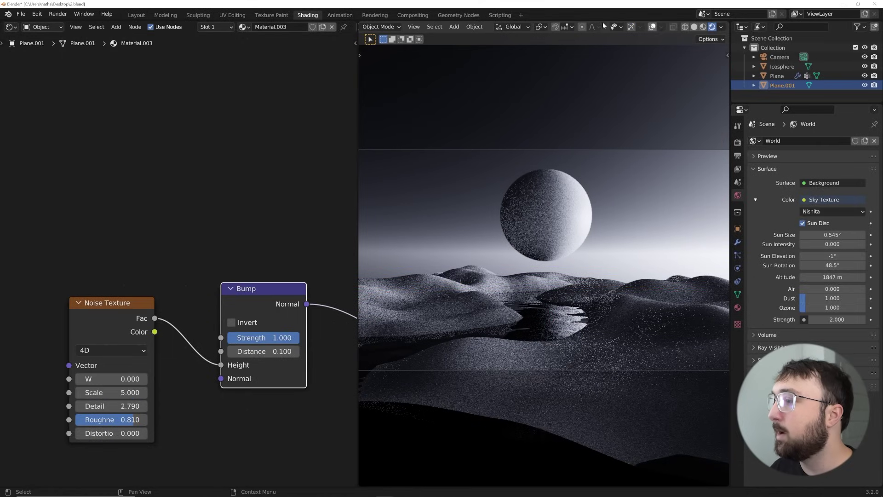
Set the water Noise Texture's W to 0.34 and the Bump node's strength to 0.446
{"action": "scroll", "coordinate": [544, 266], "scroll_direction": "up", "scroll_amount": 6}
{"action": "middle_click_drag", "start_coordinate": [544, 266], "coordinate": [527, 152], "text": "shift"}
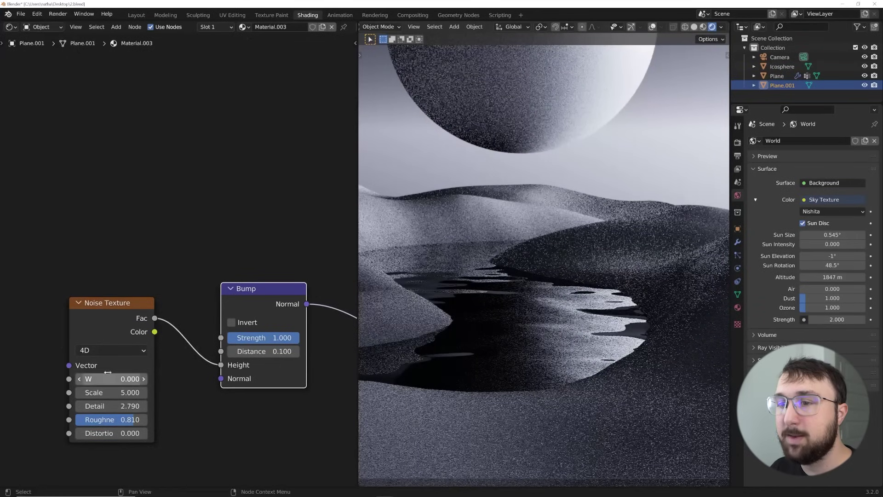
{"action": "left_click_drag", "start_coordinate": [107, 374], "coordinate": [129, 374]}
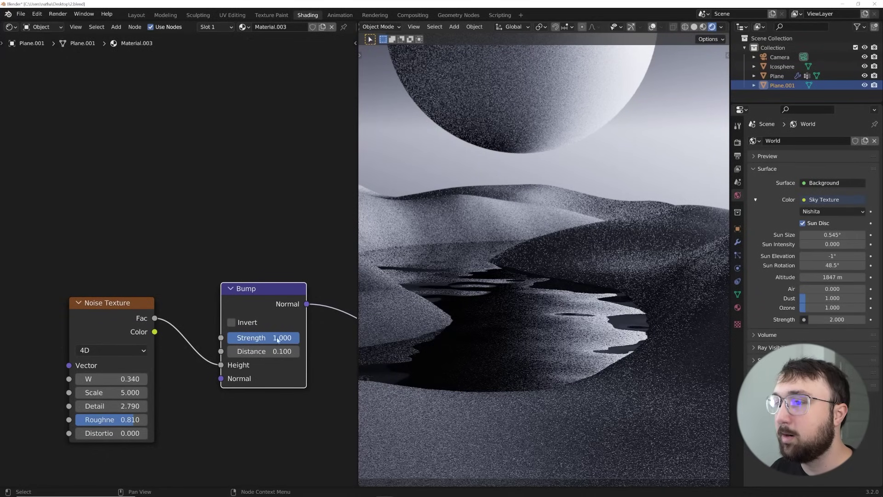
{"action": "mouse_move", "coordinate": [276, 338]}
{"action": "left_mouse_down"}
{"action": "mouse_move", "coordinate": [205, 337]}
{"action": "mouse_move", "coordinate": [259, 338]}
{"action": "left_mouse_up"}
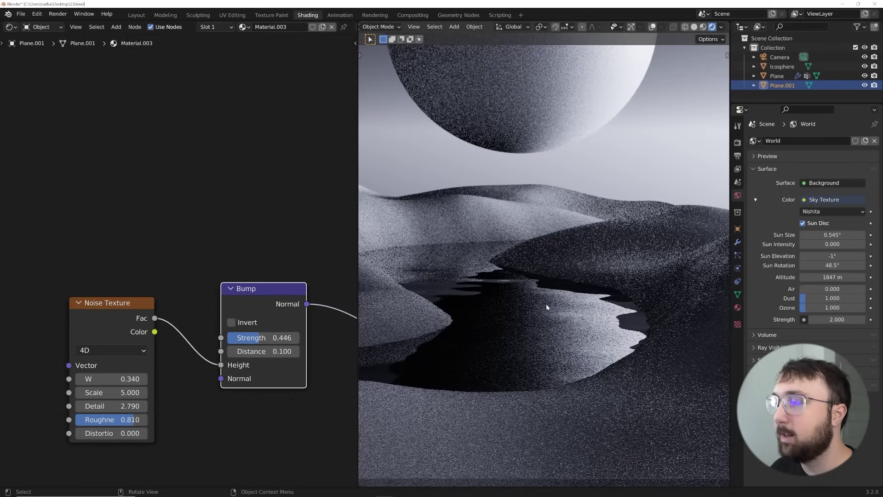
{"action": "scroll", "coordinate": [542, 301], "scroll_direction": "down", "scroll_amount": 3}
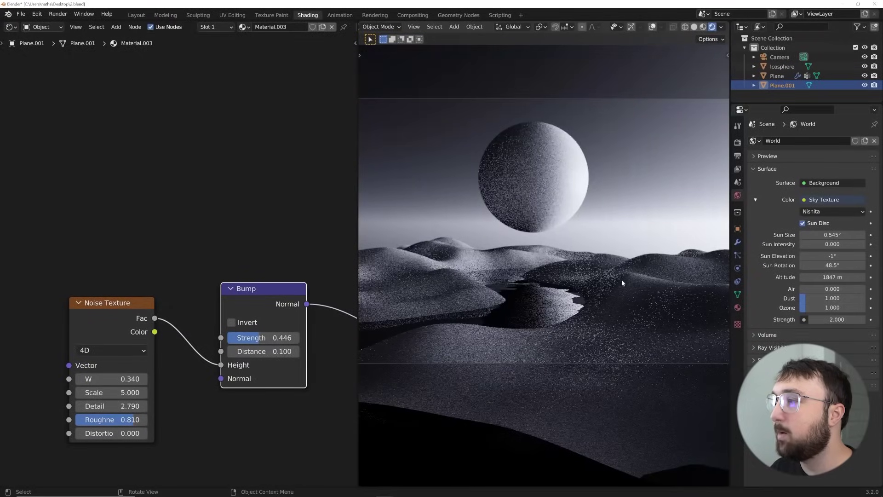
Add a Bump node to the dune plane's material and connect its Normal output to the Principled BSDF's Normal input
{"action": "left_click", "coordinate": [418, 253]}
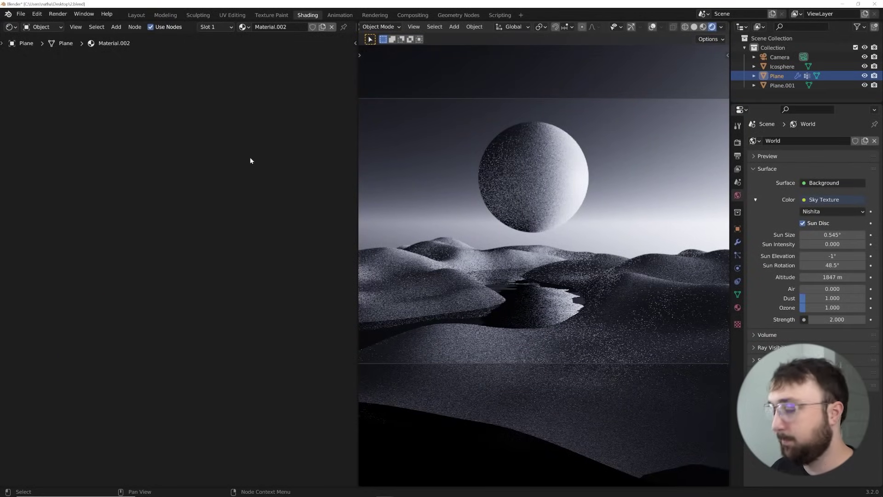
{"action": "key", "text": "Home"}
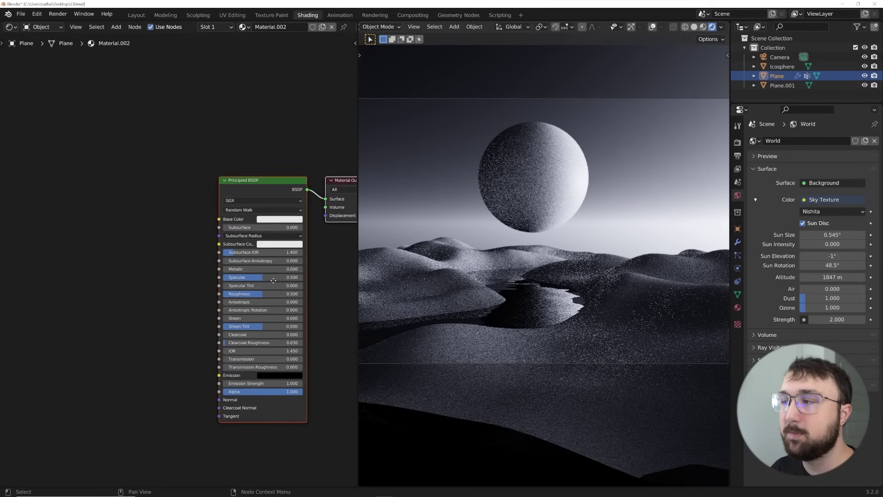
{"action": "scroll", "coordinate": [273, 280], "scroll_direction": "up", "scroll_amount": 3}
{"action": "key", "text": "shift+a"}
{"action": "type", "text": "b"}
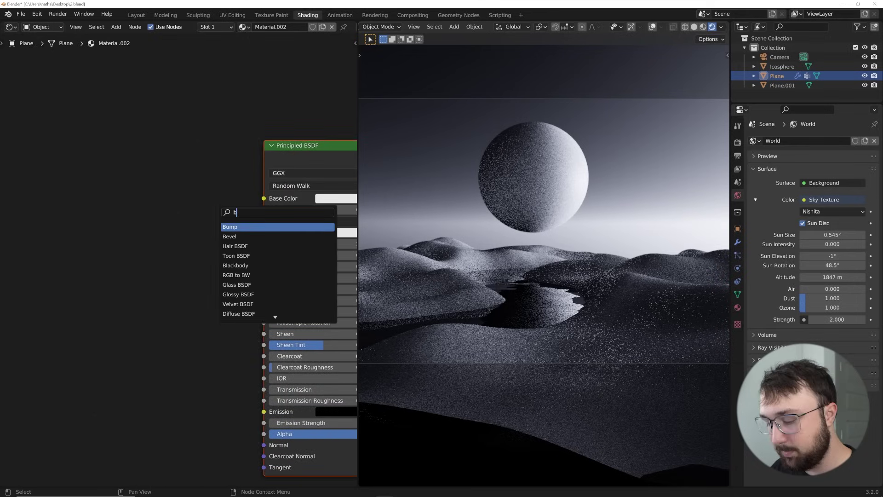
{"action": "type", "text": "um"}
{"action": "left_click", "coordinate": [315, 226]}
{"action": "left_click", "coordinate": [169, 375]}
{"action": "middle_click_drag", "start_coordinate": [170, 374], "coordinate": [209, 320]}
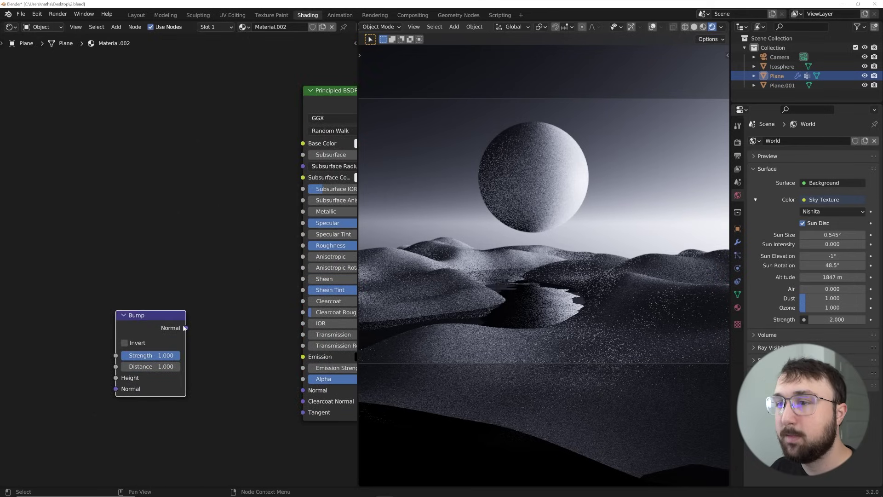
{"action": "left_click_drag", "start_coordinate": [184, 328], "coordinate": [299, 388]}
{"action": "left_click_drag", "start_coordinate": [156, 333], "coordinate": [228, 364]}
{"action": "middle_click_drag", "start_coordinate": [126, 309], "coordinate": [168, 279]}
Add a ColorRamp node in front of the Bump node in the dune material
{"action": "key", "text": "shift+a"}
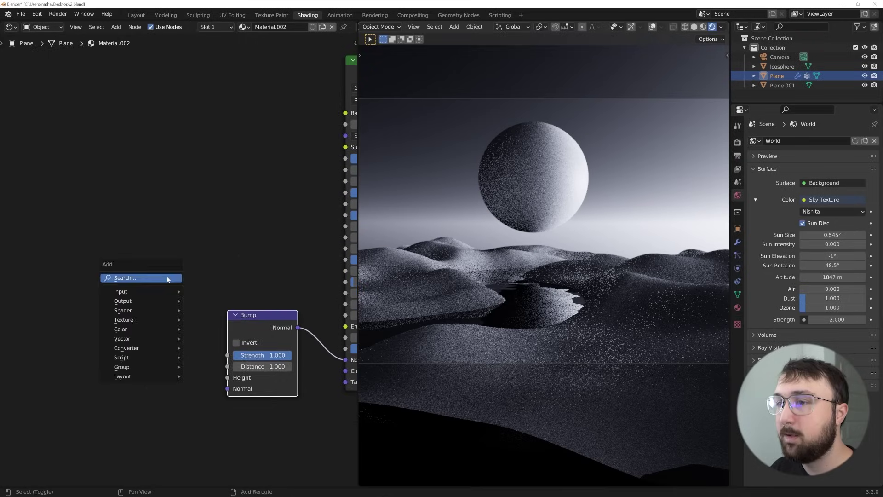
{"action": "left_click", "coordinate": [168, 278]}
{"action": "type", "text": "col"}
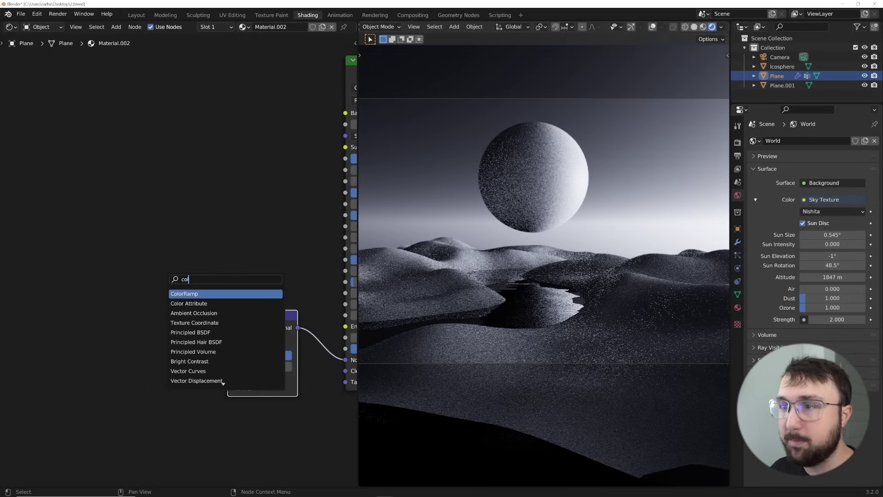
{"action": "key", "text": "Down"}
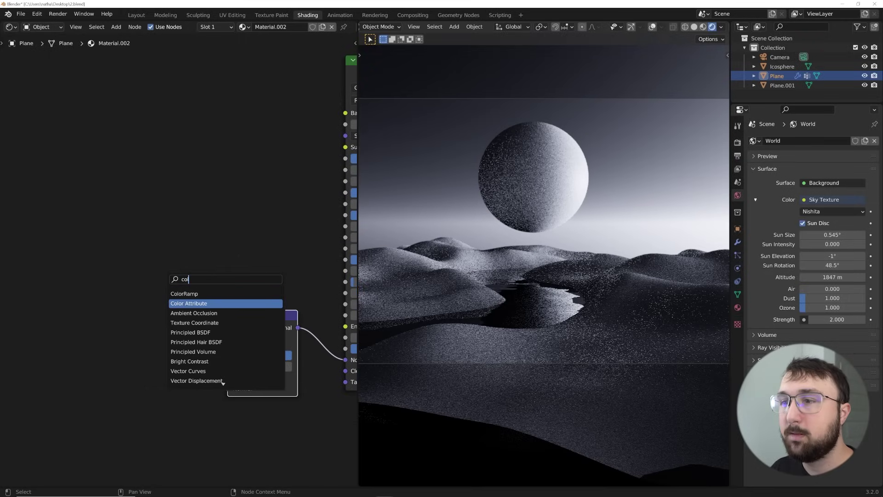
{"action": "left_click", "coordinate": [216, 294]}
{"action": "left_click", "coordinate": [105, 331]}
{"action": "middle_click_drag", "start_coordinate": [105, 331], "coordinate": [259, 307]}
Add a Wave Texture node in front of the ColorRamp in the dune material
{"action": "key", "text": "shift+a"}
{"action": "left_click", "coordinate": [183, 282]}
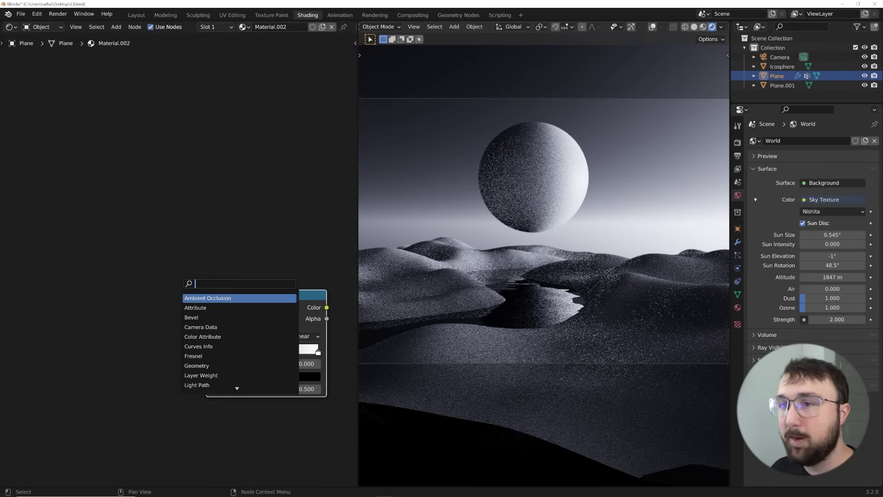
{"action": "type", "text": "wave"}
{"action": "left_click", "coordinate": [209, 308]}
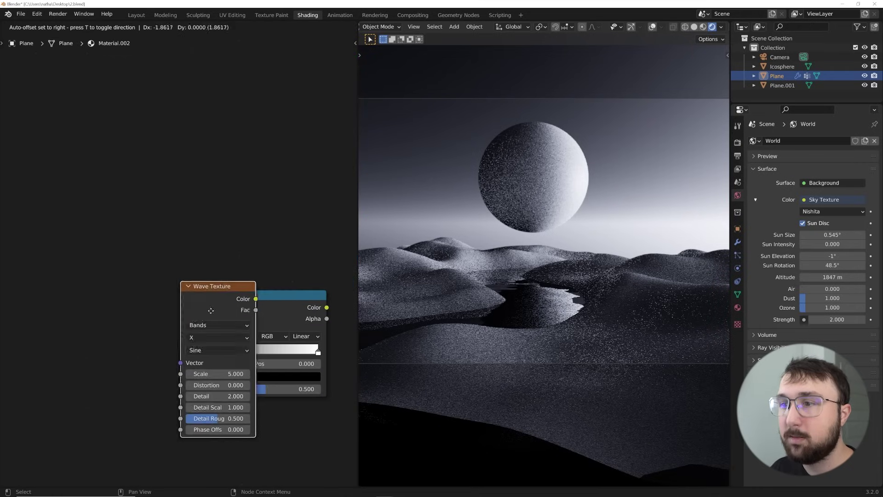
{"action": "left_click", "coordinate": [97, 317]}
{"action": "middle_click_drag", "start_coordinate": [77, 332], "coordinate": [153, 324]}
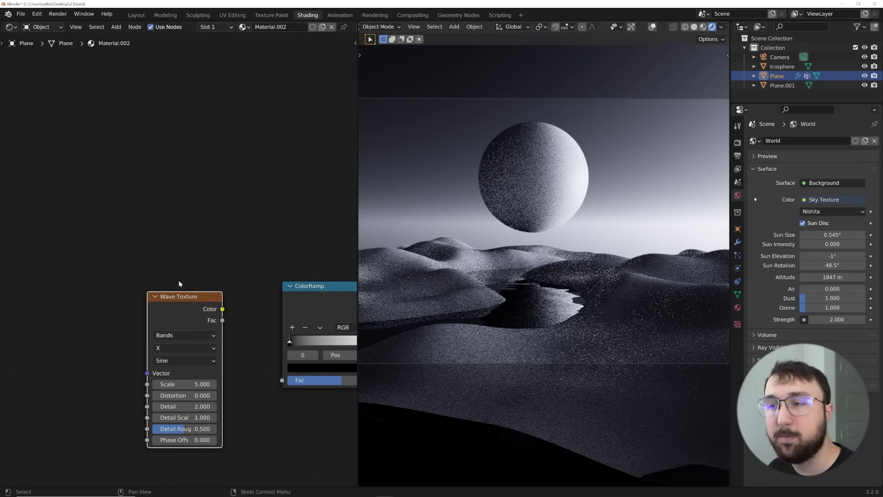
Add Mapping and Texture Coordinate nodes to the Wave Texture and feed the Mapping from the Object coordinates
{"action": "key", "text": "ctrl+t"}
{"action": "middle_click_drag", "start_coordinate": [18, 441], "coordinate": [129, 362]}
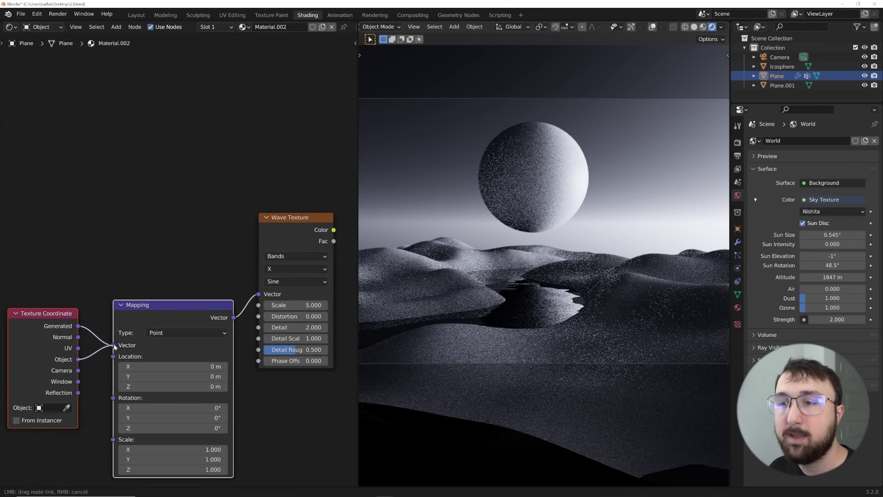
{"action": "left_click_drag", "start_coordinate": [114, 347], "coordinate": [113, 346]}
Connect the Wave Texture's Color to the ColorRamp's Fac and the ColorRamp's Color to the Bump node's Height
{"action": "middle_click_drag", "start_coordinate": [214, 336], "coordinate": [92, 337]}
{"action": "left_click_drag", "start_coordinate": [212, 234], "coordinate": [276, 303]}
{"action": "middle_click_drag", "start_coordinate": [334, 260], "coordinate": [190, 285]}
{"action": "left_click_drag", "start_coordinate": [295, 275], "coordinate": [302, 289]}
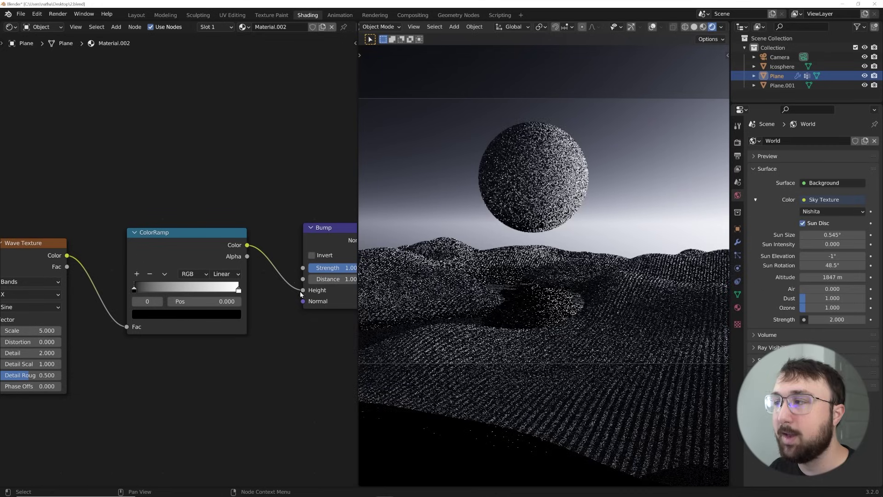
Set the Mapping node's Z rotation to 14.9° and the Wave Texture's scale to 3.22
{"action": "middle_click_drag", "start_coordinate": [41, 329], "coordinate": [277, 283]}
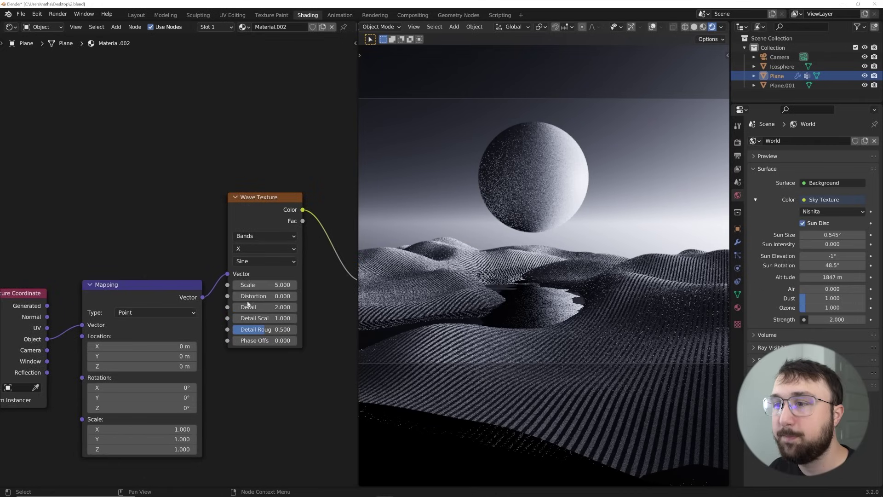
{"action": "scroll", "coordinate": [176, 430], "scroll_direction": "up", "scroll_amount": 2}
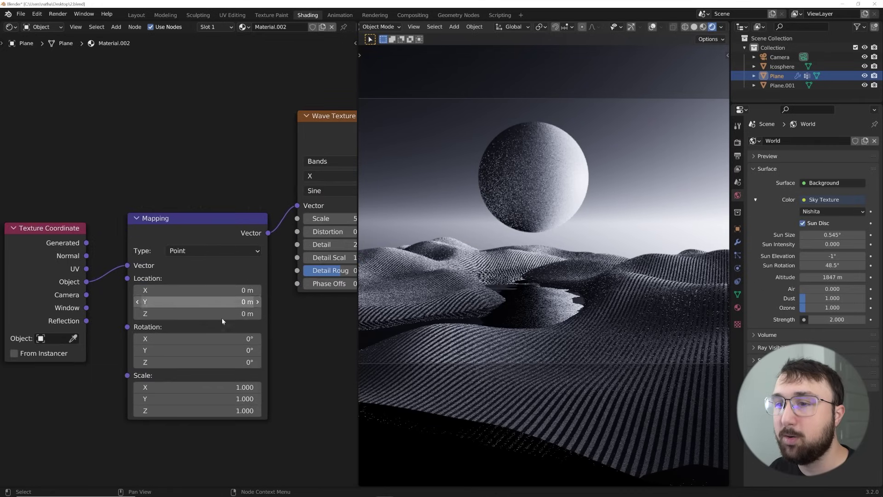
{"action": "mouse_move", "coordinate": [210, 365]}
{"action": "left_mouse_down"}
{"action": "mouse_move", "coordinate": [239, 365]}
{"action": "mouse_move", "coordinate": [221, 365]}
{"action": "left_mouse_up"}
{"action": "scroll", "coordinate": [531, 307], "scroll_direction": "up", "scroll_amount": 4}
{"action": "scroll", "coordinate": [531, 306], "scroll_direction": "down", "scroll_amount": 5}
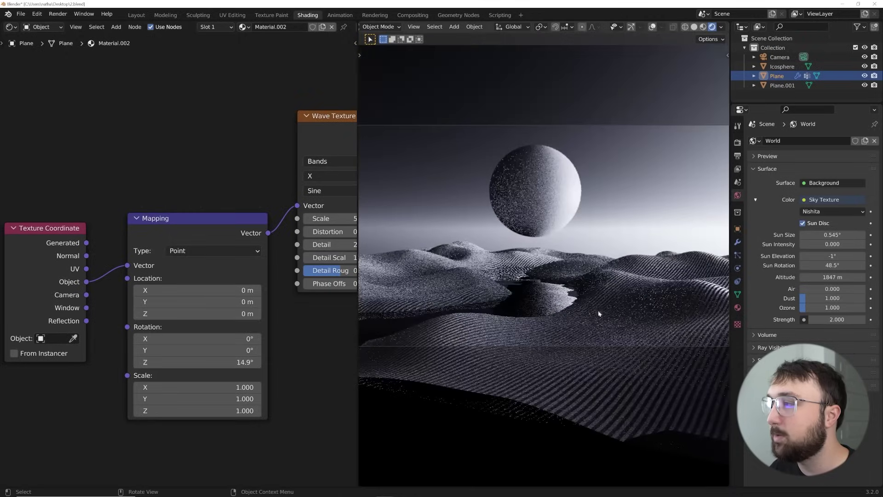
{"action": "scroll", "coordinate": [535, 279], "scroll_direction": "up", "scroll_amount": 3}
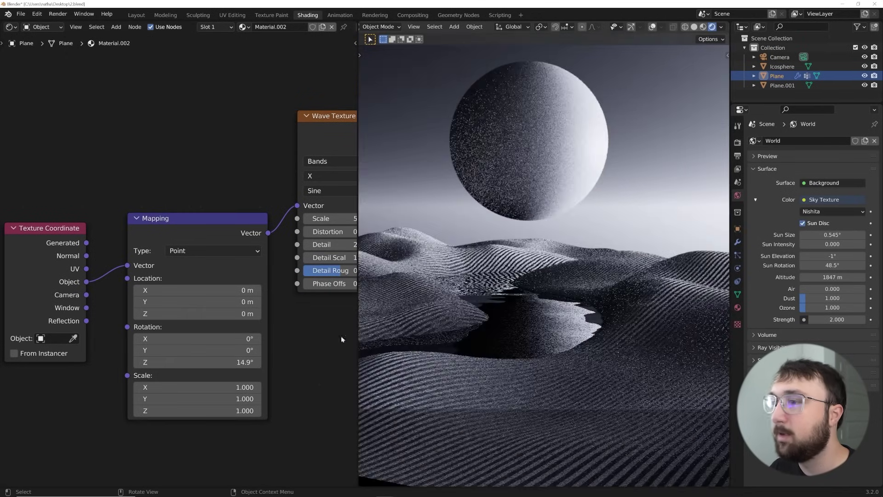
{"action": "middle_click_drag", "start_coordinate": [263, 309], "coordinate": [153, 330]}
{"action": "left_click_drag", "start_coordinate": [264, 241], "coordinate": [234, 241]}
Set the dune ColorRamp's interpolation to B-Spline and move its black stop to position 0.987
{"action": "middle_click_drag", "start_coordinate": [293, 250], "coordinate": [153, 254]}
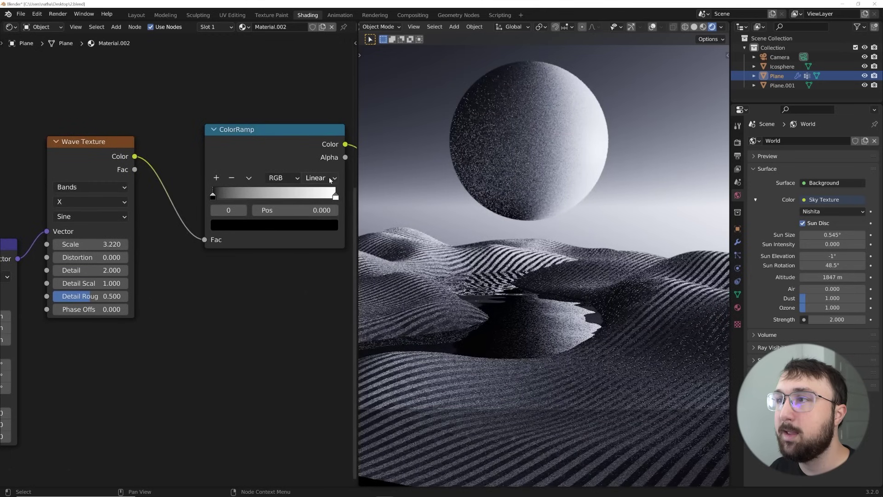
{"action": "left_click", "coordinate": [318, 178]}
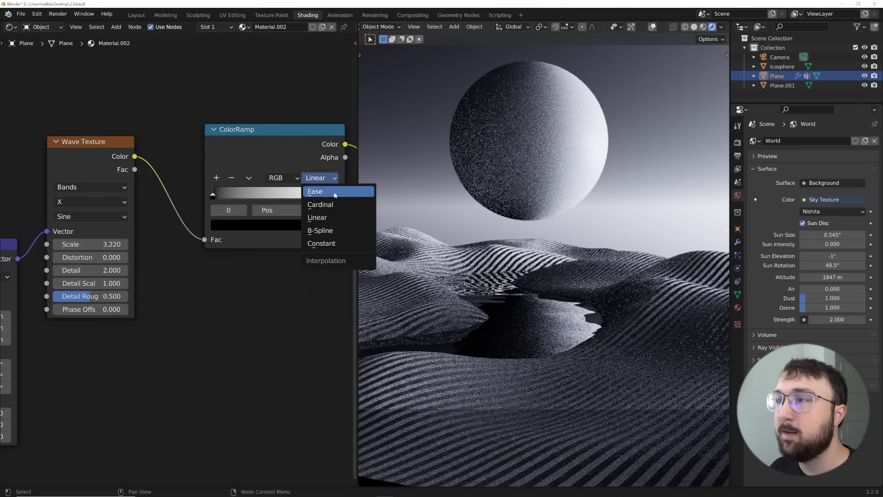
{"action": "left_click", "coordinate": [333, 230]}
{"action": "left_click_drag", "start_coordinate": [213, 196], "coordinate": [341, 200]}
{"action": "scroll", "coordinate": [653, 321], "scroll_direction": "up", "scroll_amount": 3}
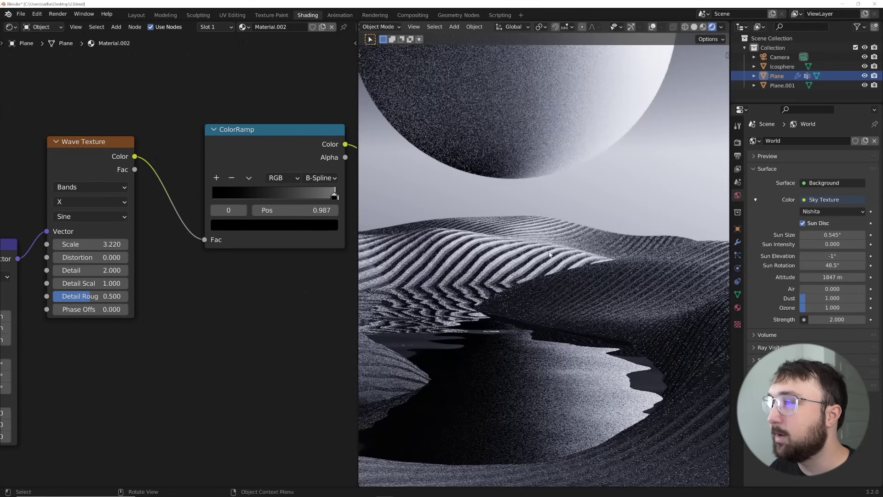
{"action": "scroll", "coordinate": [299, 271], "scroll_direction": "down", "scroll_amount": 5}
Reduce the dune material's Bump strength to 0.132
{"action": "middle_click_drag", "start_coordinate": [286, 272], "coordinate": [131, 268]}
{"action": "scroll", "coordinate": [229, 190], "scroll_direction": "up", "scroll_amount": 5}
{"action": "middle_click_drag", "start_coordinate": [222, 256], "coordinate": [220, 350]}
{"action": "left_click_drag", "start_coordinate": [244, 259], "coordinate": [187, 259]}
{"action": "scroll", "coordinate": [458, 278], "scroll_direction": "down", "scroll_amount": 3}
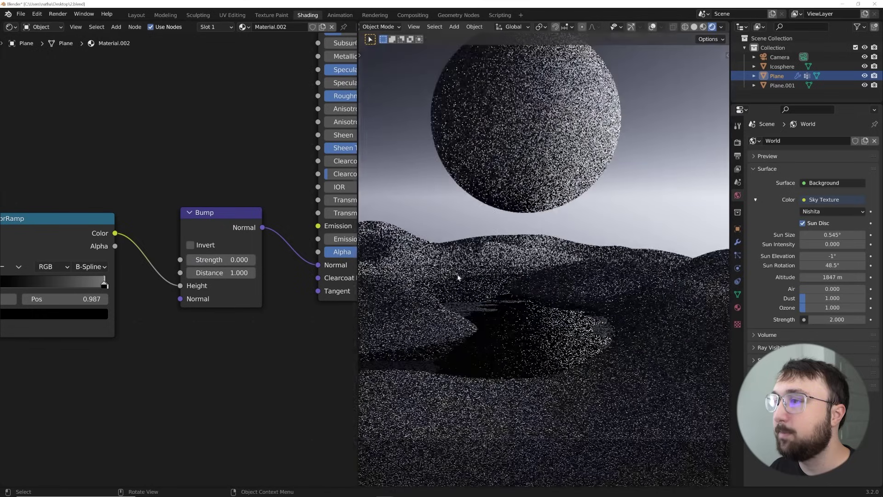
{"action": "left_click_drag", "start_coordinate": [253, 260], "coordinate": [257, 259]}
{"action": "left_click_drag", "start_coordinate": [196, 260], "coordinate": [202, 259]}
{"action": "scroll", "coordinate": [534, 301], "scroll_direction": "down", "scroll_amount": 3}
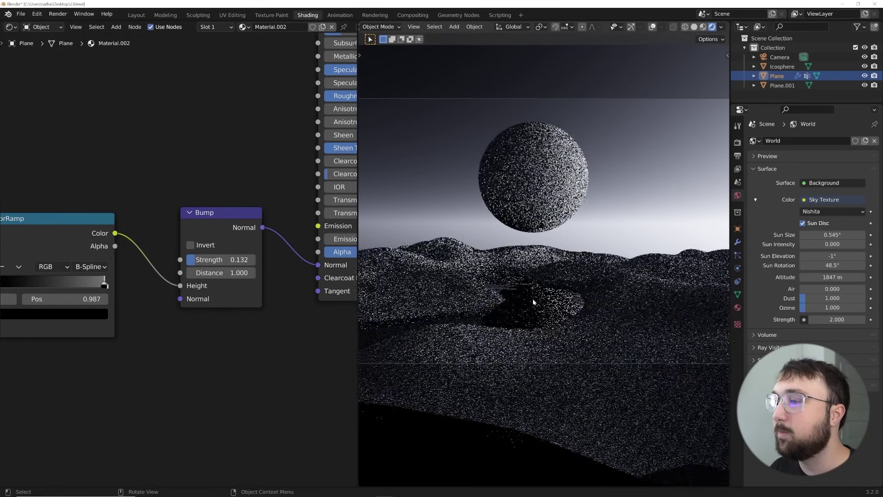
Set the dune material's Principled BSDF roughness to 0.218 and save the file
{"action": "middle_click_drag", "start_coordinate": [333, 204], "coordinate": [211, 291]}
{"action": "left_click_drag", "start_coordinate": [313, 183], "coordinate": [231, 184]}
{"action": "scroll", "coordinate": [643, 364], "scroll_direction": "up", "scroll_amount": 2}
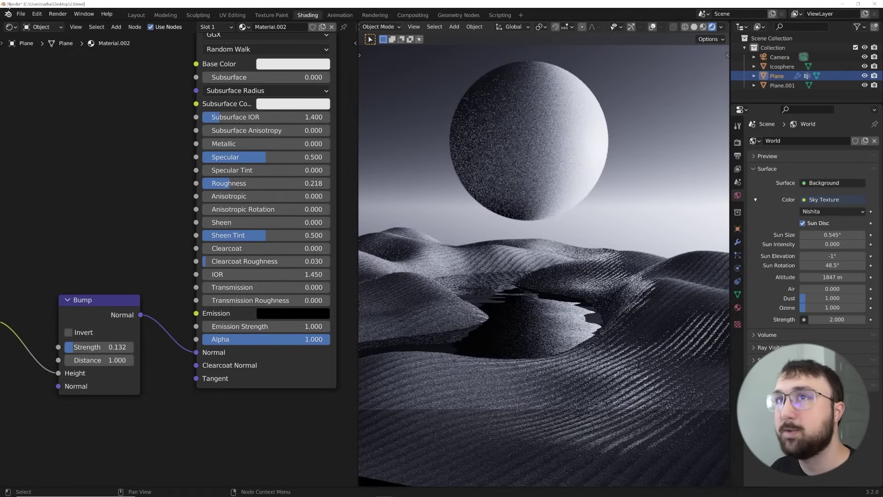
{"action": "left_click", "coordinate": [21, 14]}
{"action": "left_click", "coordinate": [32, 76]}
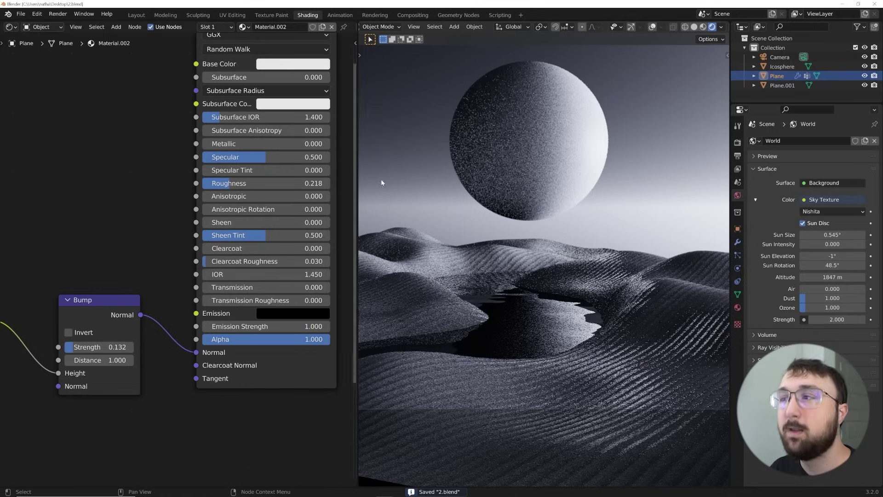
Add a ColorRamp node to the floating sphere's material and connect its Color output to the Principled BSDF's Emission input
{"action": "left_click", "coordinate": [542, 131]}
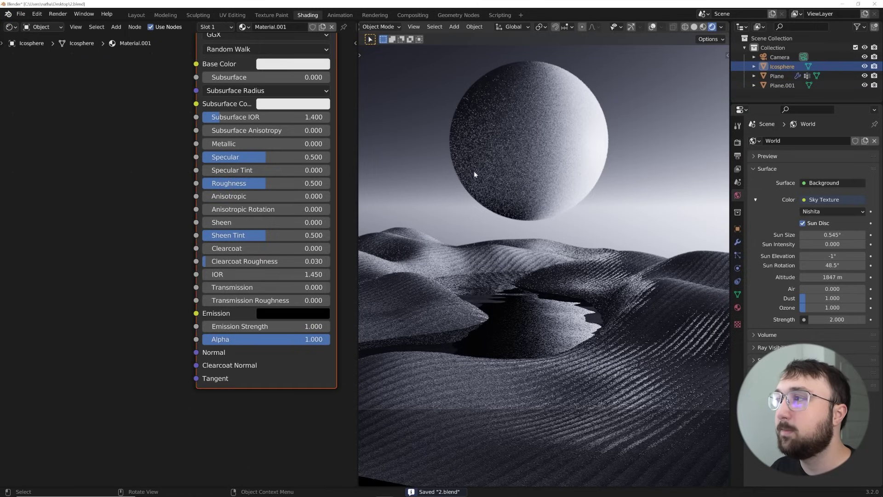
{"action": "scroll", "coordinate": [175, 207], "scroll_direction": "down", "scroll_amount": 3}
{"action": "scroll", "coordinate": [168, 183], "scroll_direction": "up", "scroll_amount": 3}
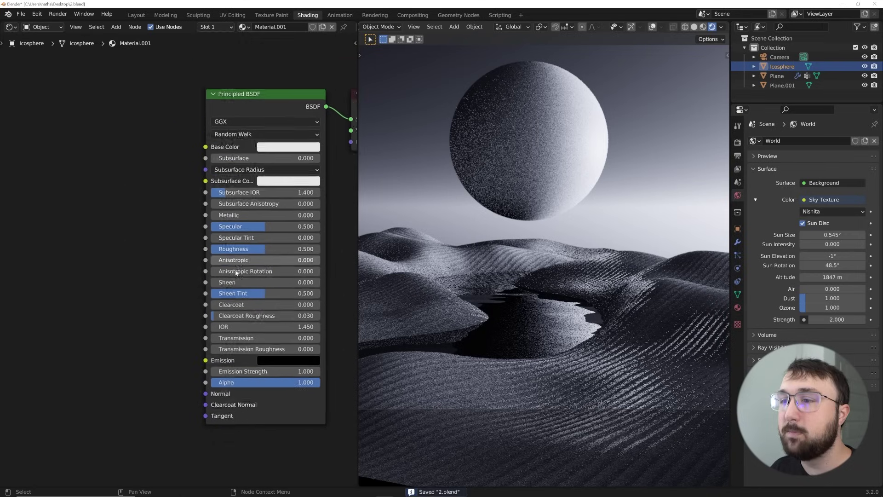
{"action": "key", "text": "shift+a"}
{"action": "type", "text": "col"}
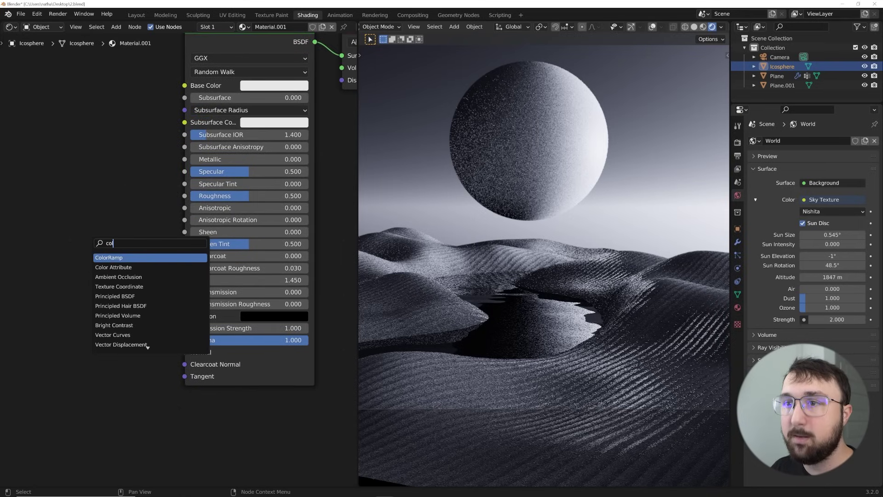
{"action": "key", "text": "Return"}
{"action": "left_click_drag", "start_coordinate": [179, 316], "coordinate": [192, 316]}
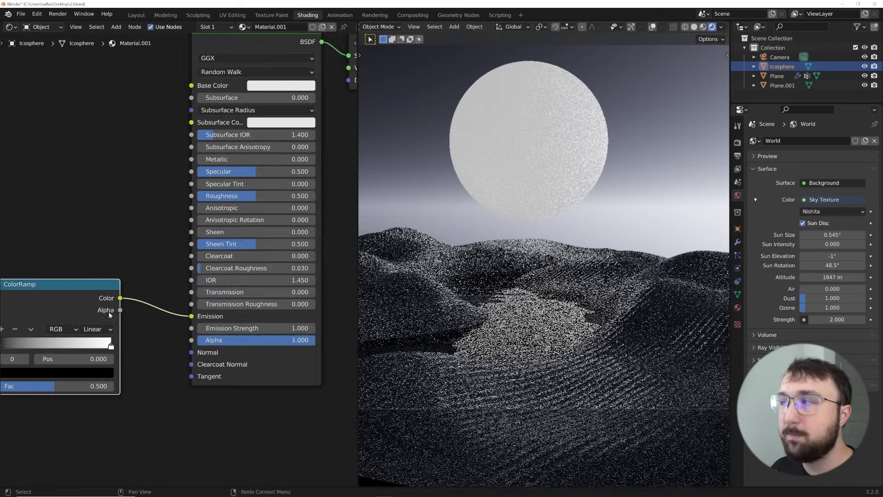
Add a Gradient Texture node in front of the ColorRamp in the sphere's material
{"action": "middle_click_drag", "start_coordinate": [110, 312], "coordinate": [287, 311]}
{"action": "key", "text": "shift+a"}
{"action": "left_click", "coordinate": [157, 266]}
{"action": "type", "text": "gr"}
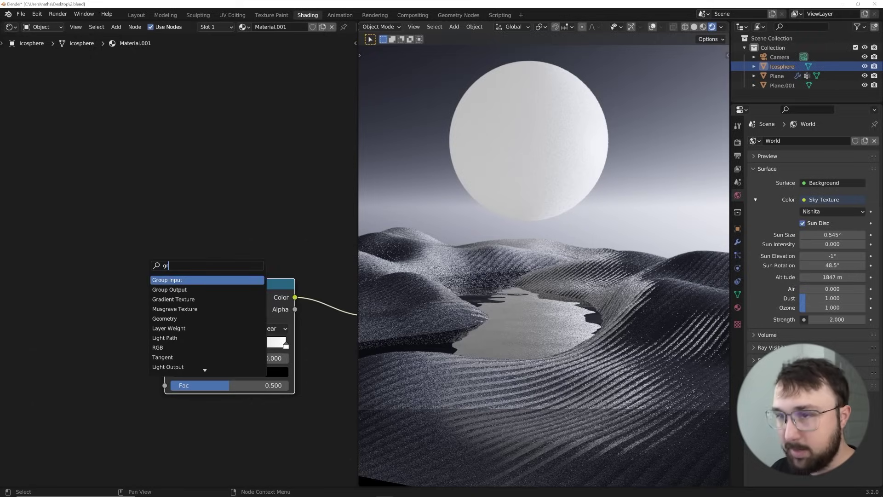
{"action": "key", "text": "Return"}
{"action": "left_click", "coordinate": [102, 320]}
{"action": "middle_click_drag", "start_coordinate": [102, 320], "coordinate": [341, 212]}
Add Mapping and Texture Coordinate nodes in front of the sphere material's Gradient Texture
{"action": "key", "text": "ctrl+t"}
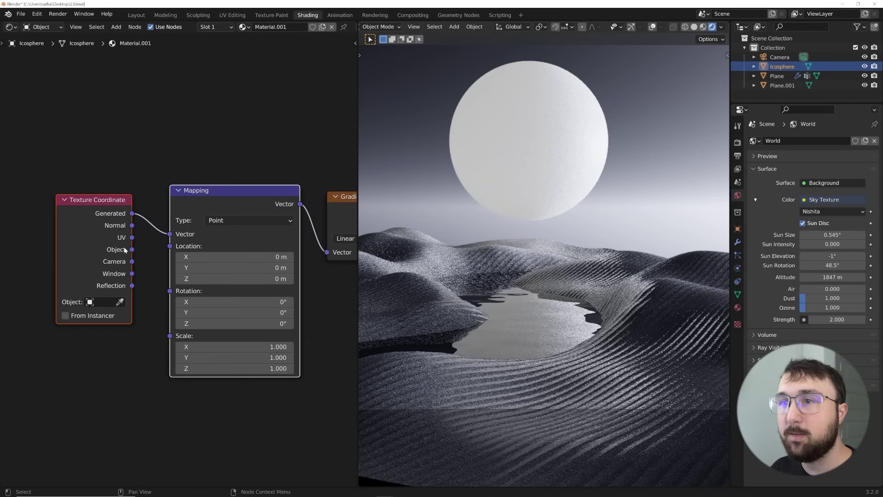
{"action": "middle_click_drag", "start_coordinate": [236, 234], "coordinate": [45, 252]}
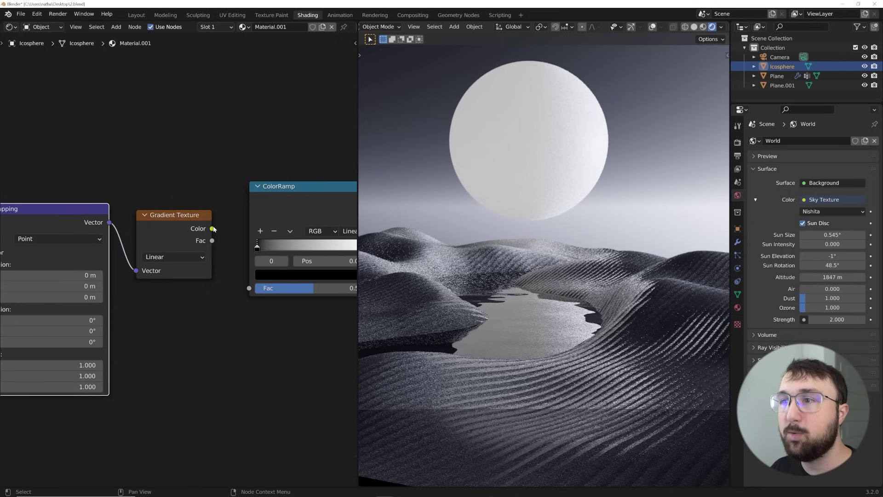
Connect the Gradient Texture's Color output to the ColorRamp's Fac input in the sphere's material
{"action": "left_click_drag", "start_coordinate": [213, 229], "coordinate": [249, 288]}
{"action": "middle_click_drag", "start_coordinate": [267, 278], "coordinate": [162, 264]}
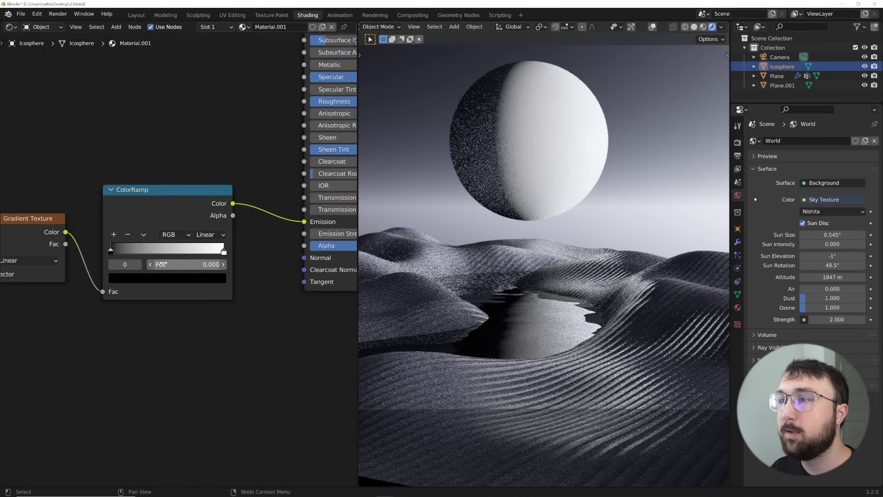
Rotate the floating sphere until the bright side of its gradient faces straight down toward the water
{"action": "scroll", "coordinate": [526, 173], "scroll_direction": "down", "scroll_amount": 2}
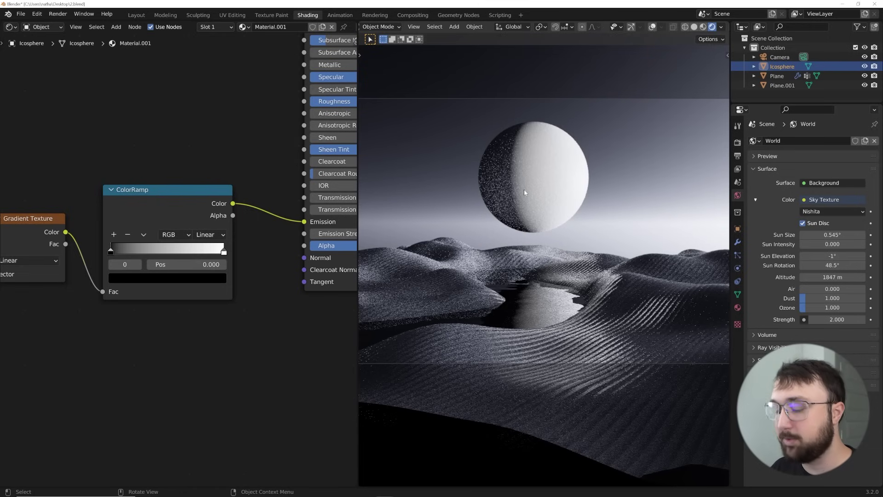
{"action": "key", "text": "r"}
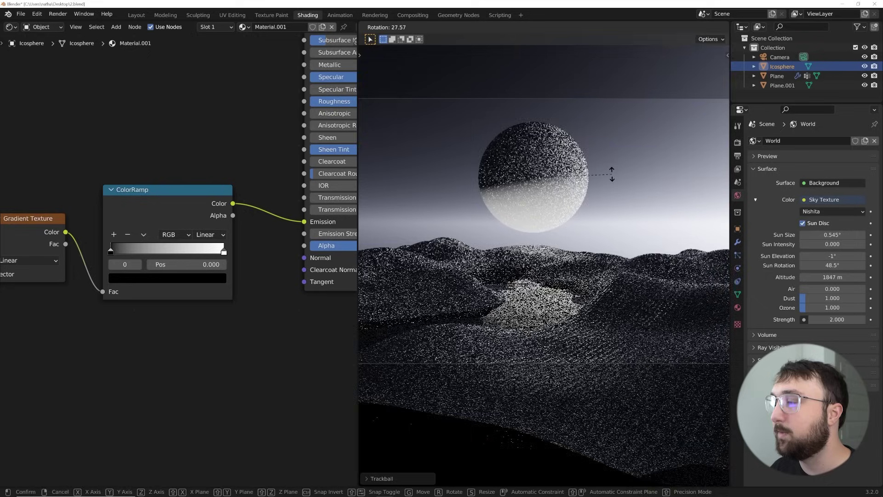
{"action": "left_click", "coordinate": [611, 174]}
{"action": "scroll", "coordinate": [611, 157], "scroll_direction": "up", "scroll_amount": 2}
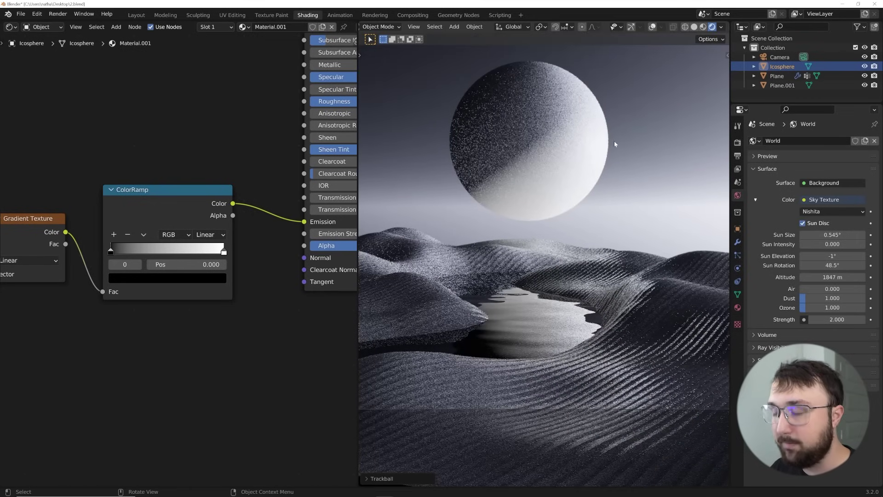
{"action": "key", "text": "r"}
{"action": "key", "text": "r"}
{"action": "left_click", "coordinate": [567, 109]}
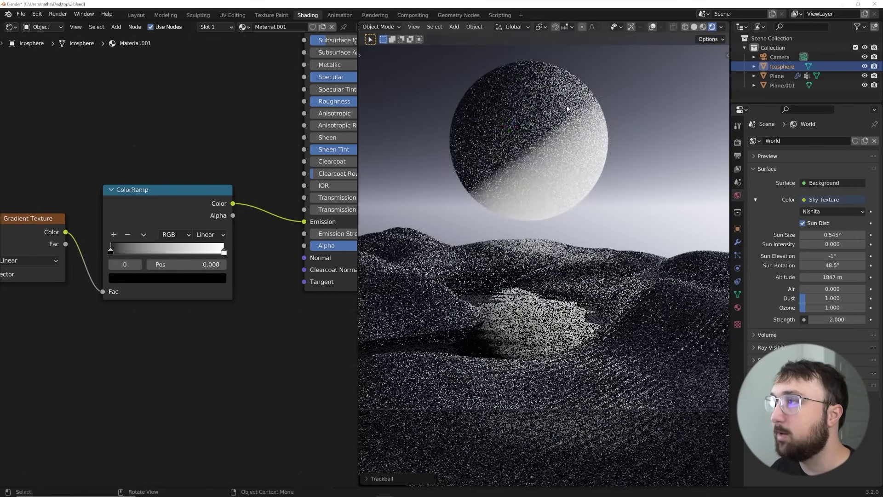
{"action": "key", "text": "r"}
{"action": "key", "text": "r"}
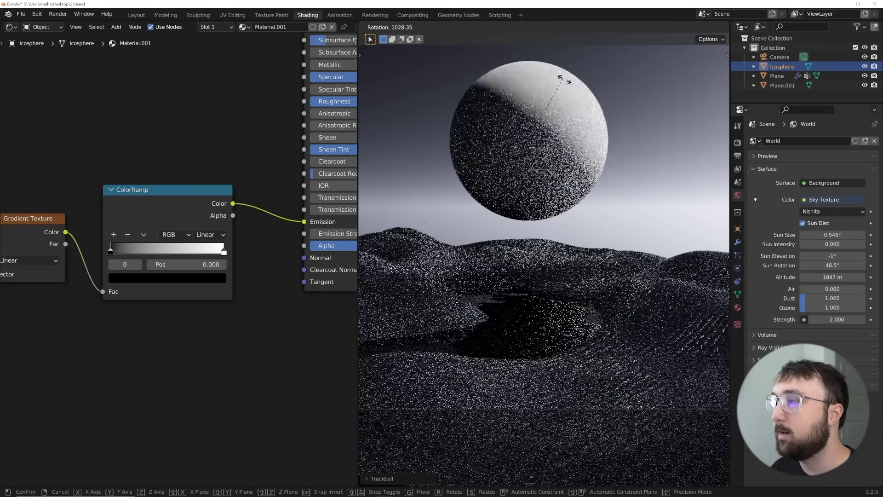
{"action": "left_click", "coordinate": [622, 108]}
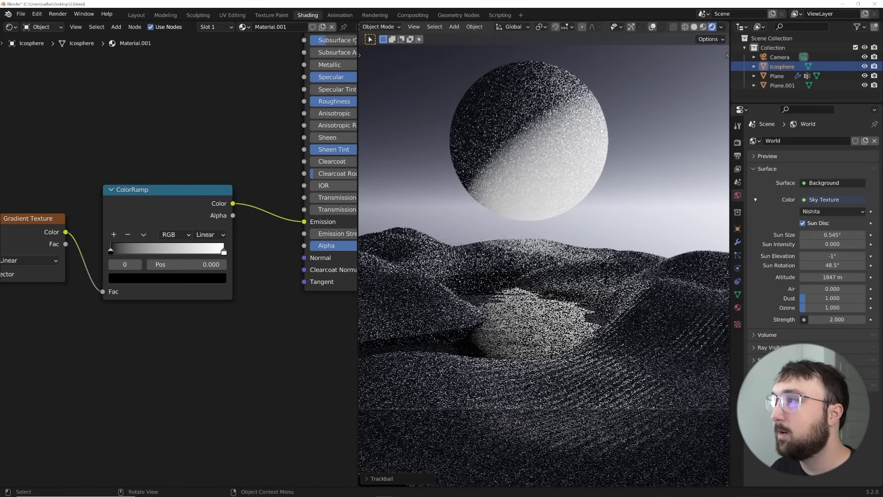
{"action": "key", "text": "r"}
{"action": "key", "text": "r"}
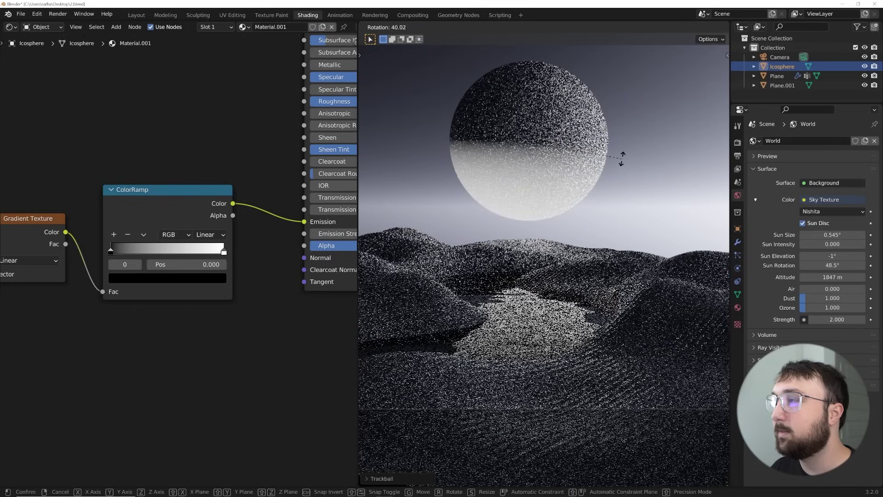
{"action": "left_click", "coordinate": [629, 153]}
Set the ColorRamp interpolation to B-Spline and move its black stop to position 0.665
{"action": "left_click", "coordinate": [213, 235]}
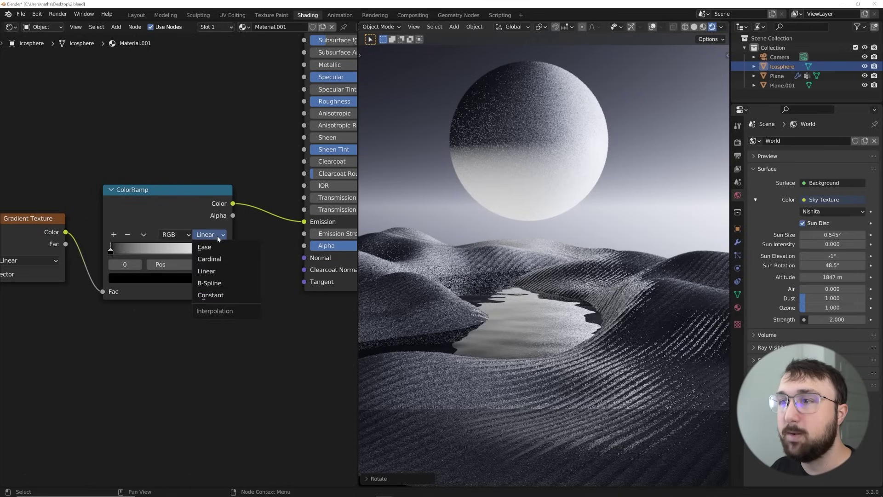
{"action": "left_click", "coordinate": [209, 283]}
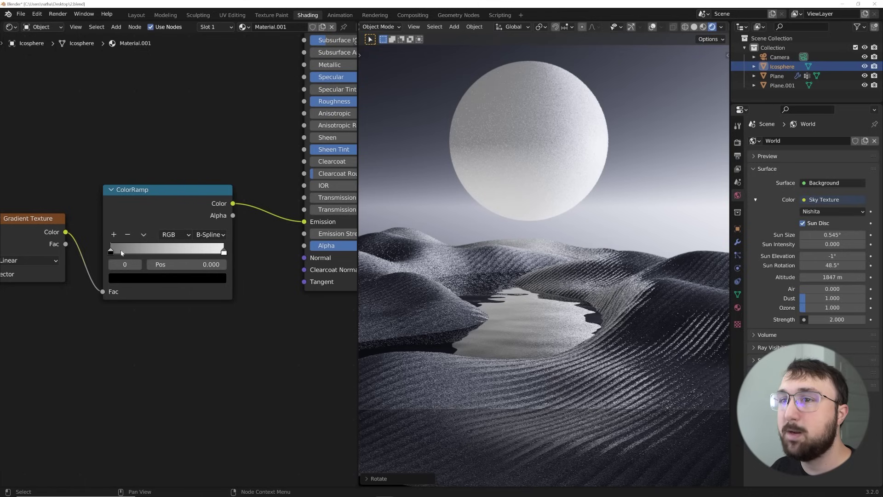
{"action": "left_click_drag", "start_coordinate": [122, 253], "coordinate": [196, 254]}
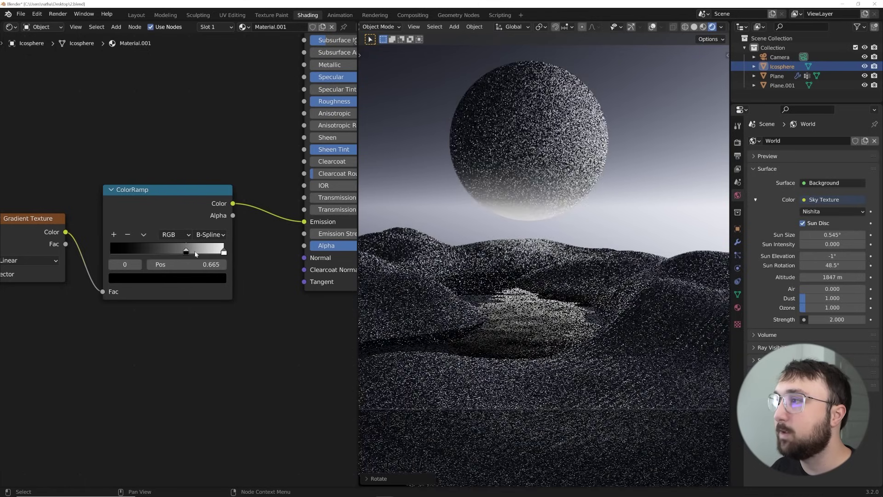
Set the X location of the sphere material's Mapping node to 0.37 m
{"action": "middle_click_drag", "start_coordinate": [81, 271], "coordinate": [259, 246]}
{"action": "middle_click_drag", "start_coordinate": [151, 253], "coordinate": [221, 246]}
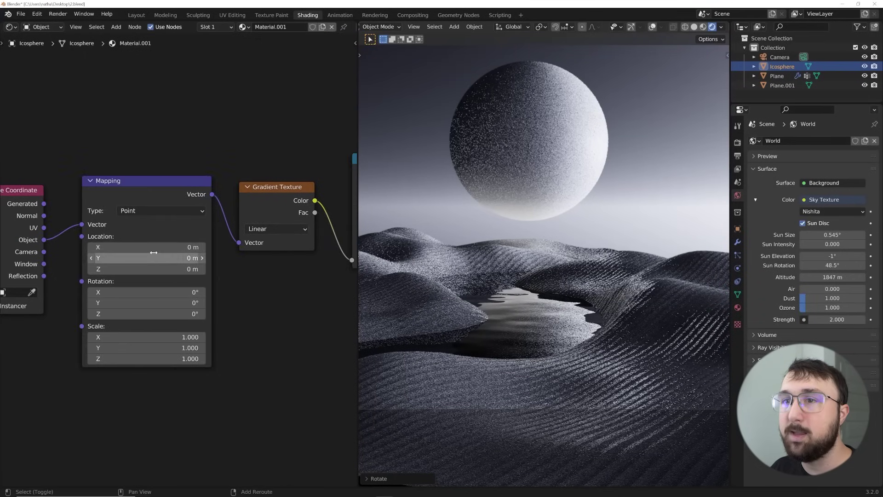
{"action": "left_click_drag", "start_coordinate": [154, 251], "coordinate": [189, 250]}
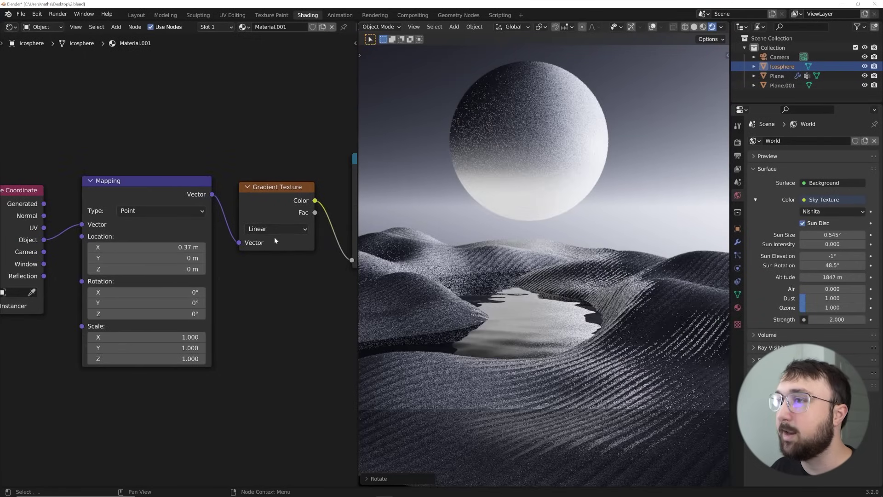
Recolor the ColorRamp's white stop by sampling the pale sky beside the sphere with the eyedropper
{"action": "middle_click_drag", "start_coordinate": [301, 233], "coordinate": [145, 239]}
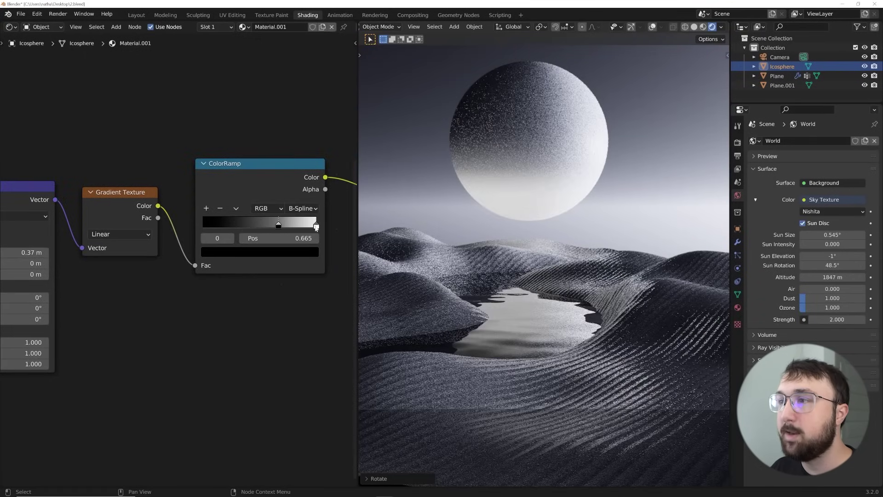
{"action": "left_click", "coordinate": [316, 225]}
{"action": "left_click", "coordinate": [298, 253]}
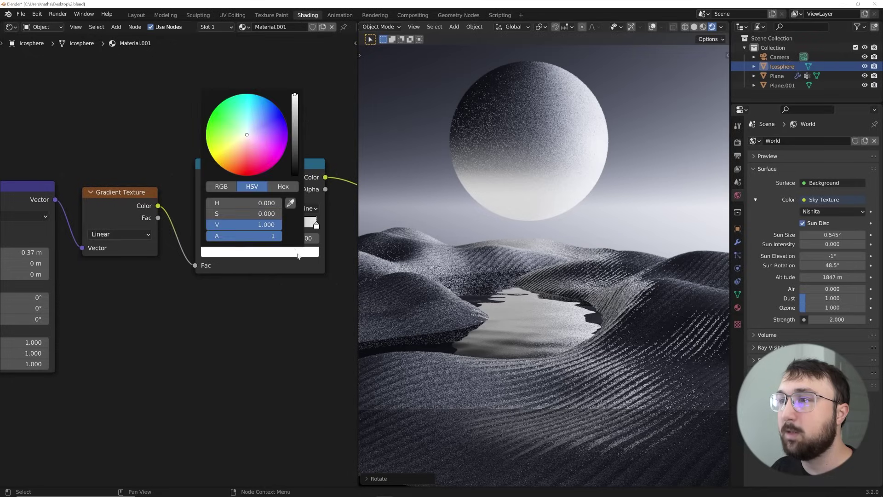
{"action": "left_click", "coordinate": [290, 203]}
{"action": "left_click", "coordinate": [683, 198]}
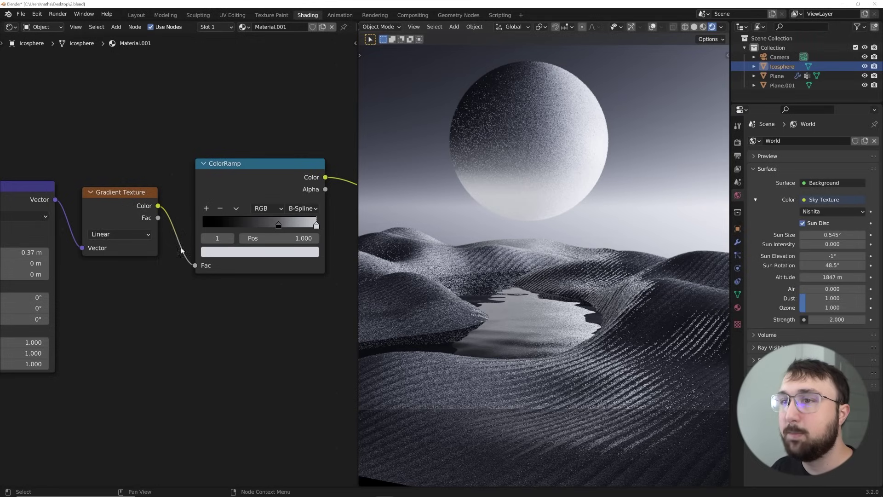
Raise the Emission Strength of the sphere's Principled BSDF to 6.400
{"action": "scroll", "coordinate": [275, 261], "scroll_direction": "down", "scroll_amount": 5}
{"action": "middle_click_drag", "start_coordinate": [275, 260], "coordinate": [144, 247]}
{"action": "scroll", "coordinate": [254, 214], "scroll_direction": "up", "scroll_amount": 4}
{"action": "middle_click_drag", "start_coordinate": [255, 214], "coordinate": [221, 246]}
{"action": "left_click_drag", "start_coordinate": [241, 228], "coordinate": [276, 228]}
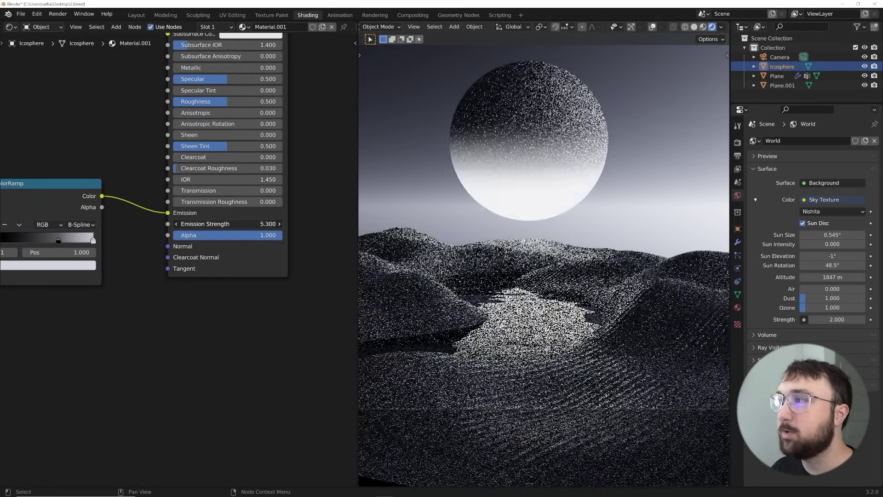
Set the world background Strength to 0.000 to judge the sphere's light on its own
{"action": "scroll", "coordinate": [553, 262], "scroll_direction": "down", "scroll_amount": 3}
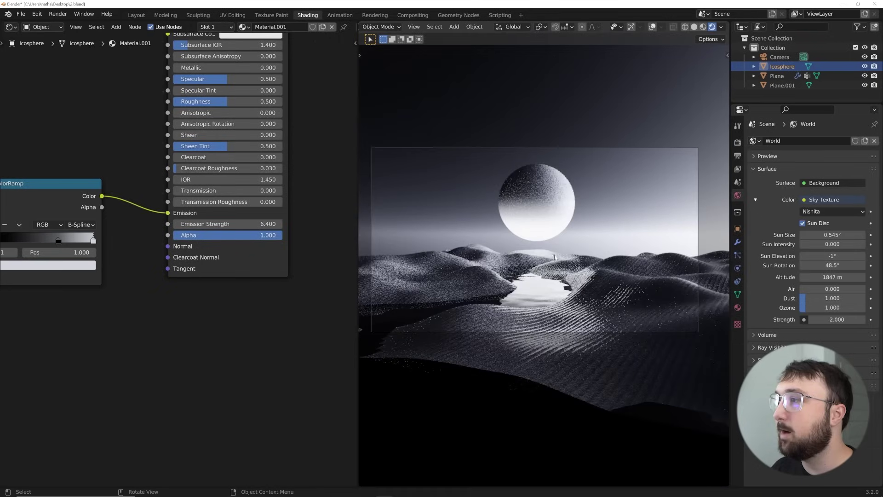
{"action": "left_click_drag", "start_coordinate": [842, 318], "coordinate": [805, 318]}
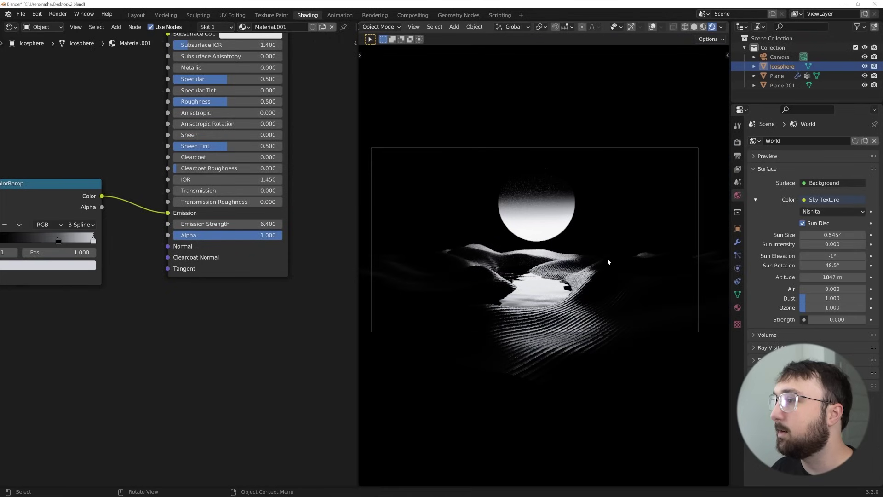
{"action": "scroll", "coordinate": [609, 262], "scroll_direction": "up", "scroll_amount": 4}
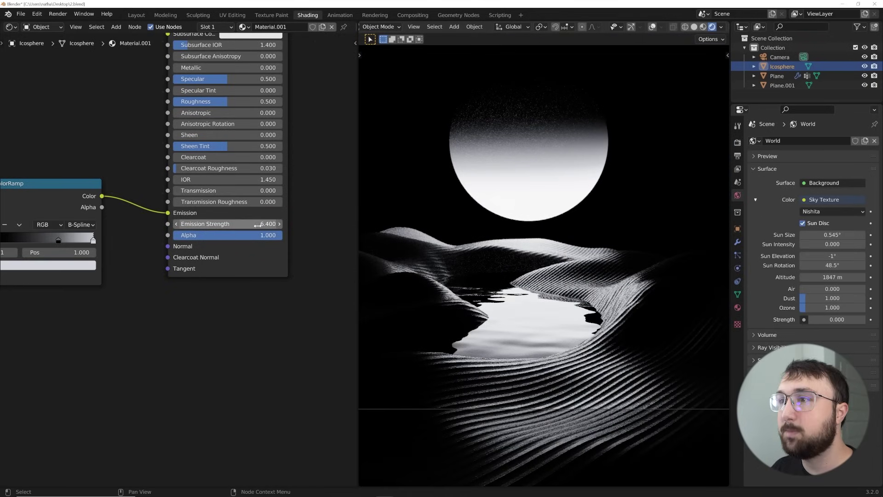
Set the sphere's Emission Strength to 3.400 and return the world background Strength to 2.000
{"action": "left_click_drag", "start_coordinate": [225, 224], "coordinate": [207, 224]}
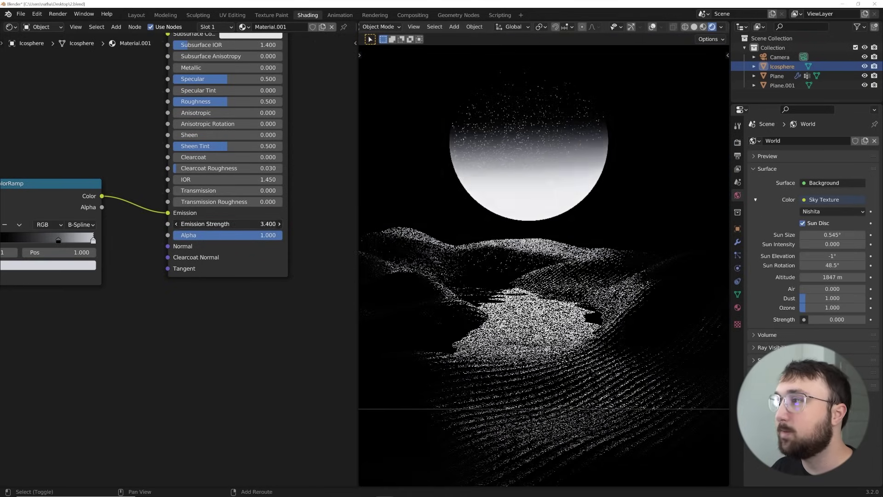
{"action": "left_click", "coordinate": [815, 317]}
{"action": "key", "text": "Return"}
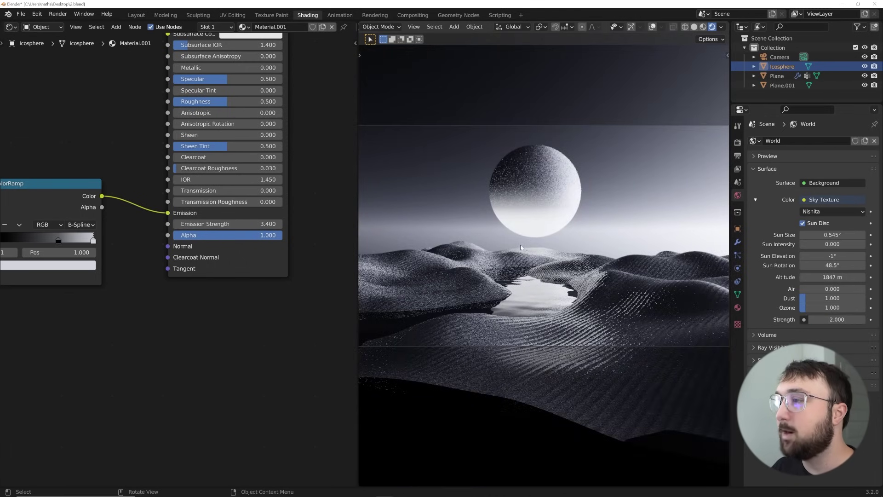
{"action": "scroll", "coordinate": [520, 247], "scroll_direction": "up", "scroll_amount": 2}
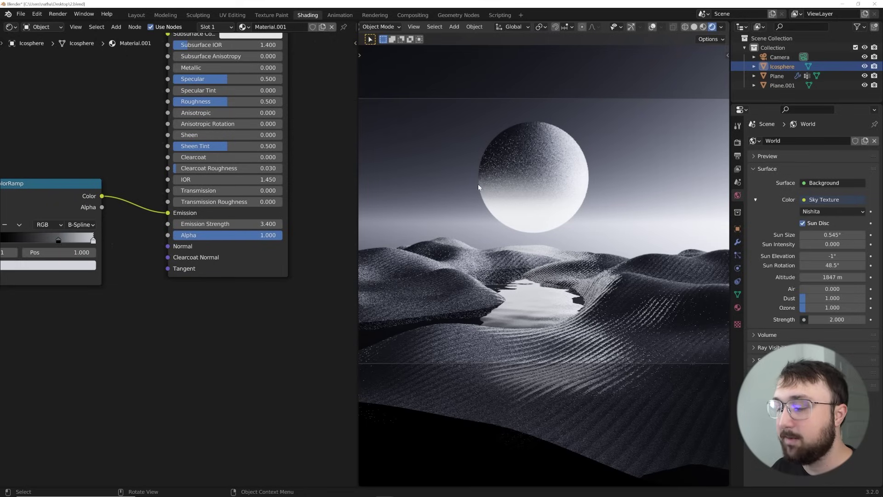
Switch to the Layout workspace and deselect the floating sphere
{"action": "left_click", "coordinate": [136, 15]}
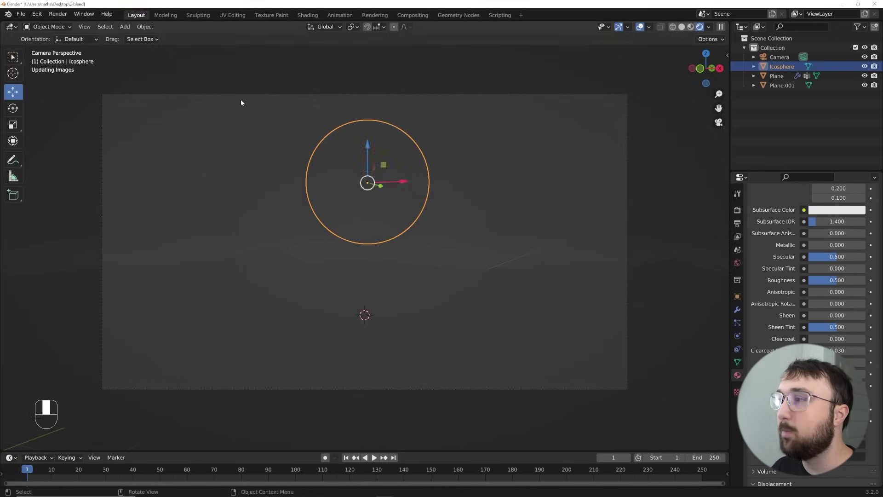
{"action": "left_click", "coordinate": [335, 194]}
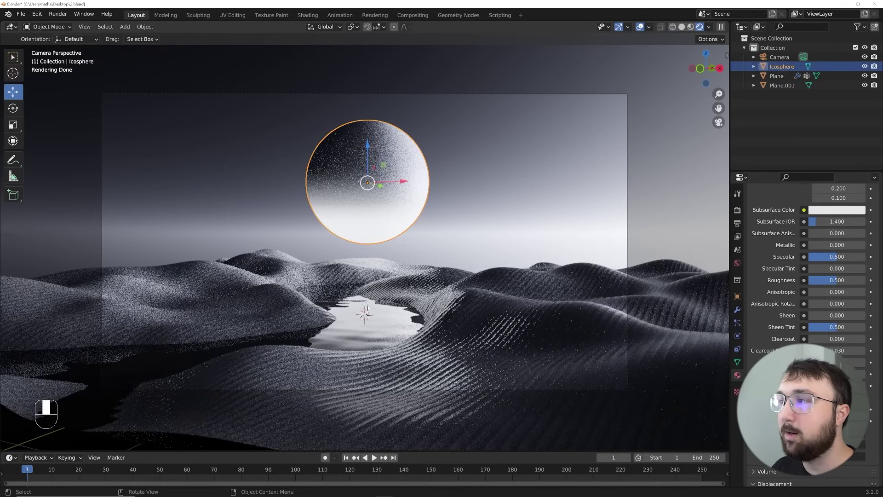
{"action": "left_click", "coordinate": [488, 179]}
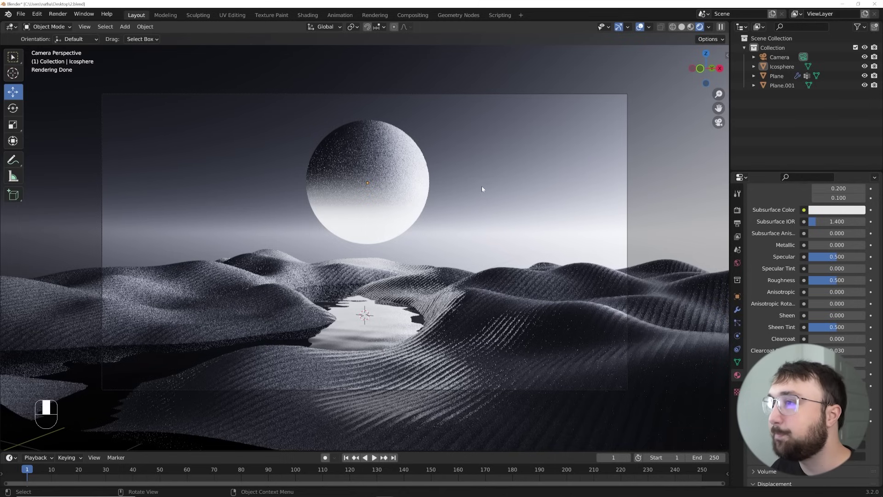
Enlarge the timeline area and extend the animation's end frame to 507
{"action": "left_click_drag", "start_coordinate": [433, 452], "coordinate": [433, 437]}
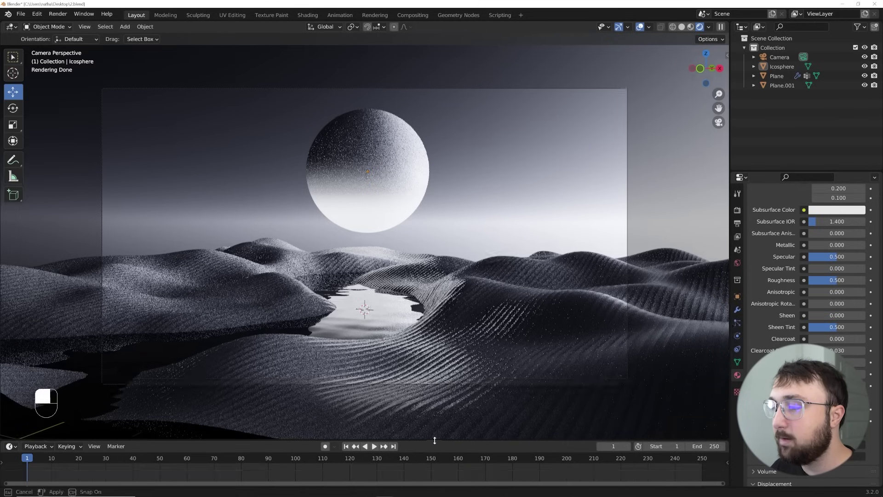
{"action": "scroll", "coordinate": [473, 460], "scroll_direction": "down", "scroll_amount": 3}
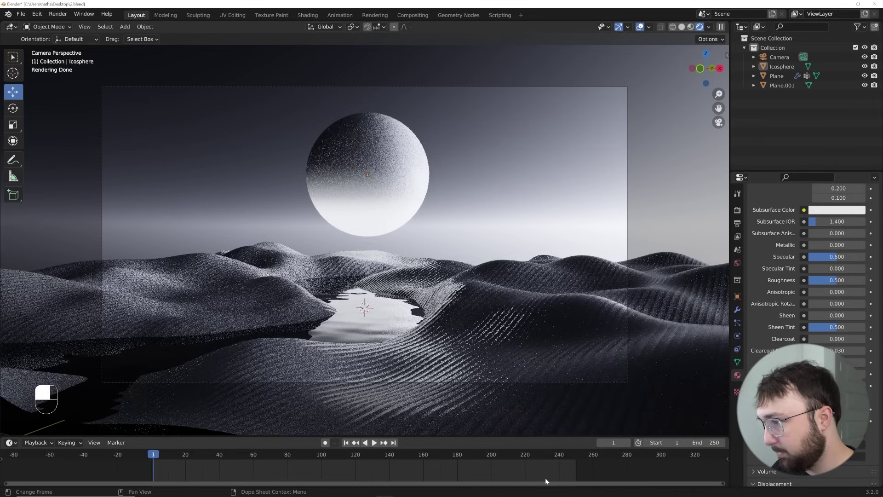
{"action": "scroll", "coordinate": [544, 477], "scroll_direction": "down", "scroll_amount": 5}
{"action": "middle_click_drag", "start_coordinate": [532, 475], "coordinate": [357, 467]}
{"action": "left_click_drag", "start_coordinate": [706, 443], "coordinate": [831, 442]}
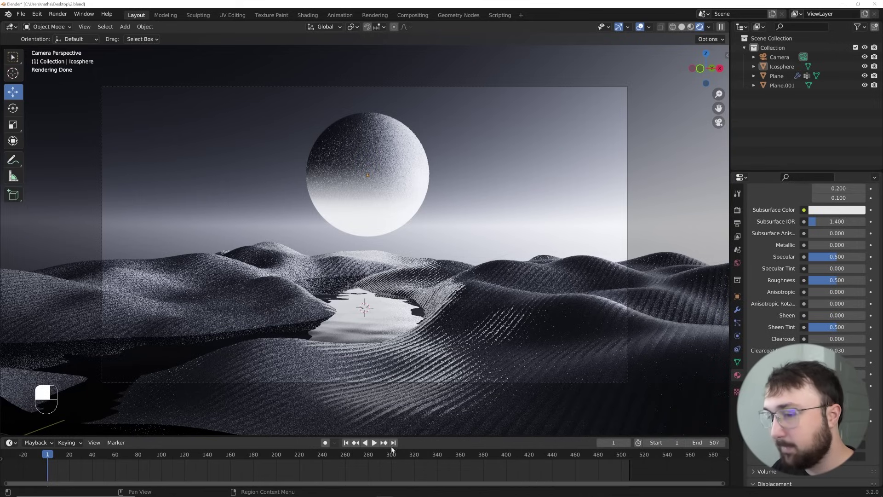
{"action": "middle_click_drag", "start_coordinate": [167, 462], "coordinate": [238, 462]}
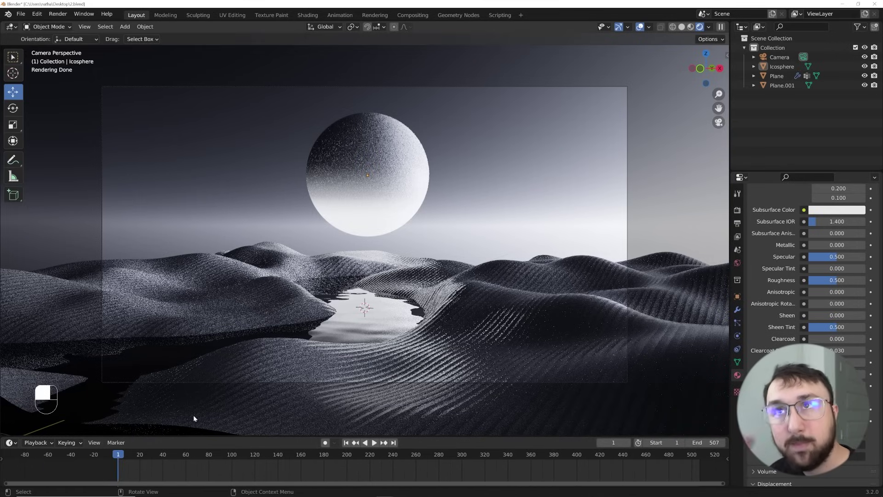
Check the default keyframe interpolation in the Animation preferences, then close the preferences
{"action": "left_click", "coordinate": [40, 15]}
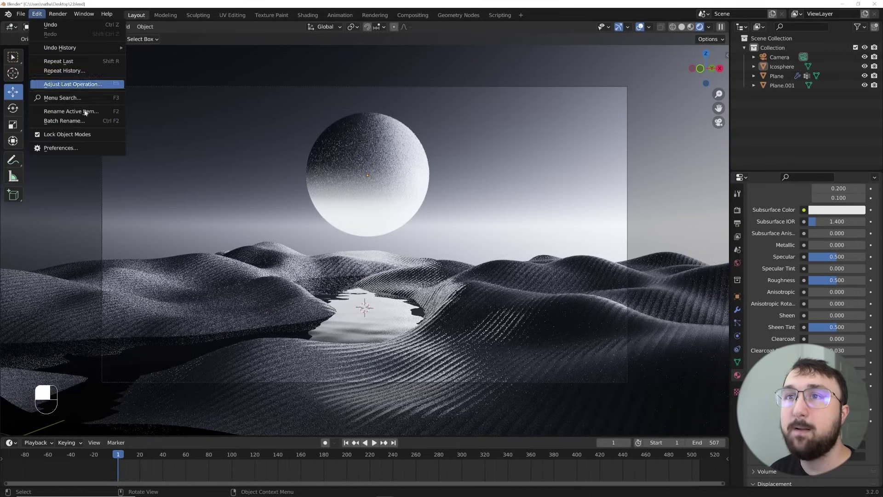
{"action": "left_click", "coordinate": [73, 149]}
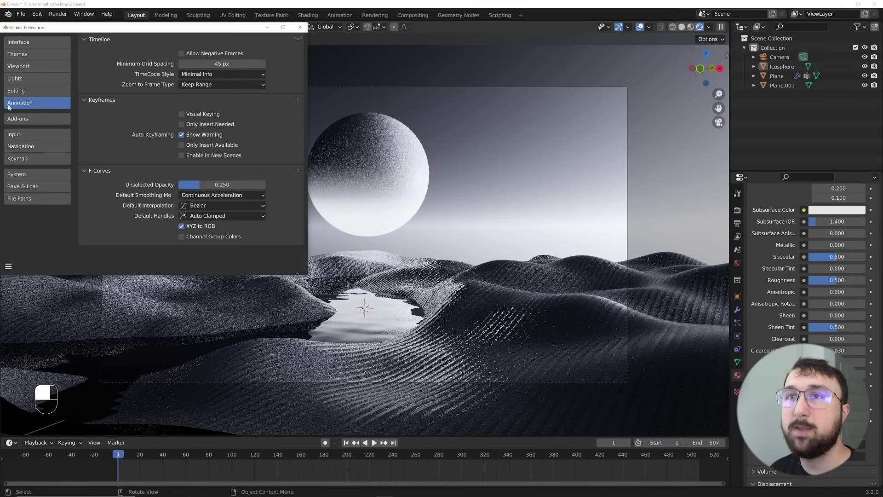
{"action": "left_click", "coordinate": [197, 206]}
{"action": "left_click", "coordinate": [196, 208]}
{"action": "left_click", "coordinate": [196, 207]}
{"action": "left_click", "coordinate": [121, 154]}
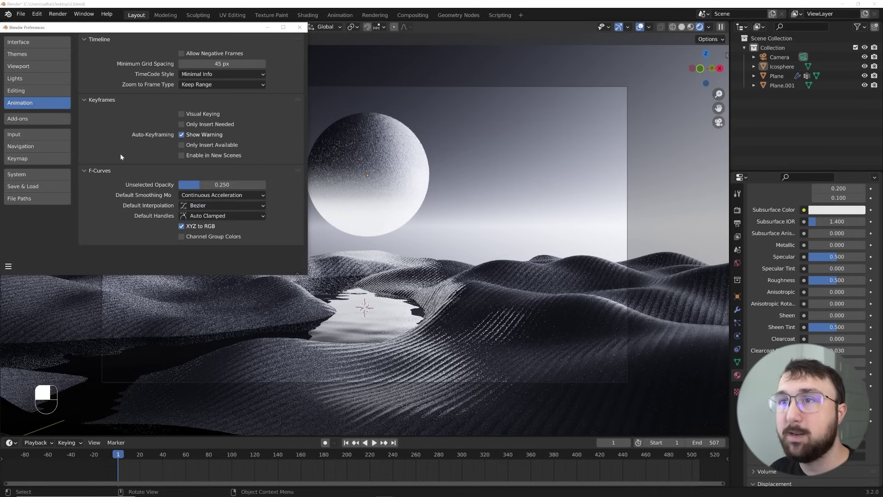
{"action": "left_click", "coordinate": [299, 27]}
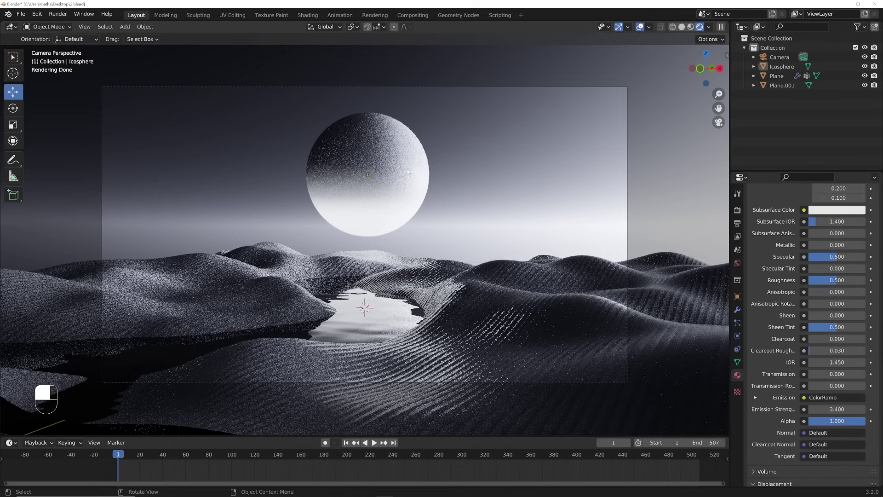
Set the floating sphere's Emission Strength to 0 and keyframe the world sky's Sun Elevation at -5.44° on frame 1
{"action": "left_click", "coordinate": [371, 183]}
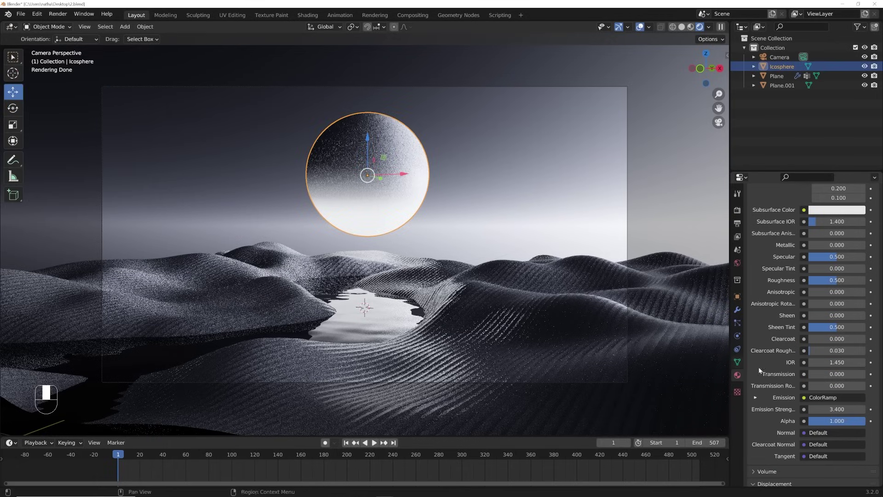
{"action": "left_click_drag", "start_coordinate": [836, 410], "coordinate": [810, 410]}
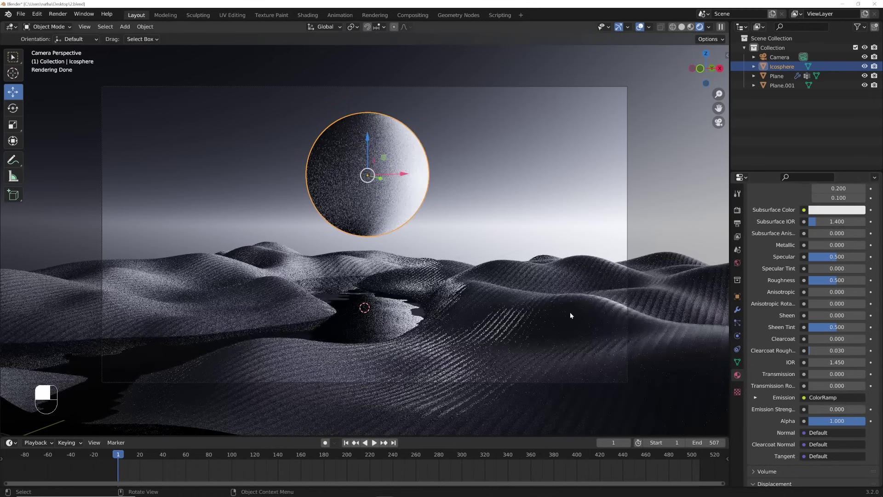
{"action": "left_click", "coordinate": [737, 263]}
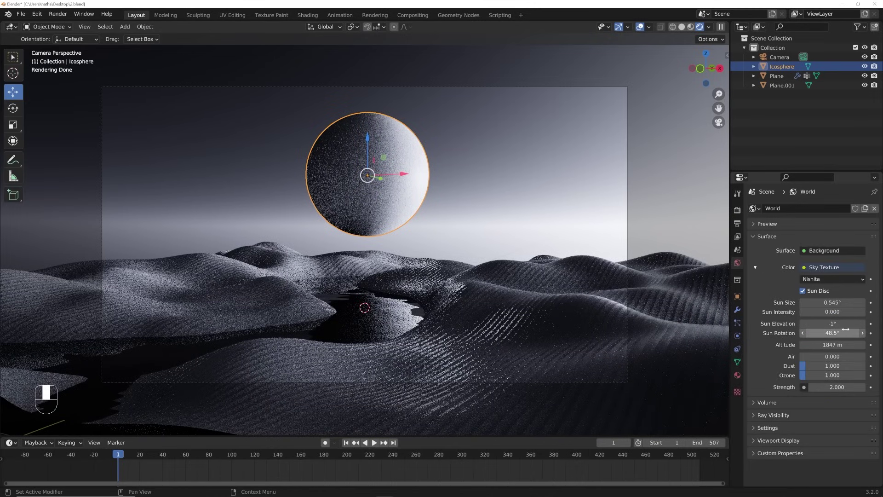
{"action": "left_click_drag", "start_coordinate": [844, 332], "coordinate": [828, 323]}
{"action": "key", "text": "ctrl+z"}
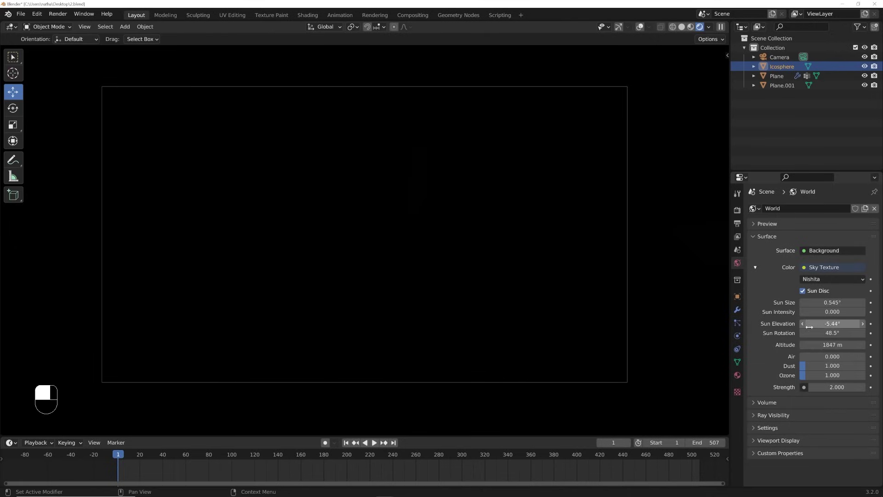
{"action": "left_click", "coordinate": [871, 323]}
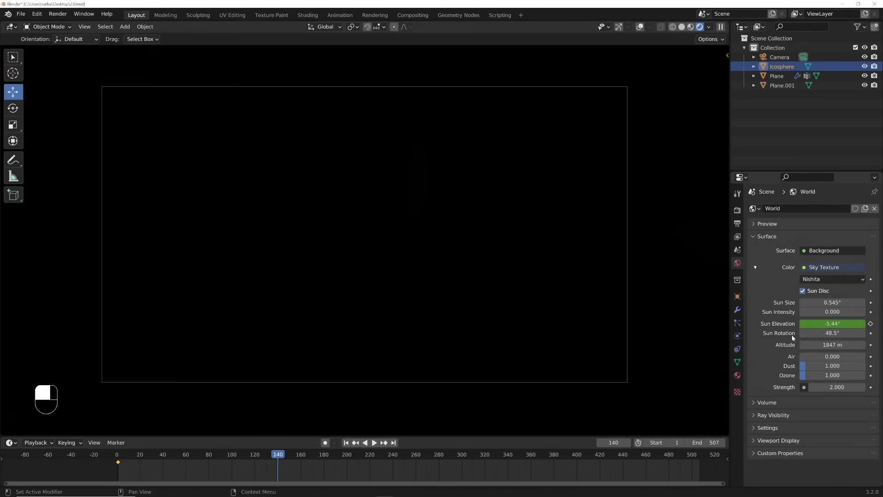
Set the sky's Sun Elevation to -1.25° on frame 140 and keyframe it
{"action": "mouse_move", "coordinate": [833, 323]}
{"action": "left_mouse_down", "text": "ctrl"}
{"action": "mouse_move", "coordinate": [872, 323]}
{"action": "mouse_move", "coordinate": [842, 324]}
{"action": "left_mouse_up", "text": "ctrl"}
{"action": "key", "text": "ctrl+z"}
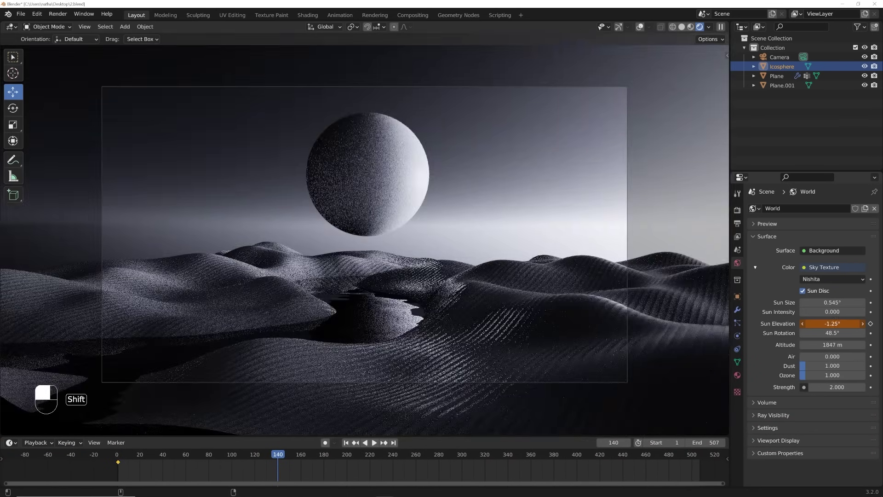
{"action": "left_click", "coordinate": [870, 324]}
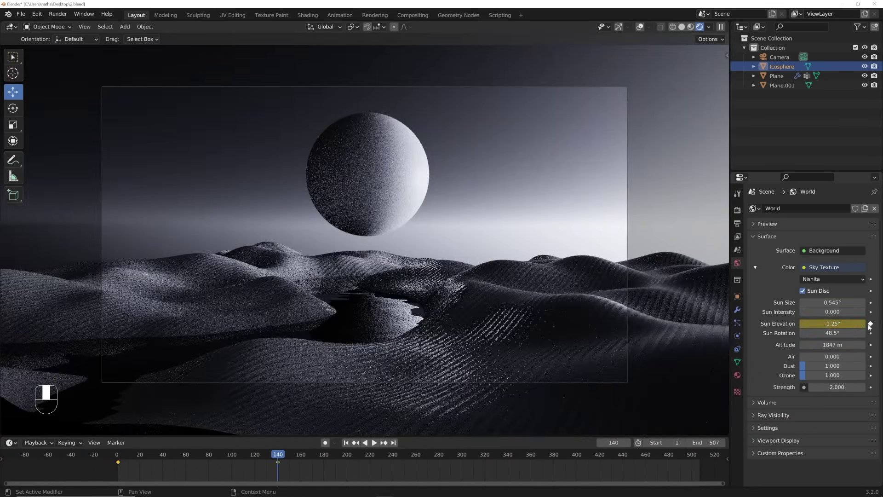
Play back the brightening sky from the start, move the second Sun Elevation keyframe to frame 120, and go to frame 111
{"action": "left_click", "coordinate": [346, 443]}
{"action": "key", "text": "space"}
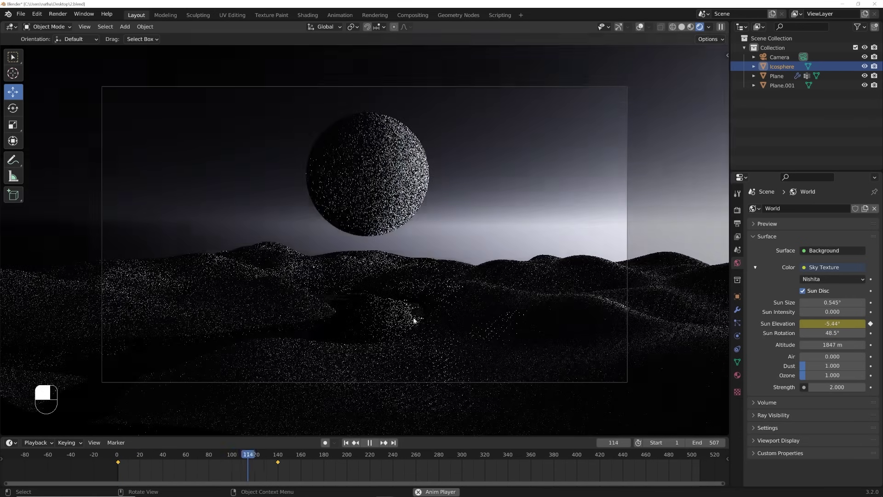
{"action": "key", "text": "space"}
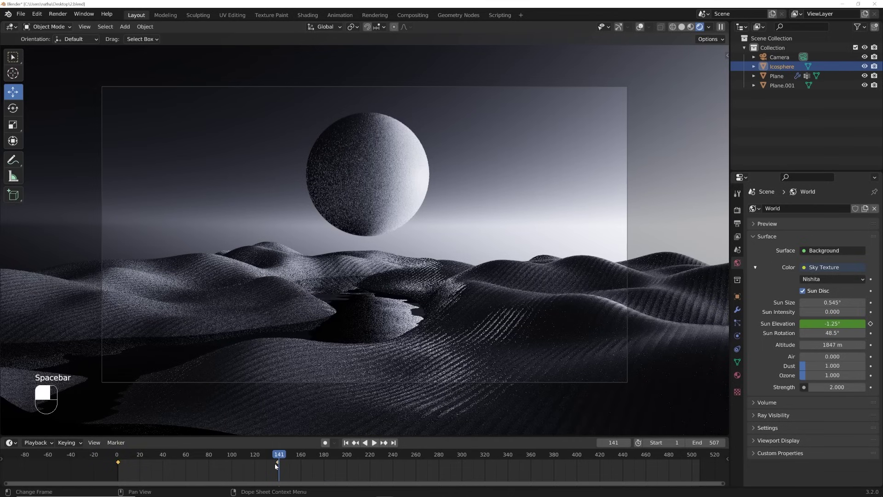
{"action": "left_click_drag", "start_coordinate": [278, 464], "coordinate": [244, 458]}
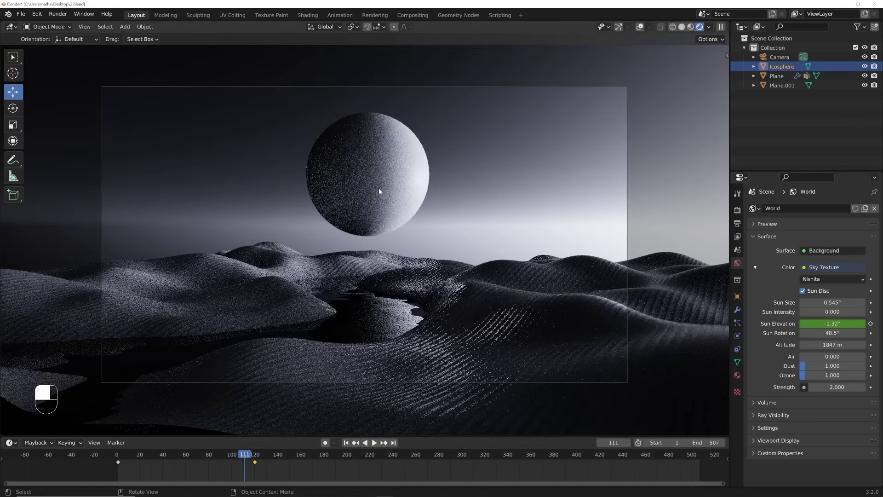
Show the viewport overlays and gizmos, lower the sphere below the dunes to Z -2.018 m, and keyframe its Z location on frame 111
{"action": "left_click", "coordinate": [639, 27]}
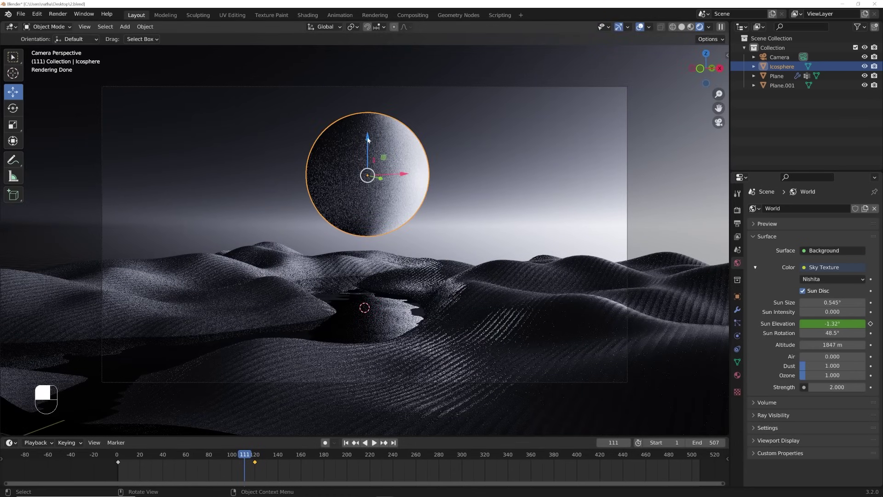
{"action": "left_click_drag", "start_coordinate": [368, 139], "coordinate": [366, 275]}
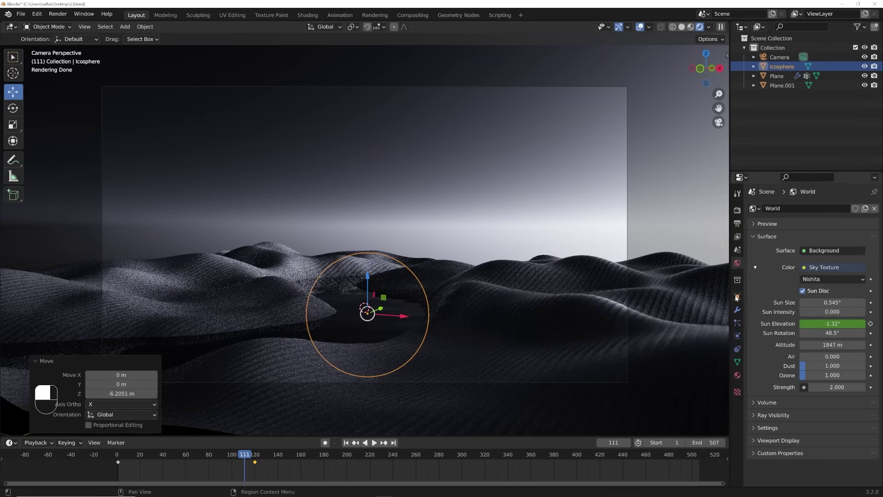
{"action": "left_click", "coordinate": [737, 298]}
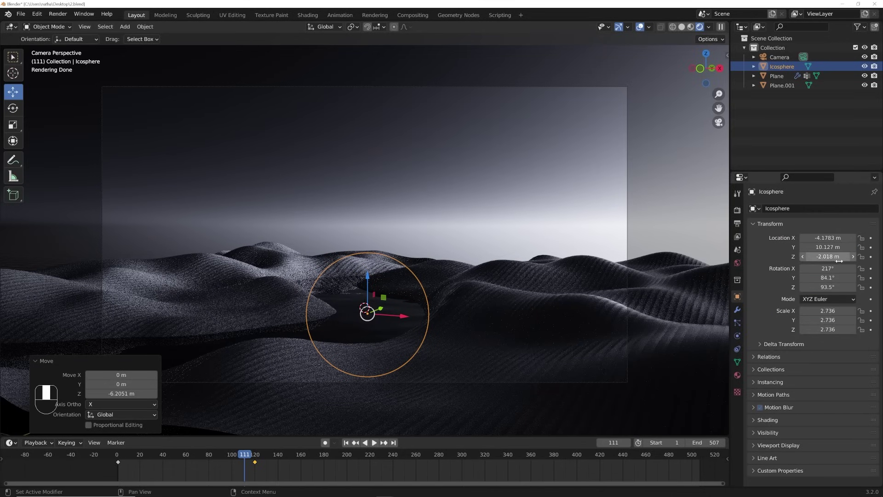
{"action": "left_click_drag", "start_coordinate": [836, 259], "coordinate": [874, 259]}
{"action": "key", "text": "ctrl+z"}
{"action": "left_click", "coordinate": [871, 257]}
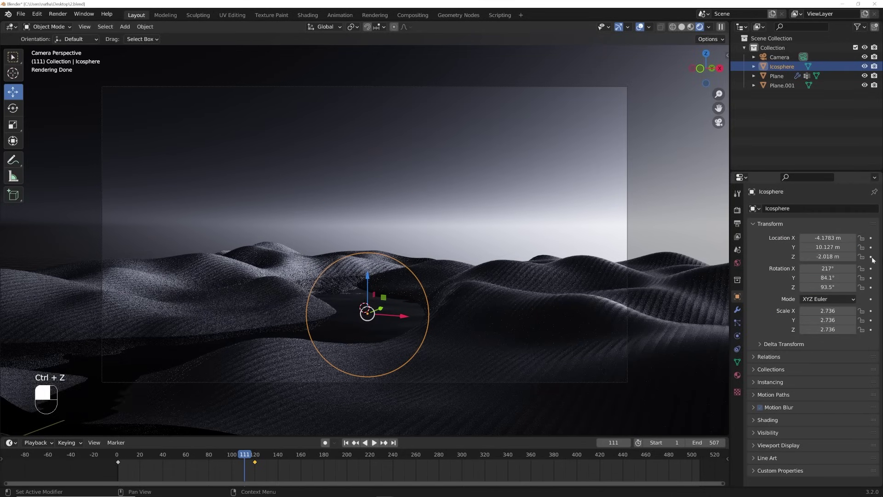
Raise the sphere to Z 4.252 m on frame 168 and keyframe its Z location
{"action": "key", "text": "space"}
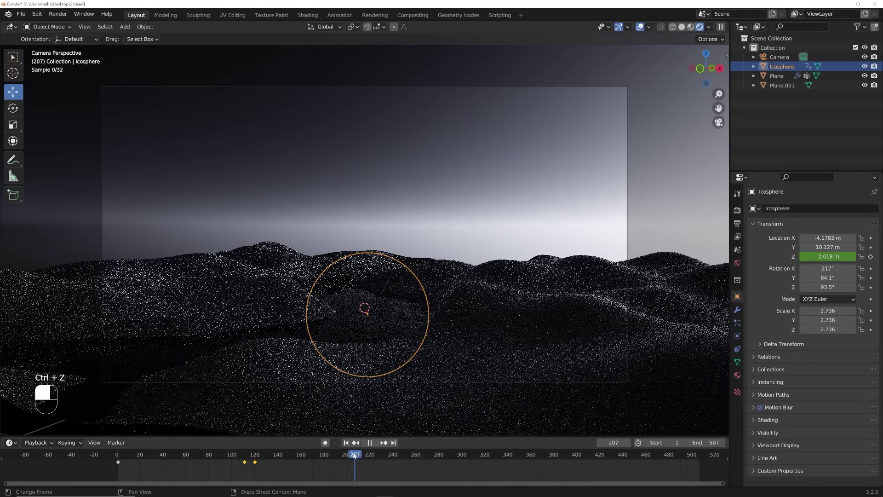
{"action": "left_click_drag", "start_coordinate": [321, 460], "coordinate": [310, 456]}
{"action": "key", "text": "space"}
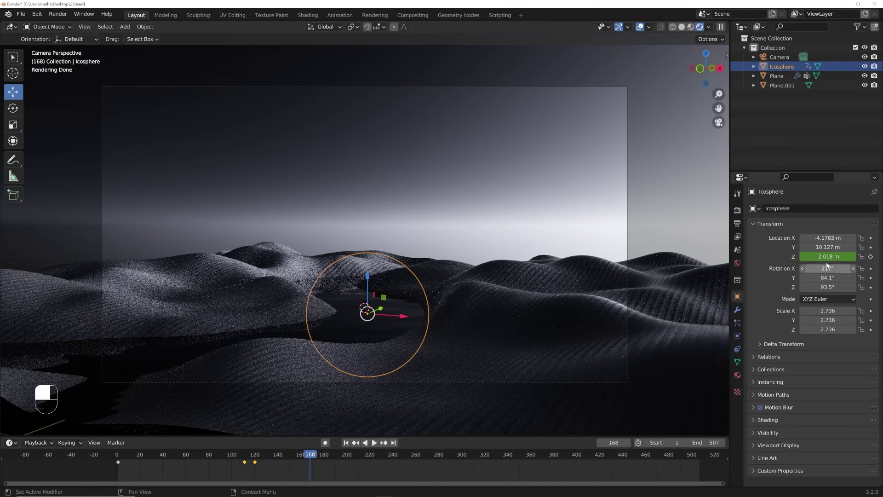
{"action": "left_click_drag", "start_coordinate": [828, 256], "coordinate": [865, 257]}
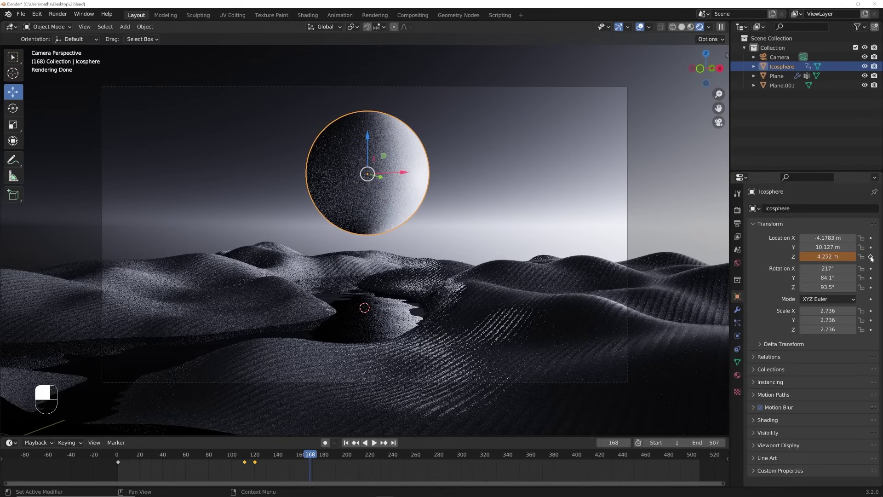
{"action": "left_click", "coordinate": [871, 256]}
Play back the timeline from before the sphere's first location keyframe to check its rise above the dunes
{"action": "left_click", "coordinate": [214, 464]}
{"action": "key", "text": "space"}
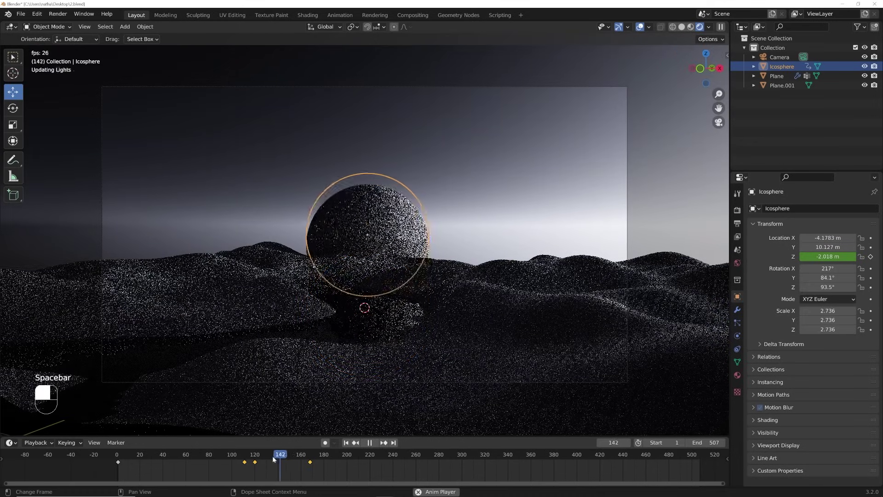
{"action": "key", "text": "space"}
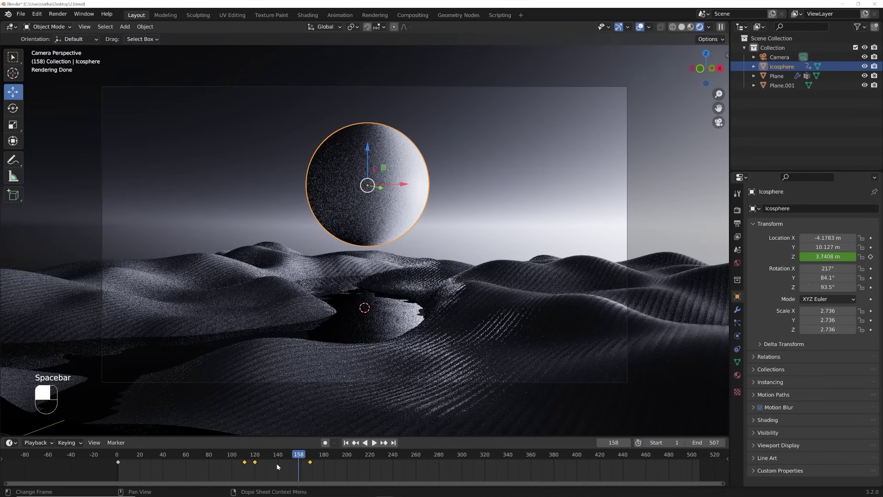
{"action": "key", "text": "space"}
{"action": "key", "text": "space"}
Keyframe the sphere material's Emission Strength at 0 on frame 163
{"action": "left_click_drag", "start_coordinate": [323, 460], "coordinate": [304, 466]}
{"action": "left_click", "coordinate": [738, 376]}
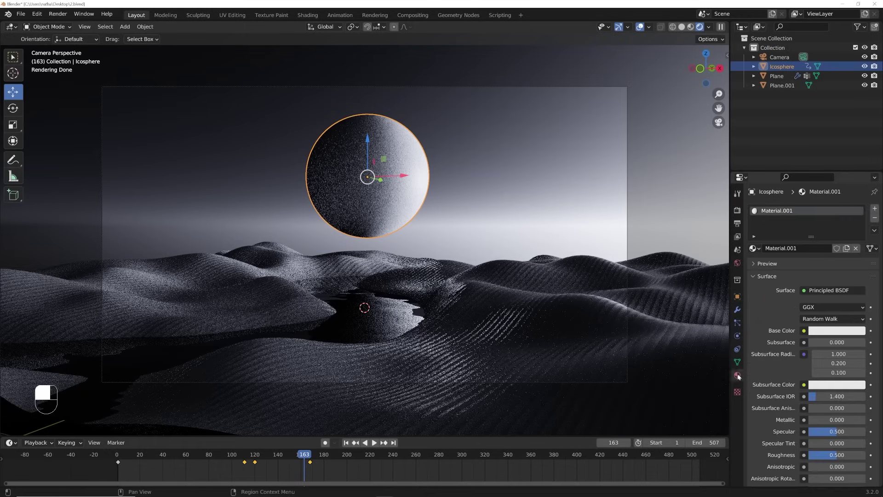
{"action": "scroll", "coordinate": [823, 400], "scroll_direction": "down", "scroll_amount": 8}
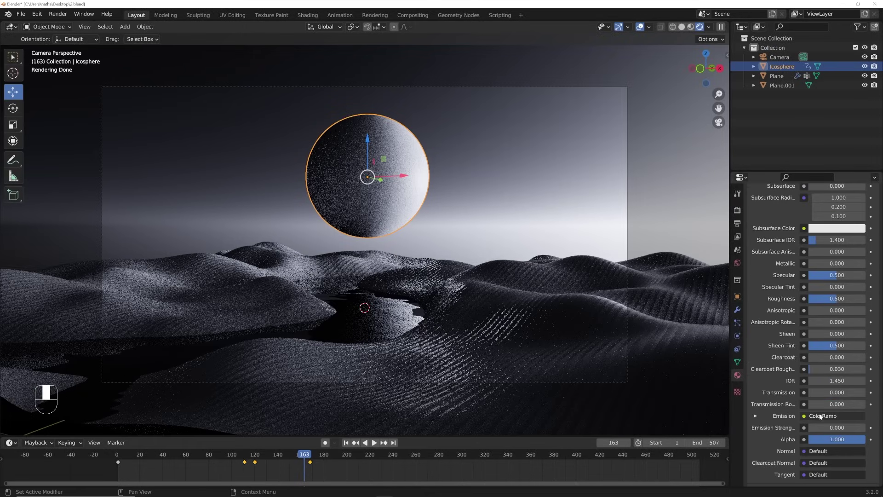
{"action": "left_click", "coordinate": [870, 427]}
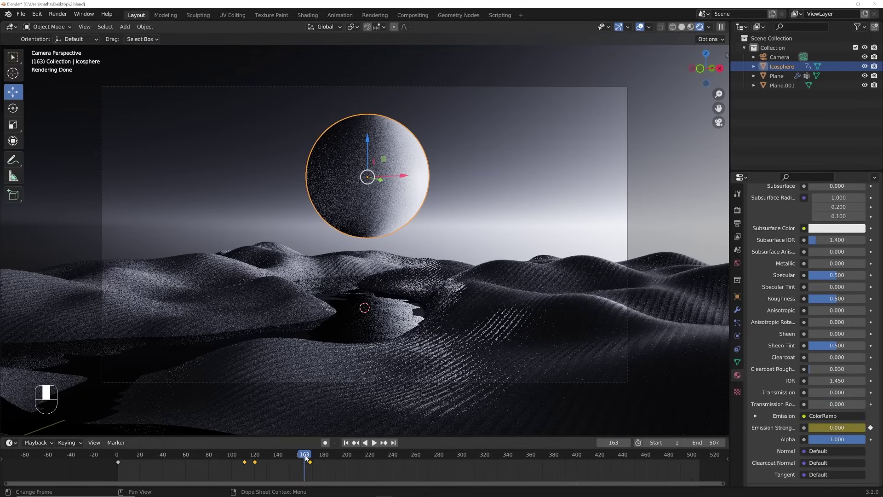
Set the sphere's Emission Strength to 3.270 on frame 200 and keyframe it
{"action": "key", "text": "space"}
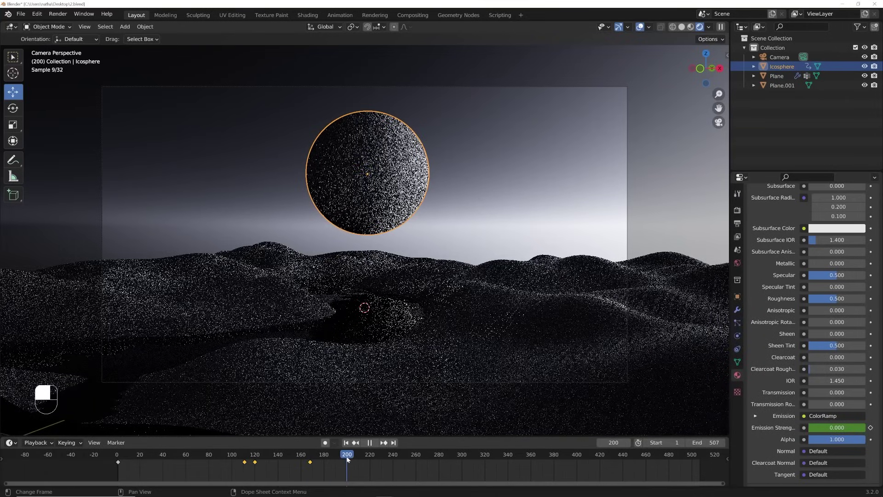
{"action": "key", "text": "space"}
{"action": "left_click_drag", "start_coordinate": [833, 427], "coordinate": [860, 428], "text": "shift"}
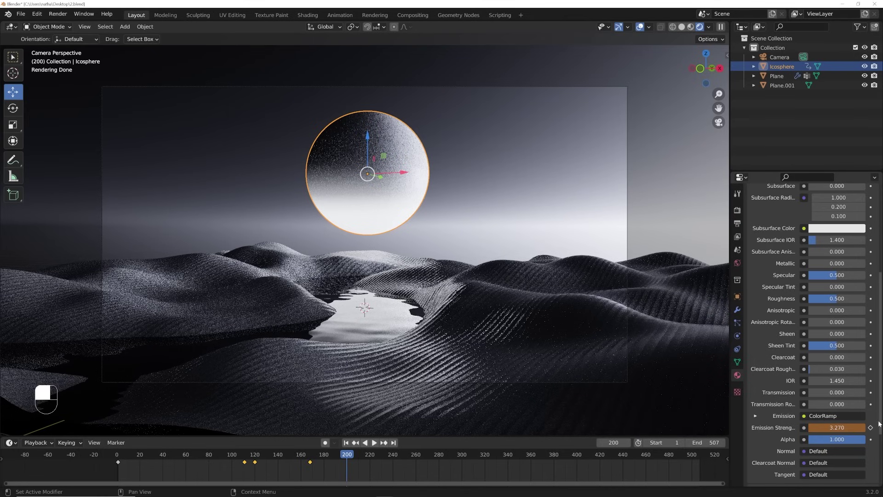
{"action": "key", "text": "i"}
Play back the sphere's rise and glow up to about frame 206 to check the timing of both animations
{"action": "left_click_drag", "start_coordinate": [331, 458], "coordinate": [271, 460]}
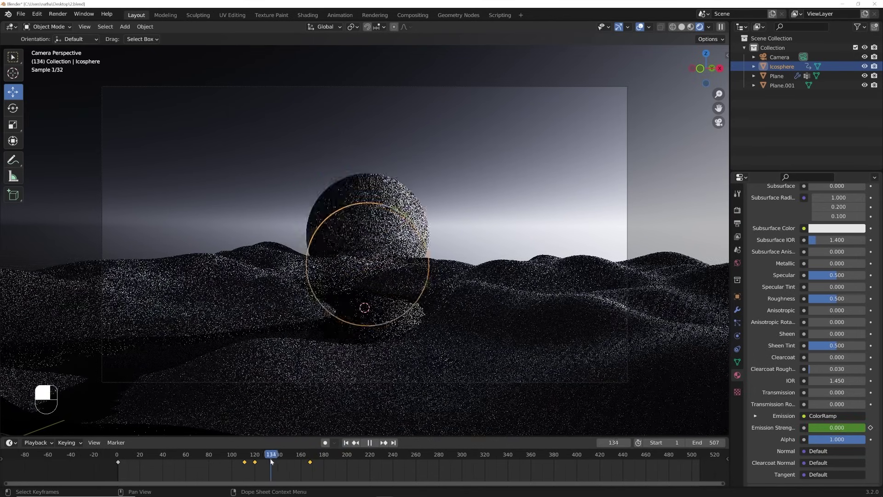
{"action": "key", "text": "space"}
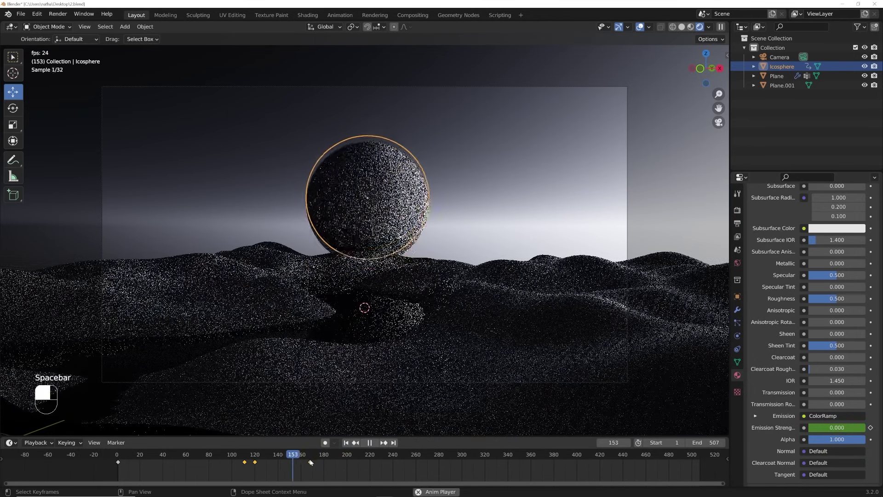
{"action": "key", "text": "space"}
{"action": "left_click", "coordinate": [339, 459]}
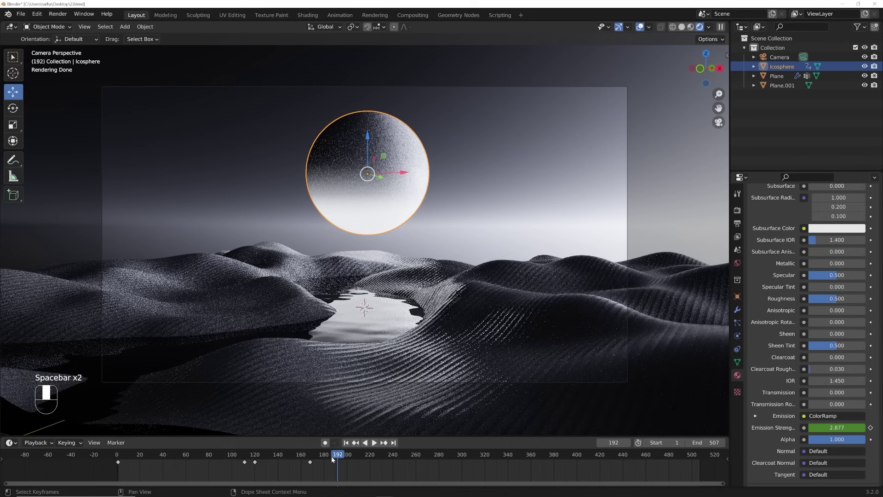
{"action": "left_click_drag", "start_coordinate": [333, 459], "coordinate": [296, 463]}
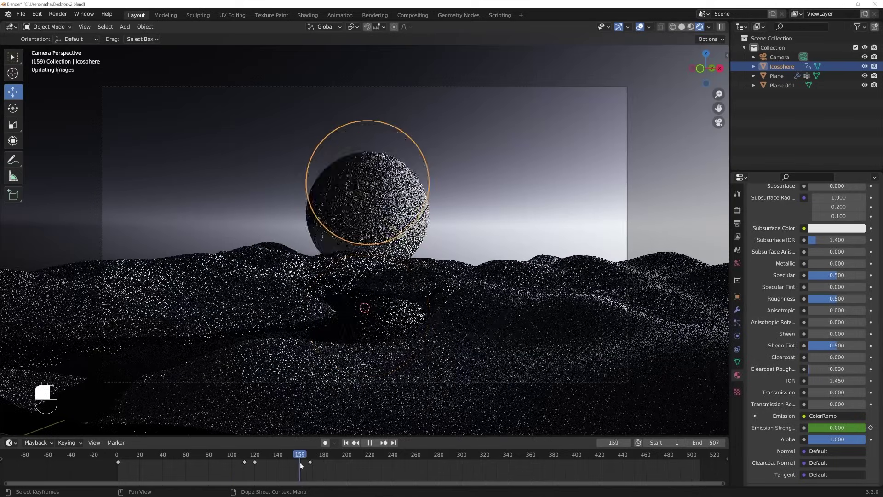
{"action": "key", "text": "space"}
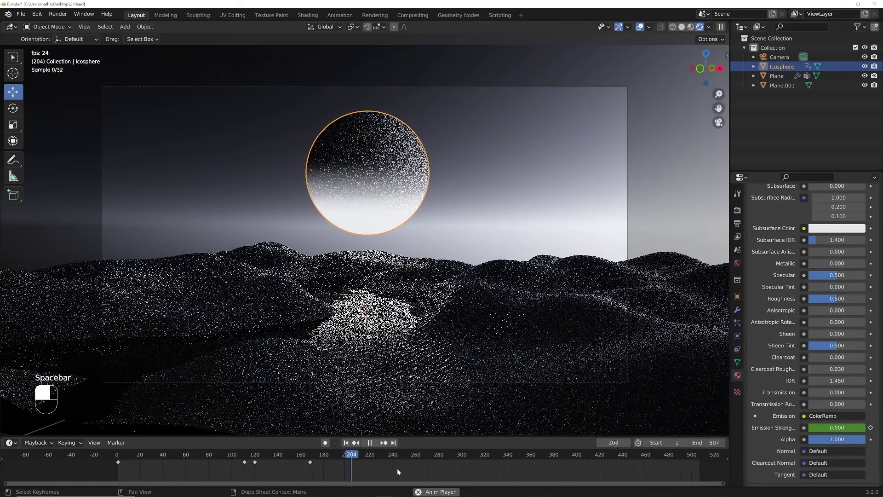
{"action": "key", "text": "space"}
Keyframe the sky's Sun Elevation at -1.25° on frame 206 and -5.75° on frame 336, hiding the viewport overlays and gizmos
{"action": "left_click", "coordinate": [738, 263]}
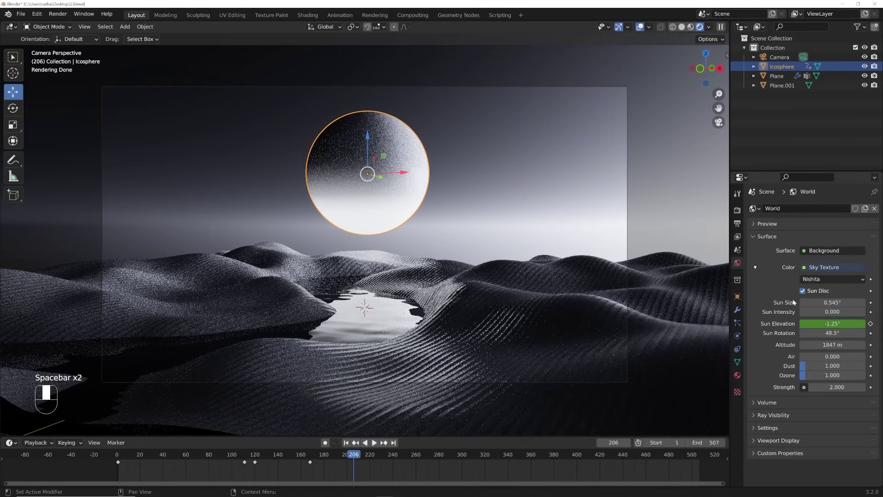
{"action": "left_click", "coordinate": [871, 324]}
{"action": "left_click_drag", "start_coordinate": [358, 460], "coordinate": [503, 461]}
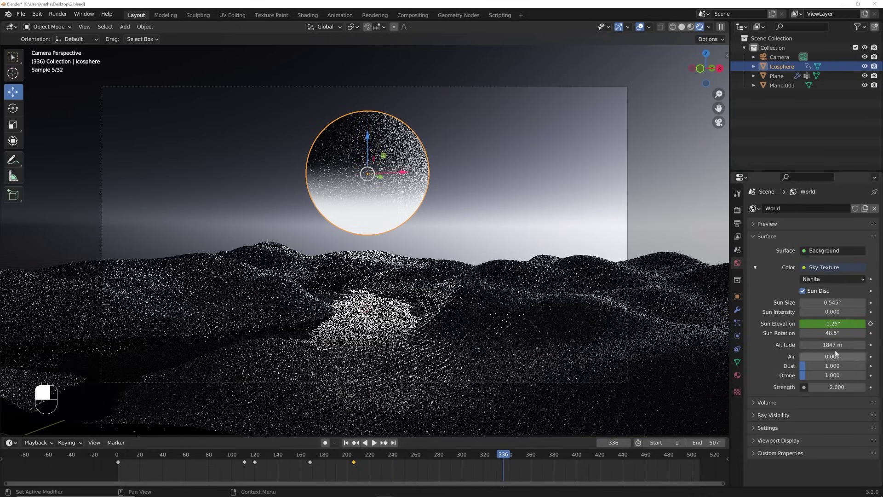
{"action": "left_click_drag", "start_coordinate": [833, 323], "coordinate": [789, 323]}
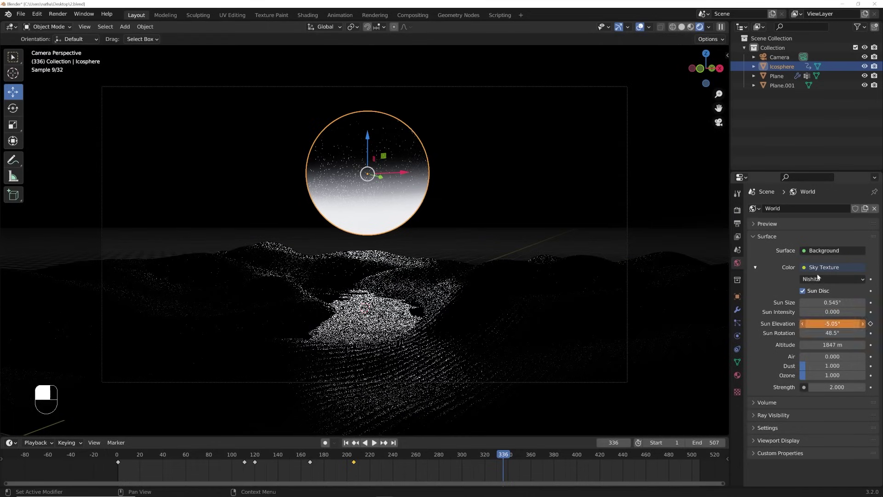
{"action": "left_click", "coordinate": [639, 27]}
{"action": "left_click", "coordinate": [618, 26]}
{"action": "mouse_move", "coordinate": [821, 323]}
{"action": "left_mouse_down"}
{"action": "mouse_move", "coordinate": [865, 324]}
{"action": "mouse_move", "coordinate": [794, 323]}
{"action": "mouse_move", "coordinate": [832, 323]}
{"action": "left_mouse_up"}
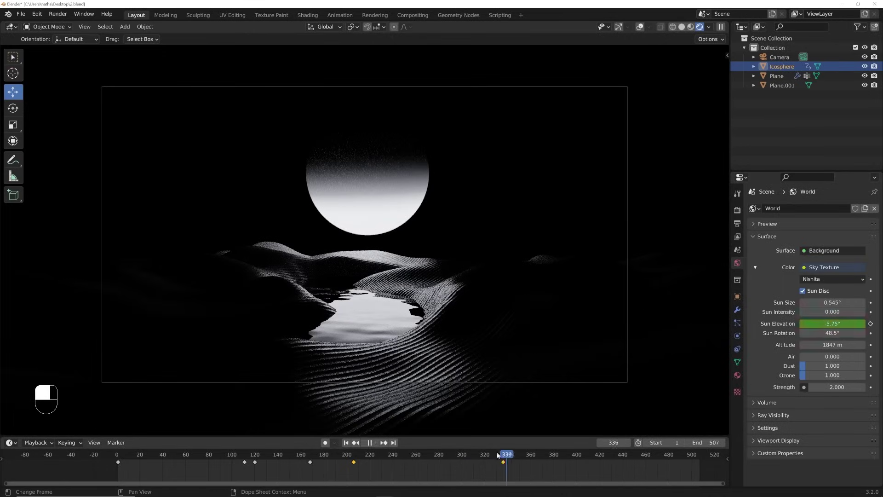
Play back the sky's fade to darkness from about frame 200 and scrub to frame 267 to examine it
{"action": "left_click", "coordinate": [339, 457]}
{"action": "key", "text": "space"}
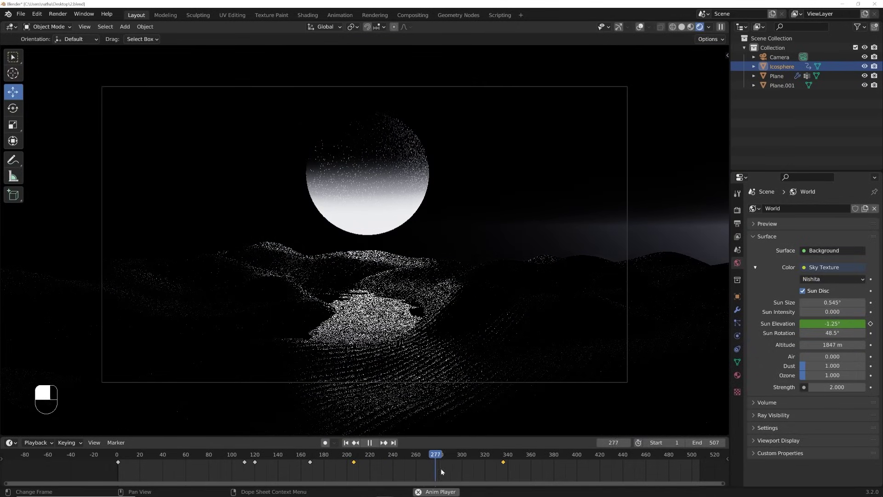
{"action": "key", "text": "space"}
{"action": "left_click_drag", "start_coordinate": [441, 469], "coordinate": [425, 455]}
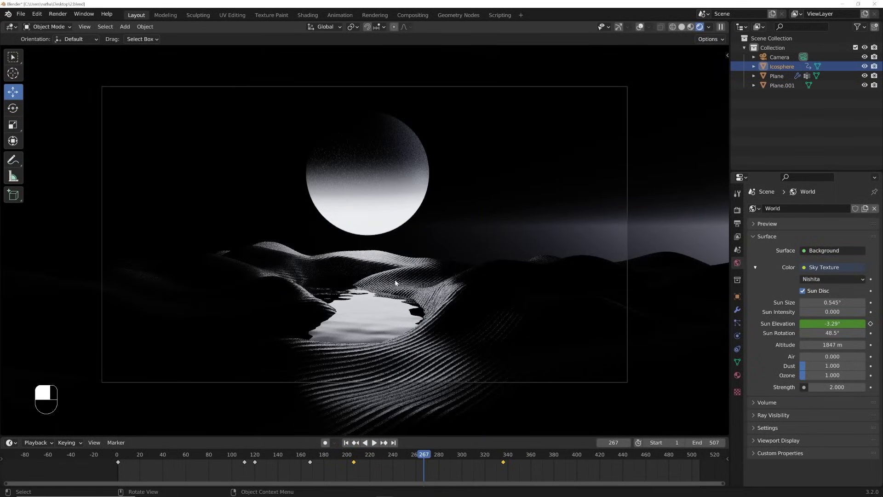
Set the sphere's Emission Strength to 0 on frame 341 and keyframe it
{"action": "mouse_move", "coordinate": [429, 457]}
{"action": "left_mouse_down"}
{"action": "mouse_move", "coordinate": [354, 460]}
{"action": "mouse_move", "coordinate": [433, 467]}
{"action": "left_mouse_up"}
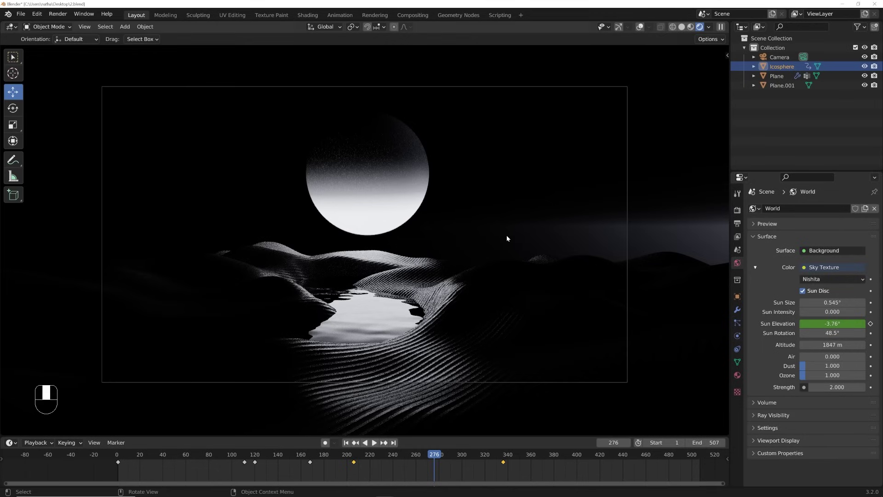
{"action": "left_click", "coordinate": [737, 375]}
{"action": "scroll", "coordinate": [851, 411], "scroll_direction": "down", "scroll_amount": 10}
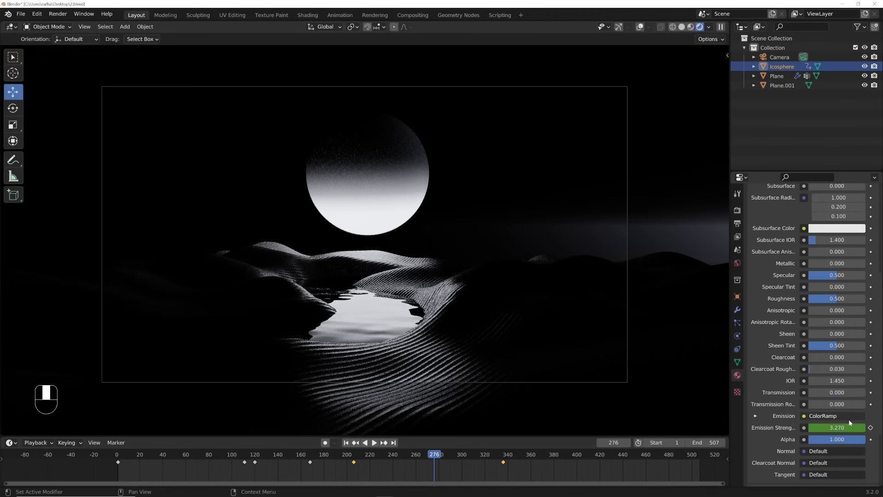
{"action": "key", "text": "space"}
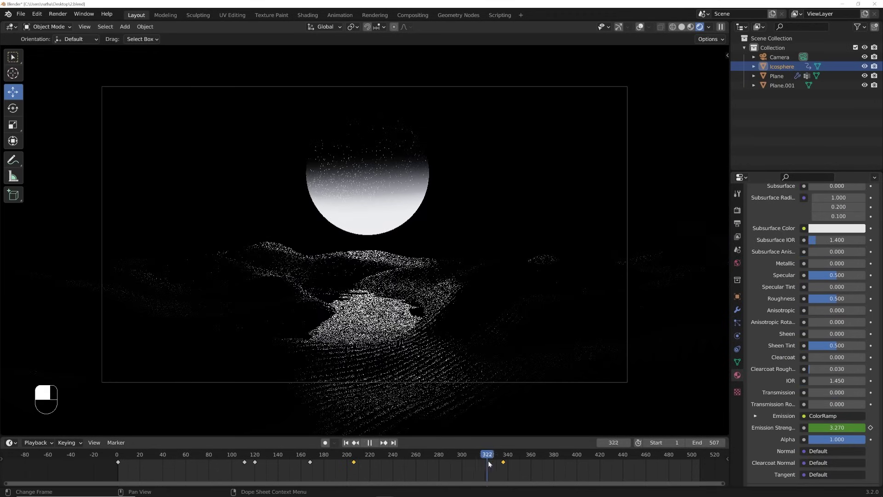
{"action": "left_click_drag", "start_coordinate": [501, 464], "coordinate": [509, 461]}
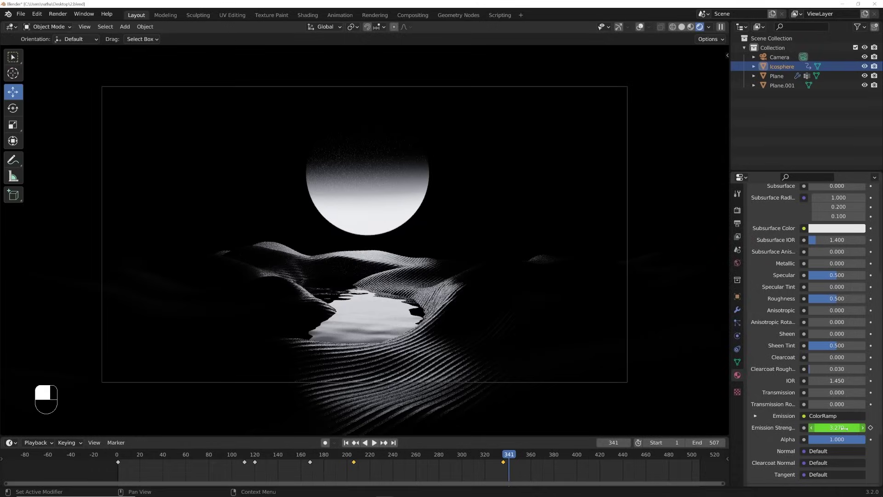
{"action": "type", "text": "0"}
{"action": "key", "text": "Return"}
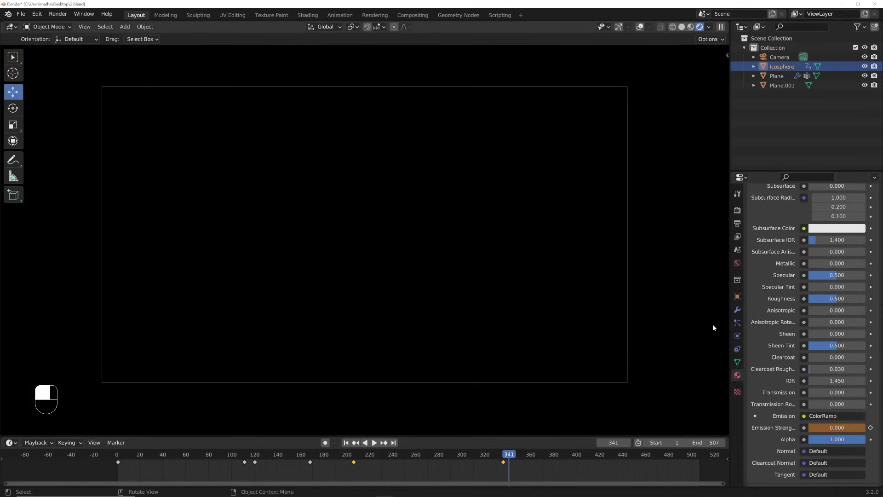
{"action": "left_click", "coordinate": [870, 427]}
Play back the sphere's fade-out up to frame 355 and set the scene's end frame to 355
{"action": "left_click_drag", "start_coordinate": [515, 458], "coordinate": [437, 458]}
{"action": "key", "text": "space"}
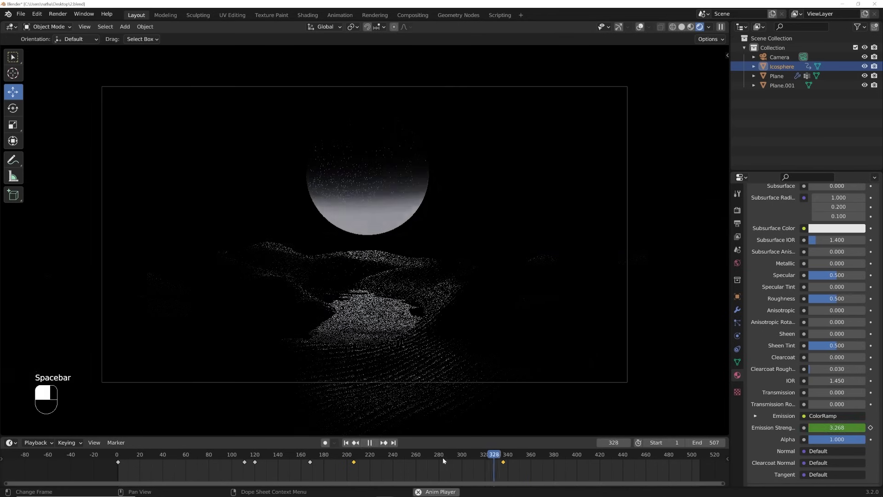
{"action": "key", "text": "space"}
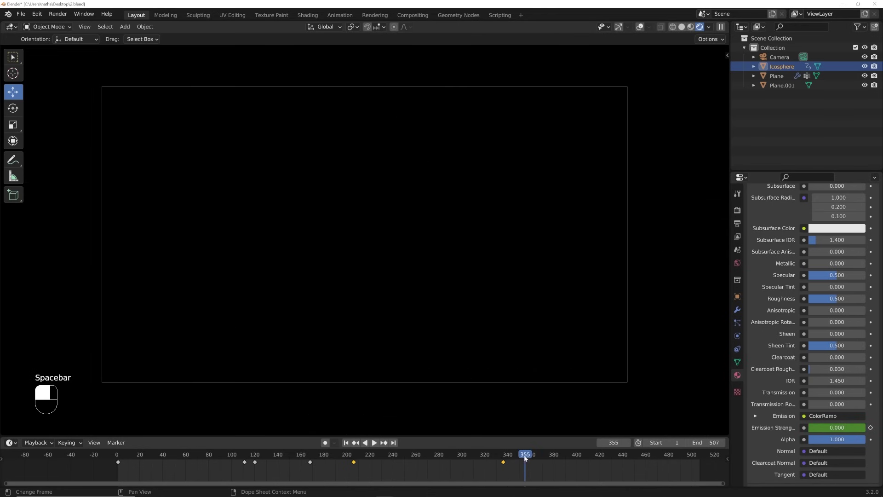
{"action": "left_click", "coordinate": [704, 443]}
{"action": "type", "text": "355"}
{"action": "key", "text": "Return"}
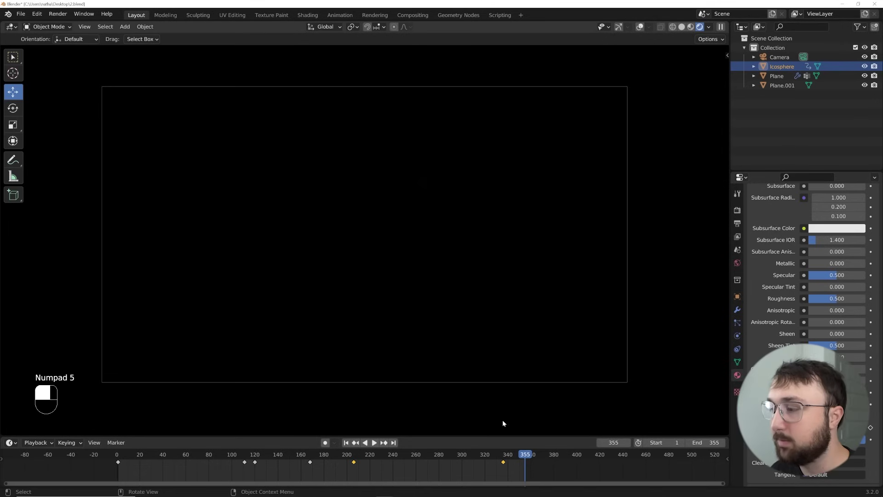
Select the water plane and open its material in the Shading workspace with the viewport in Material Preview
{"action": "left_click_drag", "start_coordinate": [524, 455], "coordinate": [329, 476]}
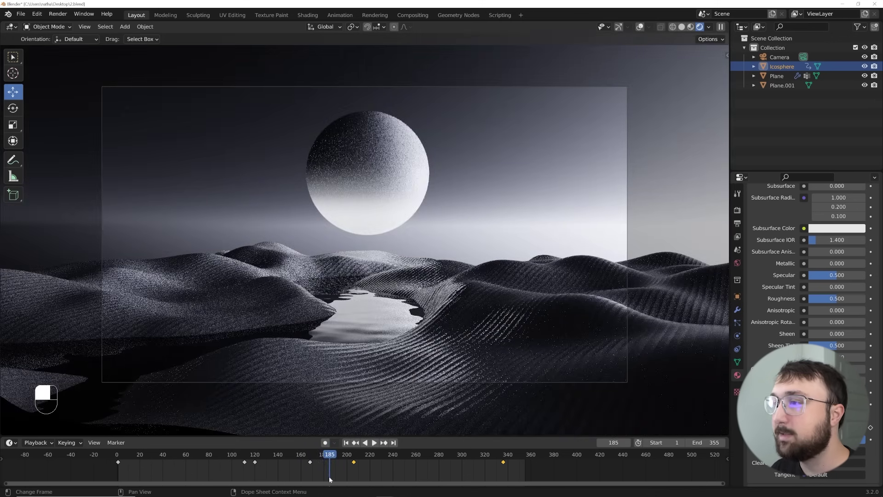
{"action": "left_click", "coordinate": [373, 318]}
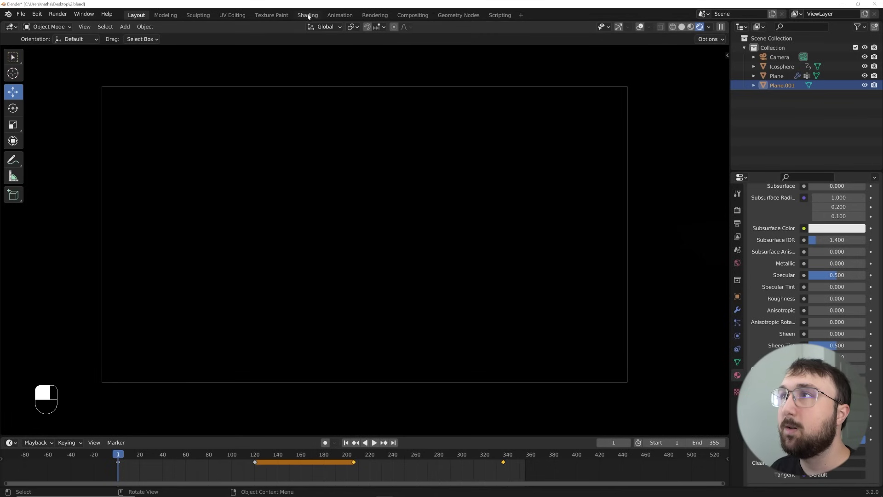
{"action": "left_click", "coordinate": [307, 15]}
{"action": "left_click", "coordinate": [704, 27]}
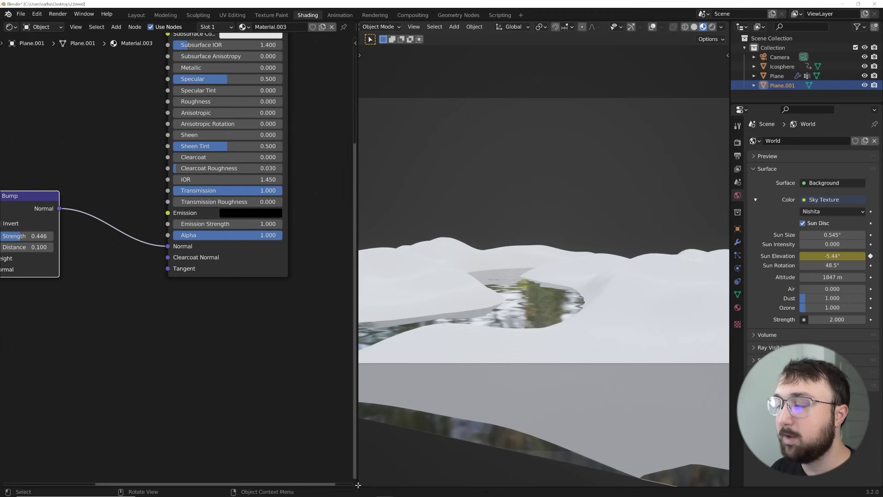
Split off a strip of the 3D viewport and turn it into a Timeline showing frames up to 355
{"action": "left_click_drag", "start_coordinate": [364, 467], "coordinate": [368, 418]}
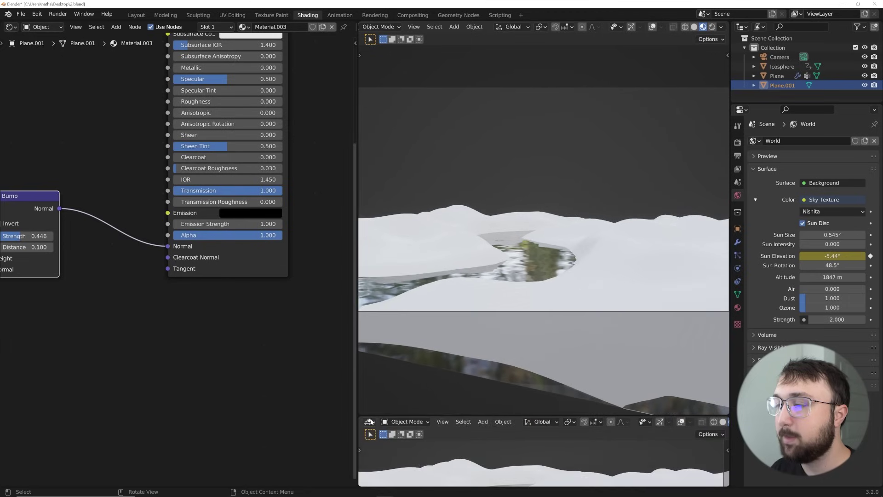
{"action": "left_click", "coordinate": [395, 420]}
{"action": "left_click", "coordinate": [369, 422]}
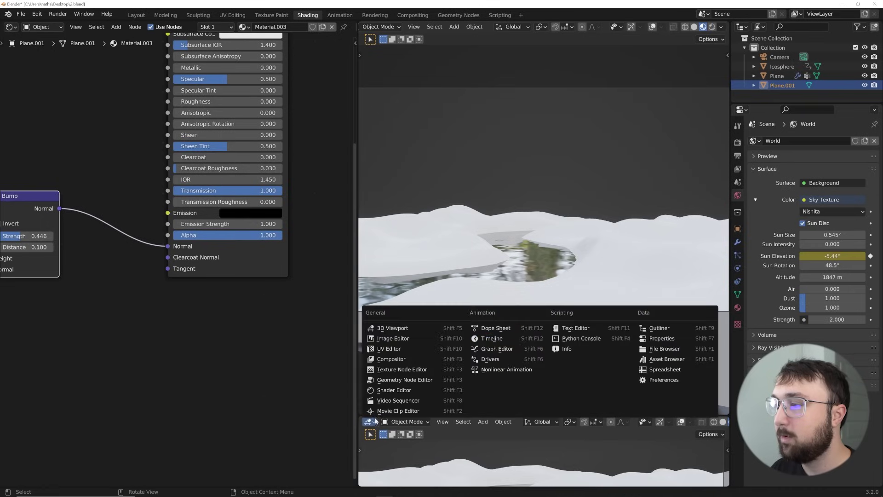
{"action": "left_click", "coordinate": [502, 341]}
{"action": "scroll", "coordinate": [566, 453], "scroll_direction": "down", "scroll_amount": 5}
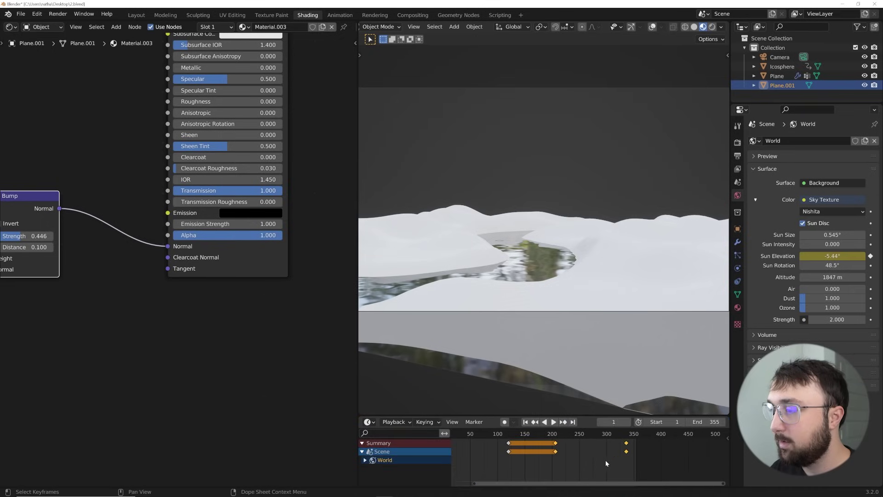
{"action": "middle_click_drag", "start_coordinate": [620, 456], "coordinate": [619, 465]}
Set the water's Noise Texture W to 2.270 on frame 355 and keyframe it
{"action": "middle_click_drag", "start_coordinate": [37, 237], "coordinate": [216, 273]}
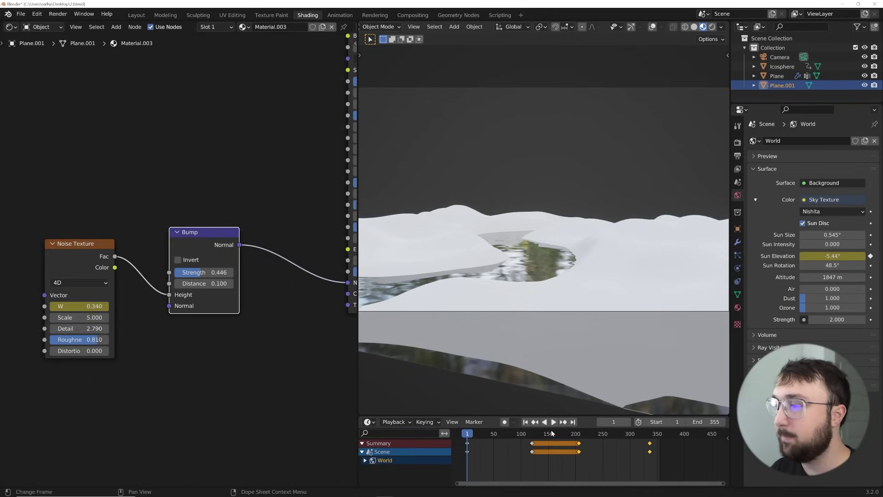
{"action": "left_click", "coordinate": [573, 423]}
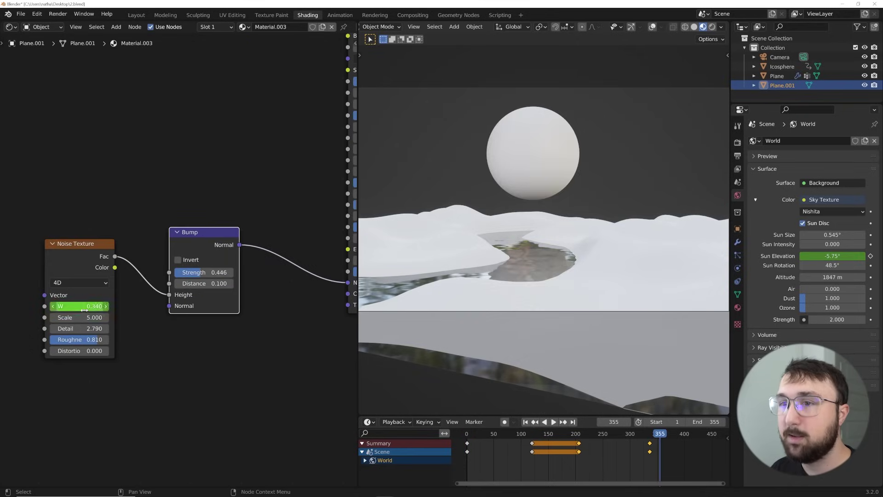
{"action": "mouse_move", "coordinate": [79, 306]}
{"action": "left_mouse_down"}
{"action": "mouse_move", "coordinate": [124, 307]}
{"action": "mouse_move", "coordinate": [88, 310]}
{"action": "left_mouse_up"}
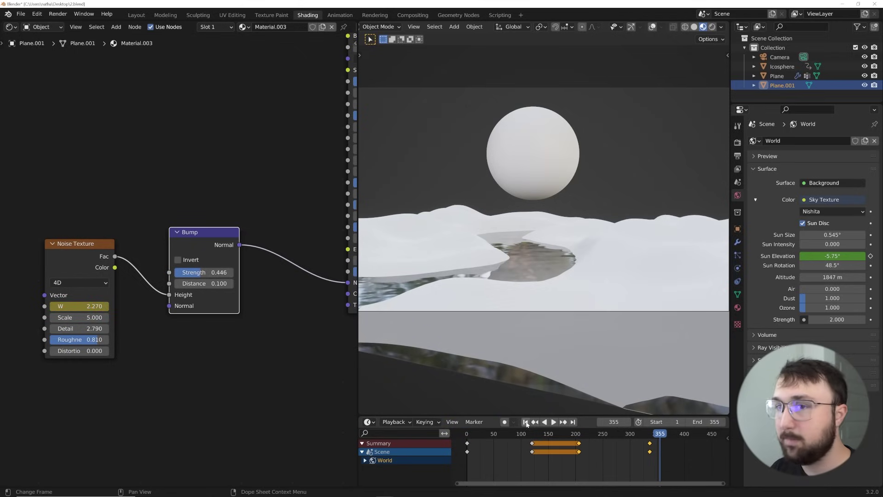
{"action": "left_click", "coordinate": [84, 260]}
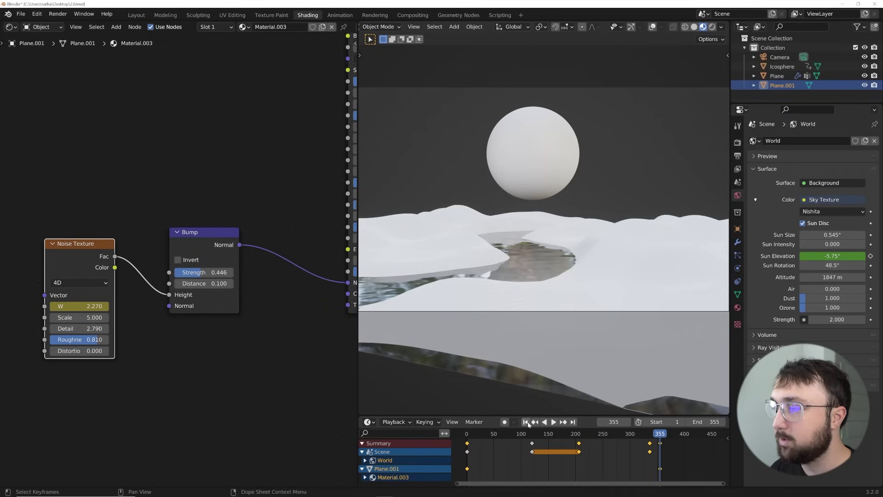
Play back the water ripples from frame 1 to check their motion, and undo the last two actions
{"action": "left_click", "coordinate": [525, 421]}
{"action": "left_click", "coordinate": [554, 422]}
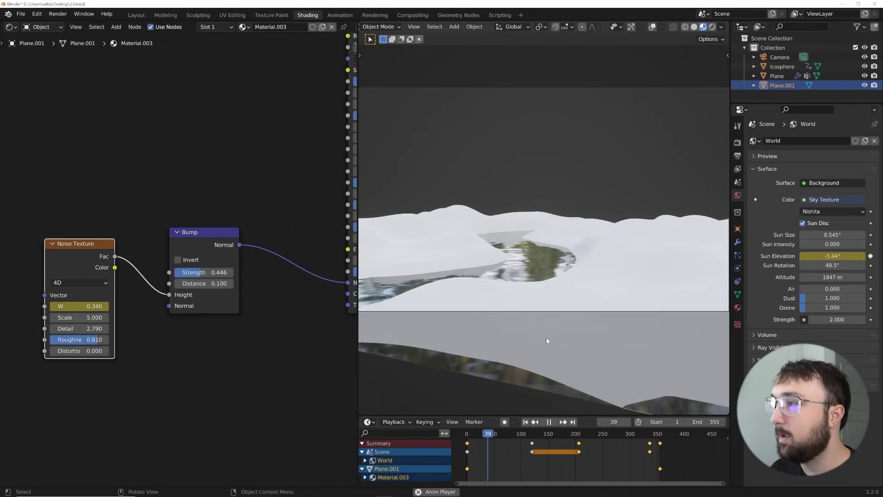
{"action": "key", "text": "space"}
{"action": "key", "text": "ctrl+z"}
{"action": "key", "text": "ctrl+z"}
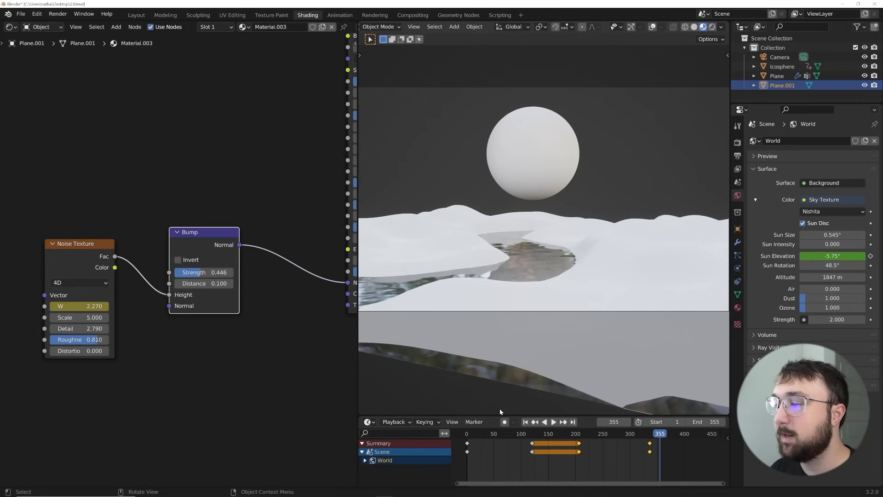
Clear the keyframes on the Noise Texture's W and set the Default Interpolation preference for keyframes to Linear
{"action": "right_click", "coordinate": [74, 306]}
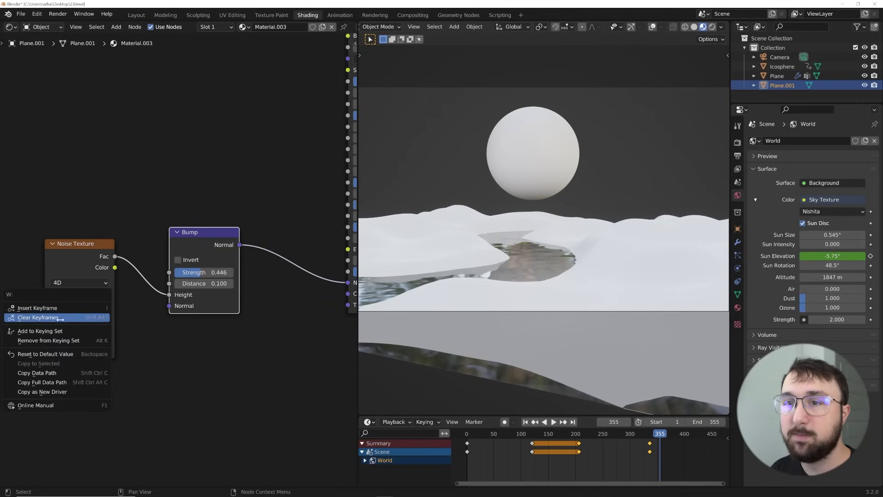
{"action": "left_click", "coordinate": [63, 320]}
{"action": "left_click", "coordinate": [33, 16]}
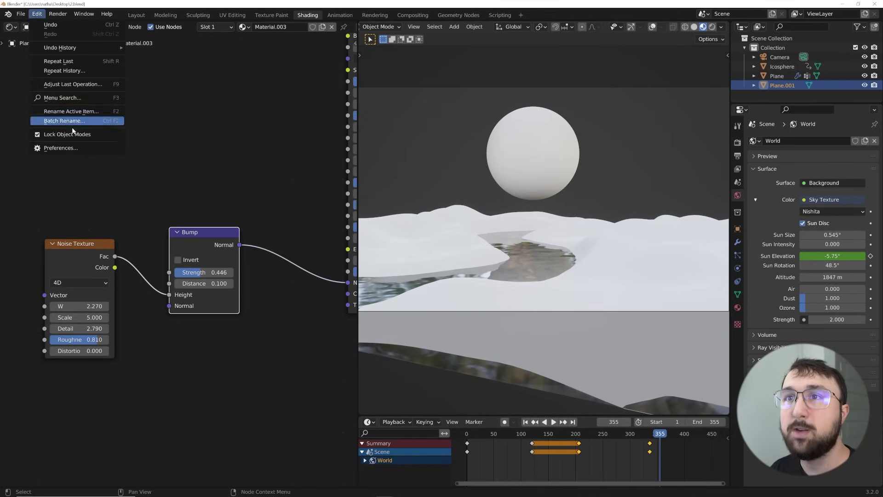
{"action": "left_click", "coordinate": [76, 149]}
{"action": "left_click", "coordinate": [205, 201]}
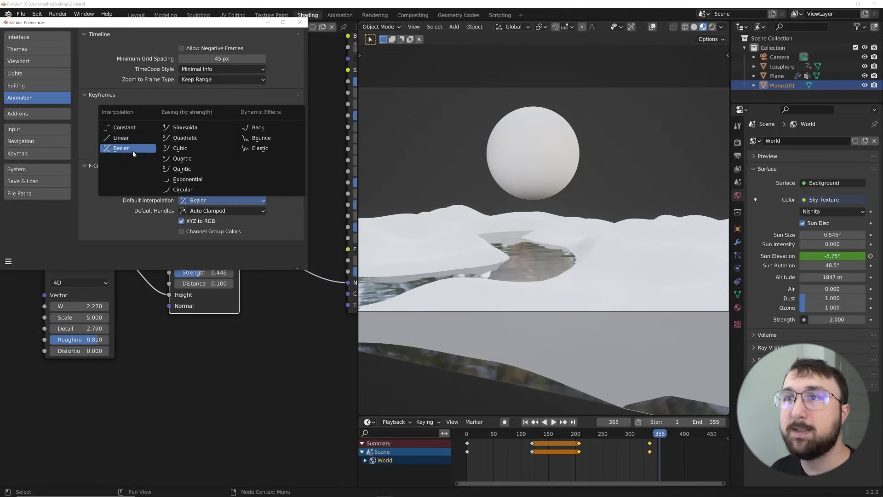
{"action": "left_click", "coordinate": [121, 138]}
{"action": "left_click", "coordinate": [300, 23]}
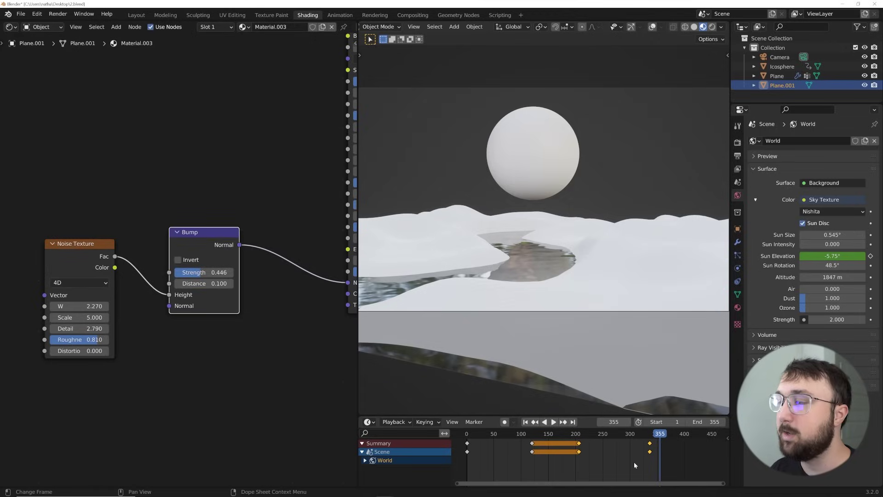
Keyframe the Noise Texture's W at 2.270 on frame 1 and at 5.400 on frame 355
{"action": "left_click", "coordinate": [526, 422]}
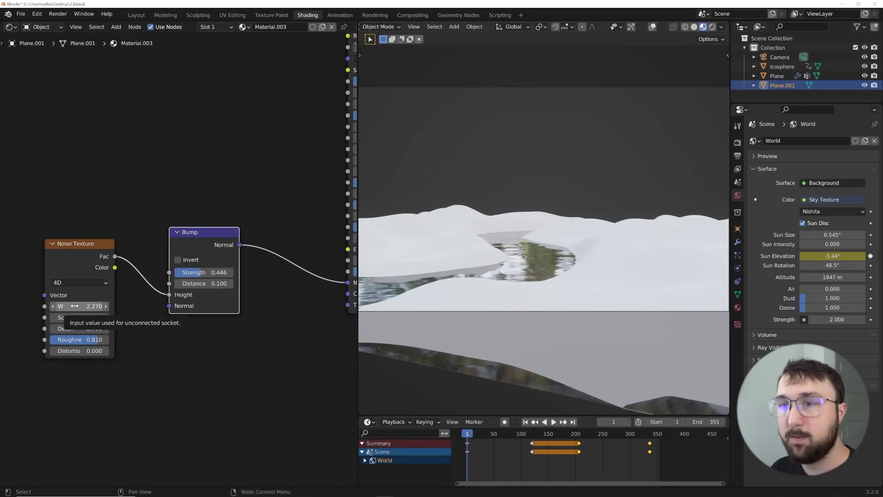
{"action": "key", "text": "i"}
{"action": "left_click", "coordinate": [573, 422]}
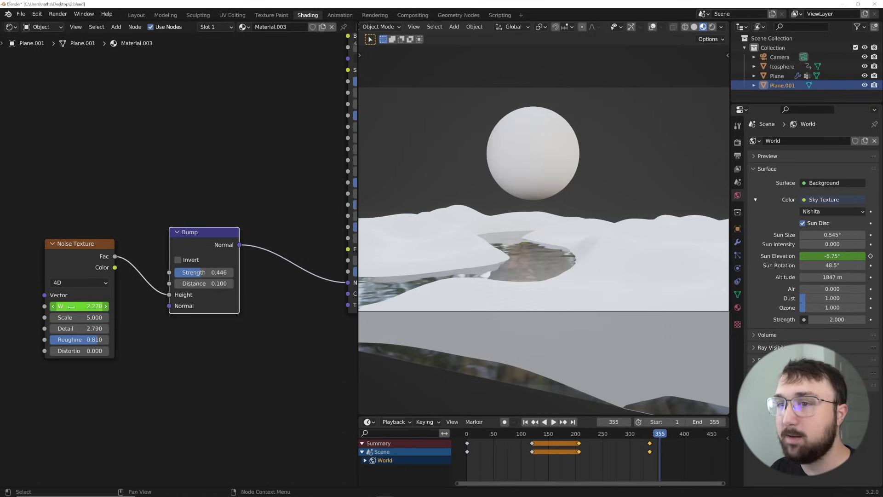
{"action": "left_click_drag", "start_coordinate": [79, 306], "coordinate": [120, 306], "text": "shift"}
{"action": "key", "text": "i"}
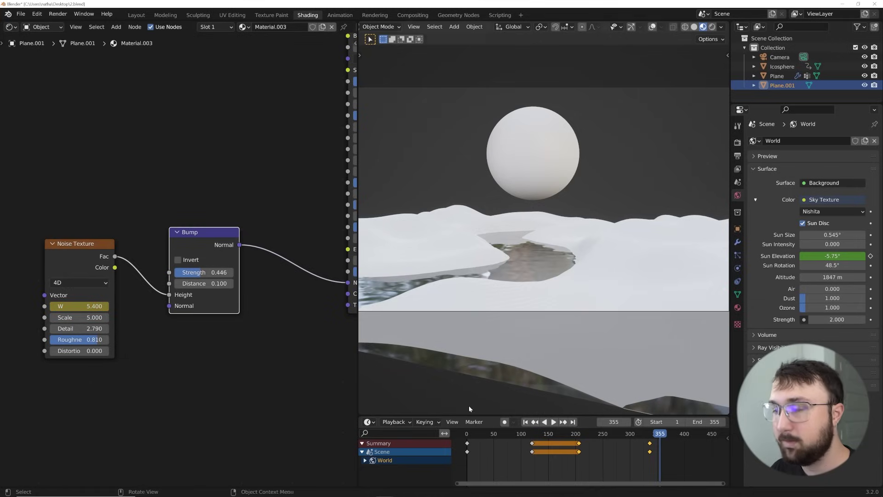
Play back the ripples to check their speed, and lower the W keyframe on frame 355 to 4.240
{"action": "key", "text": "space"}
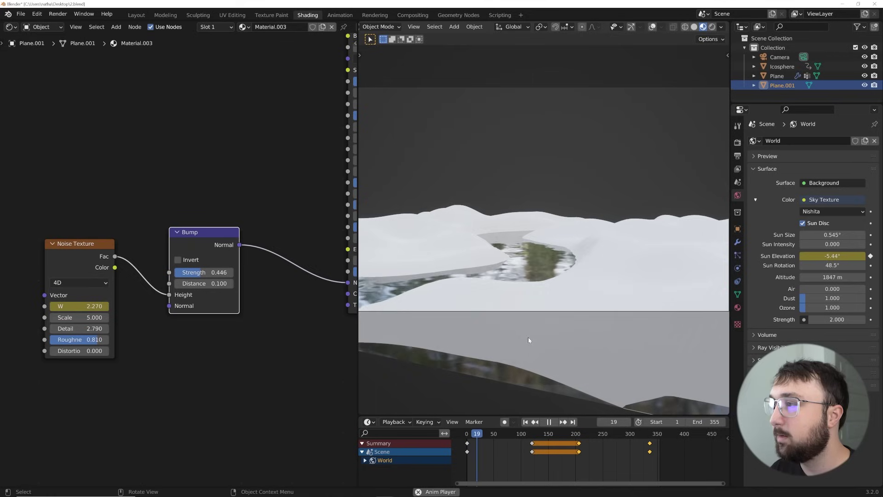
{"action": "left_click", "coordinate": [573, 422]}
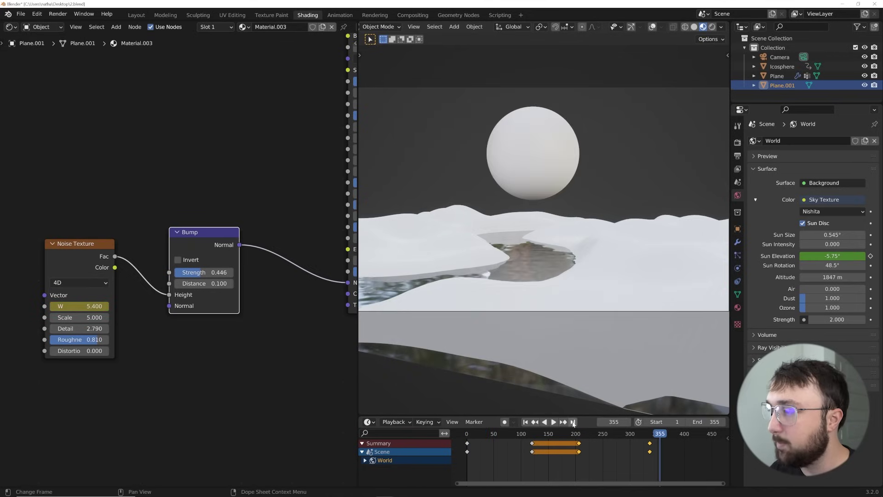
{"action": "left_click_drag", "start_coordinate": [84, 305], "coordinate": [59, 304]}
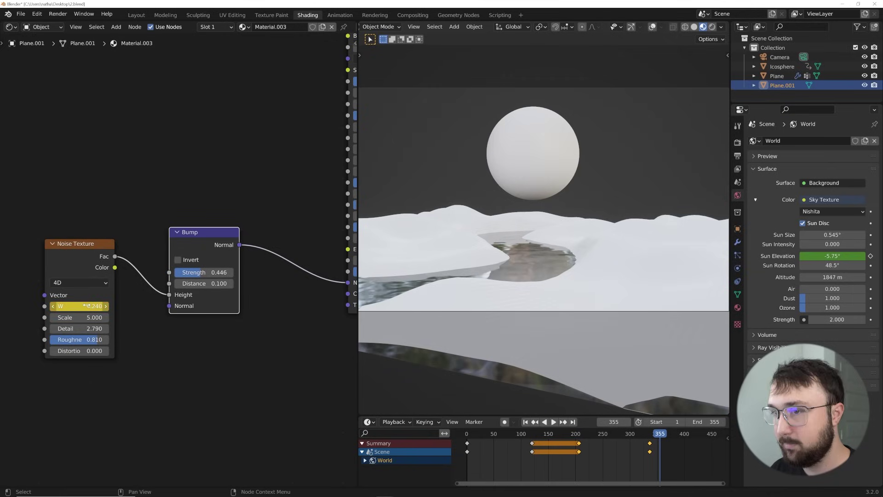
Play back the ripples from frame 1, and again from about frame 300 in Rendered shading, to check the water's motion
{"action": "left_click", "coordinate": [527, 424]}
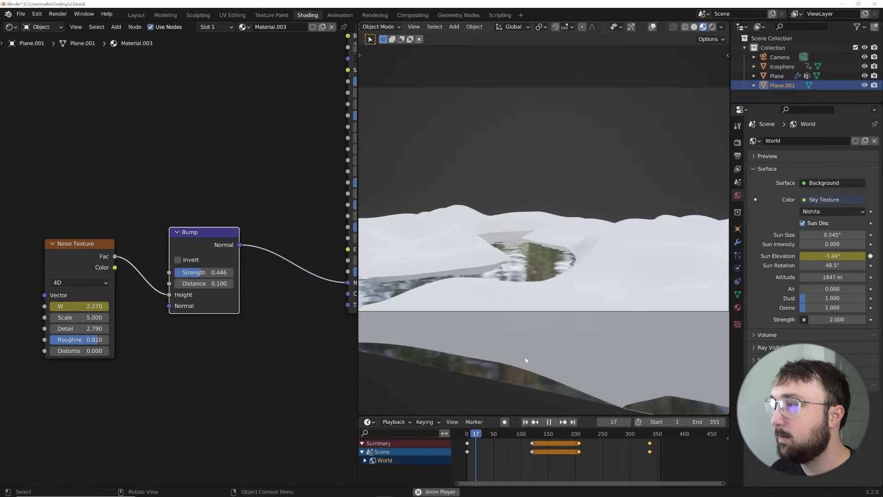
{"action": "left_click", "coordinate": [713, 28]}
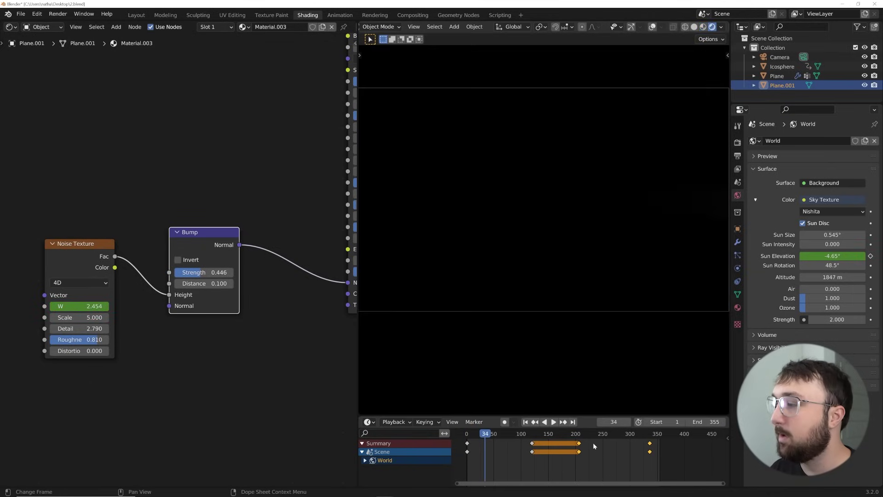
{"action": "left_click", "coordinate": [631, 438]}
{"action": "key", "text": "space"}
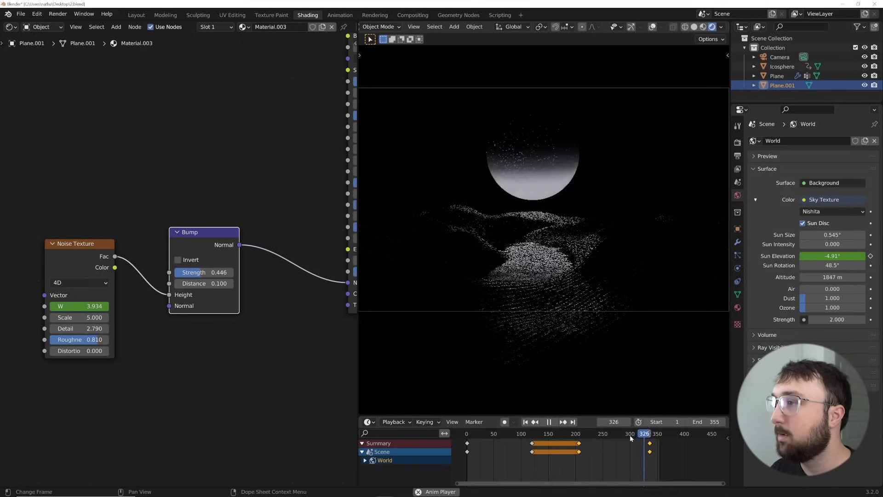
{"action": "key", "text": "space"}
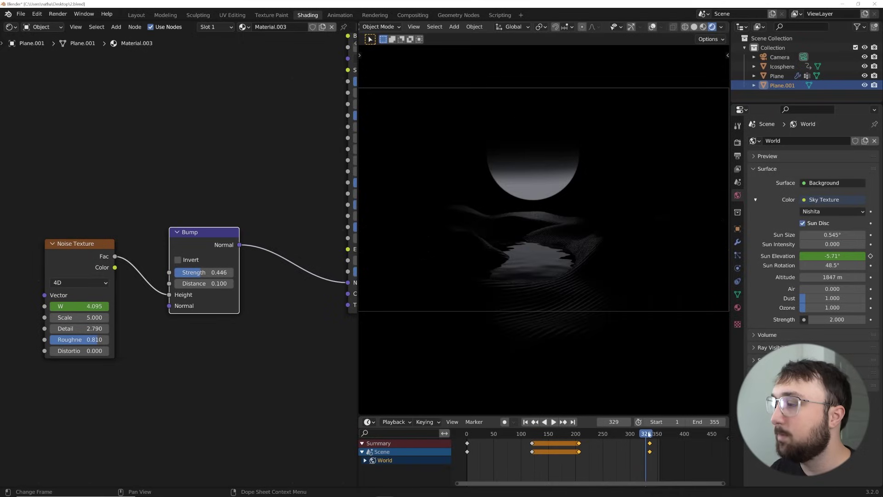
Lower the W keyframe of the Noise Texture on frame 355 to 2.840
{"action": "left_click", "coordinate": [574, 422]}
{"action": "left_click", "coordinate": [61, 252]}
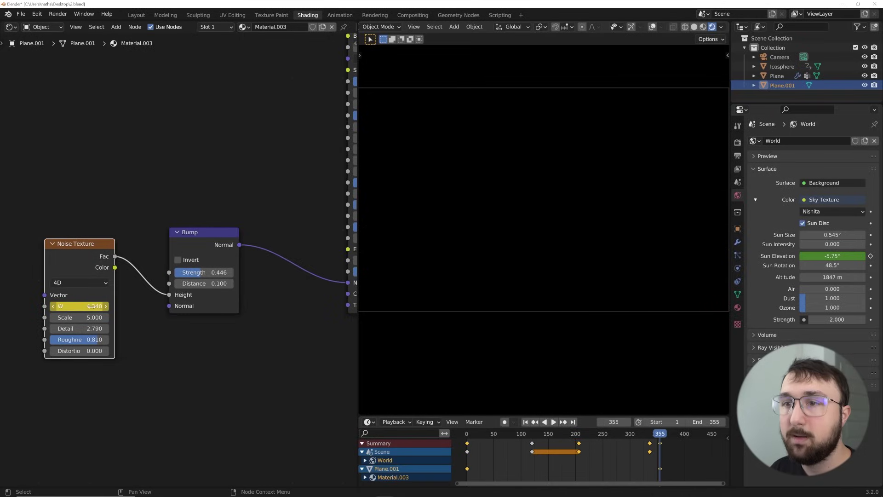
{"action": "left_click_drag", "start_coordinate": [92, 306], "coordinate": [76, 306], "text": "shift"}
{"action": "key", "text": "i"}
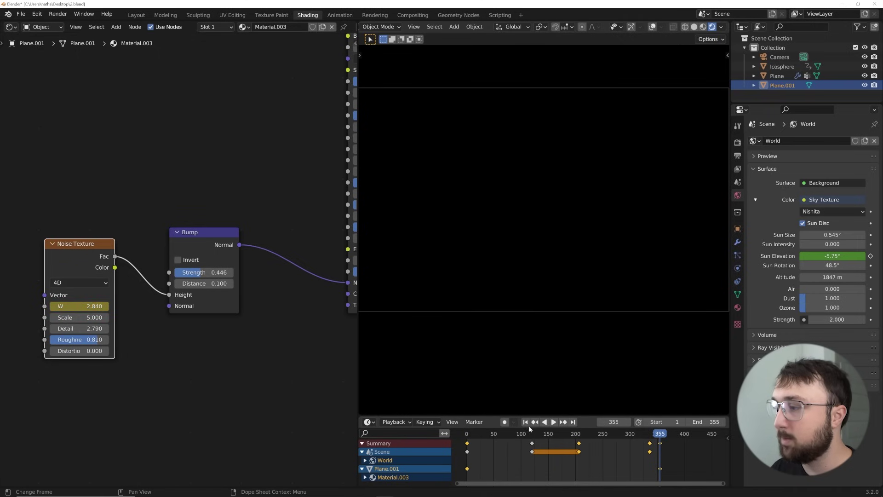
Scrub the ripples near the end, play the whole animation from frame 1 in the Layout workspace, and return to frame 1
{"action": "left_click_drag", "start_coordinate": [646, 440], "coordinate": [624, 437]}
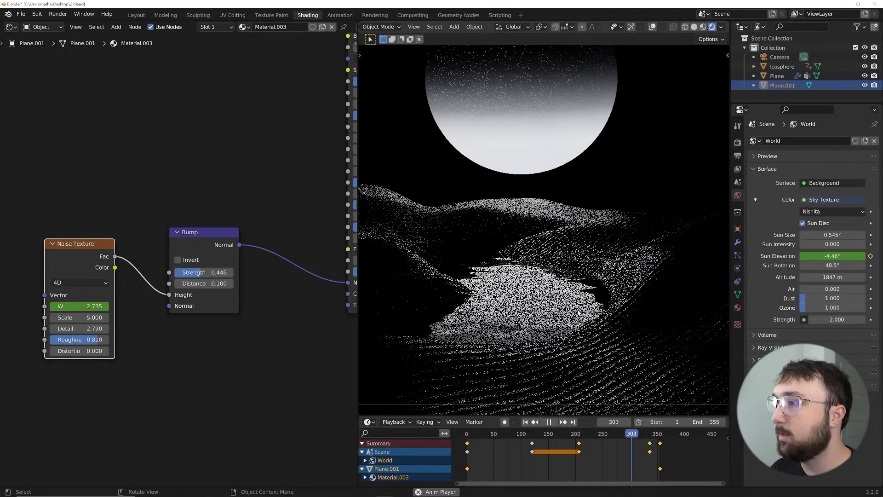
{"action": "left_click", "coordinate": [529, 423]}
{"action": "left_click", "coordinate": [135, 15]}
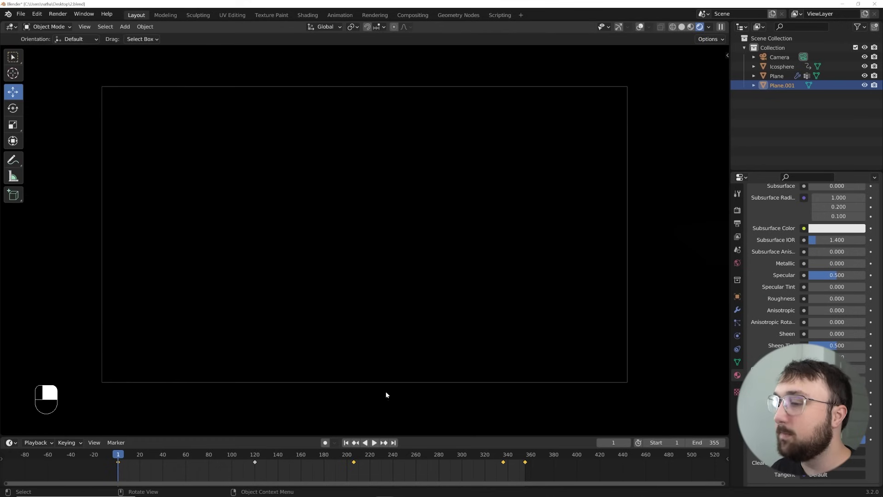
{"action": "left_click", "coordinate": [375, 443]}
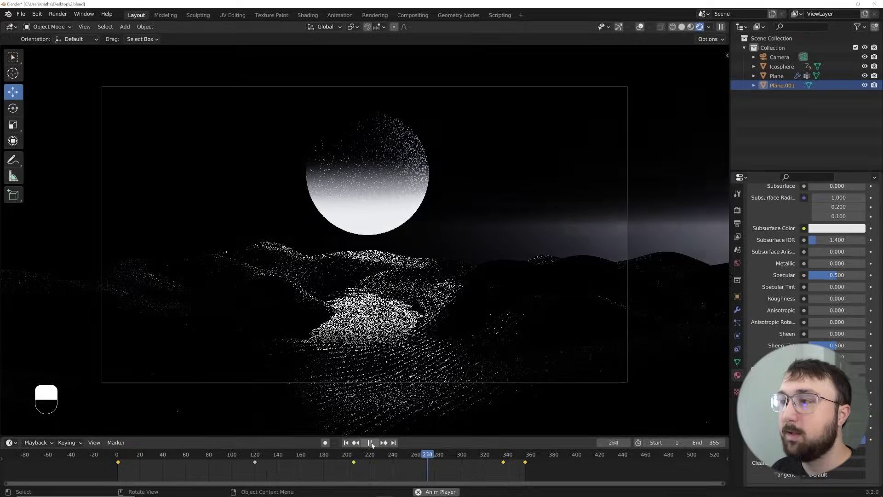
{"action": "left_click", "coordinate": [371, 443]}
{"action": "left_click", "coordinate": [346, 443]}
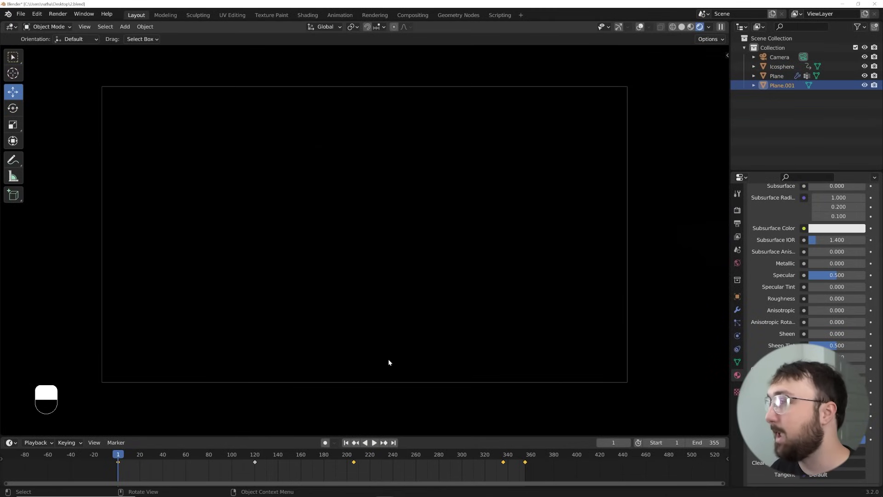
Set the scene's output file format to FFmpeg Video
{"action": "left_click", "coordinate": [737, 211]}
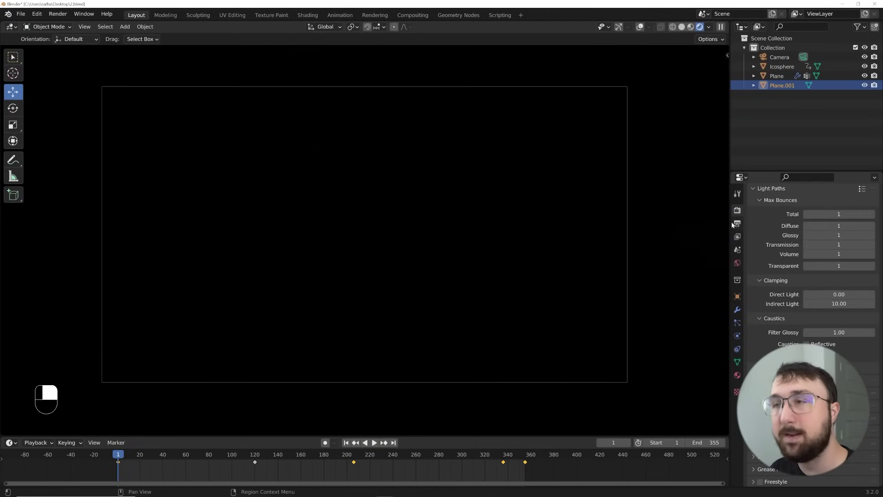
{"action": "scroll", "coordinate": [810, 295], "scroll_direction": "up", "scroll_amount": 7}
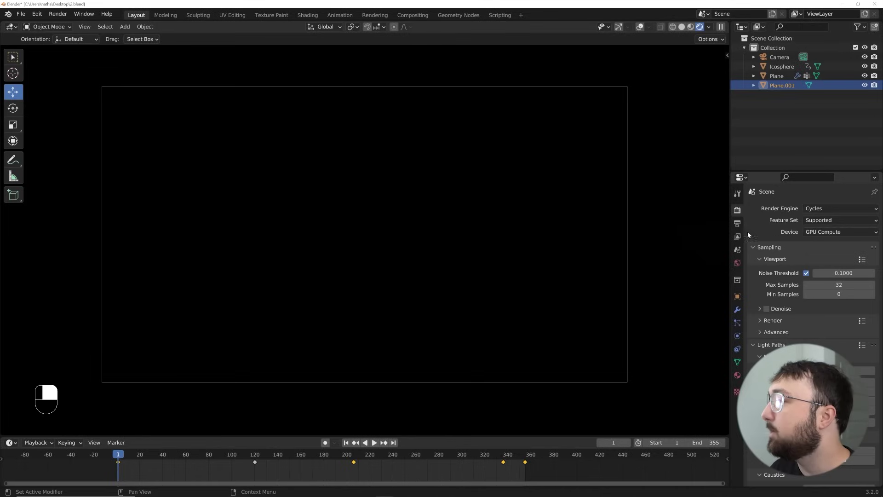
{"action": "left_click", "coordinate": [737, 224]}
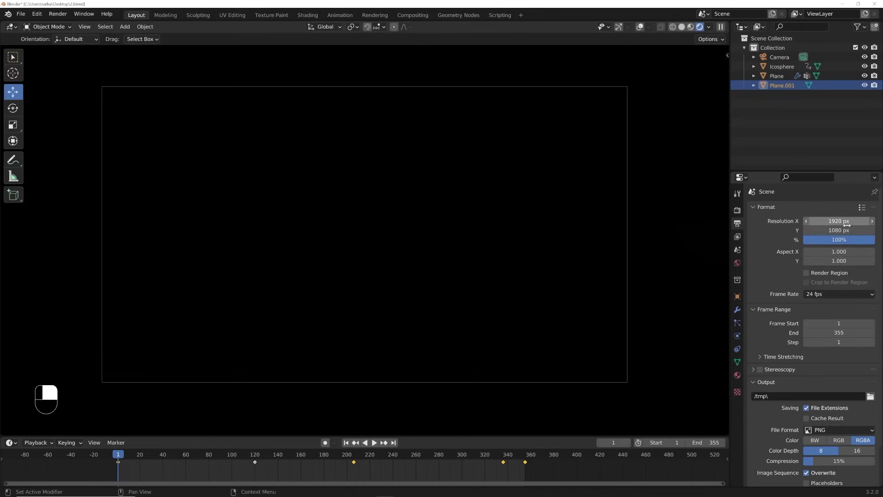
{"action": "scroll", "coordinate": [843, 338], "scroll_direction": "down", "scroll_amount": 2}
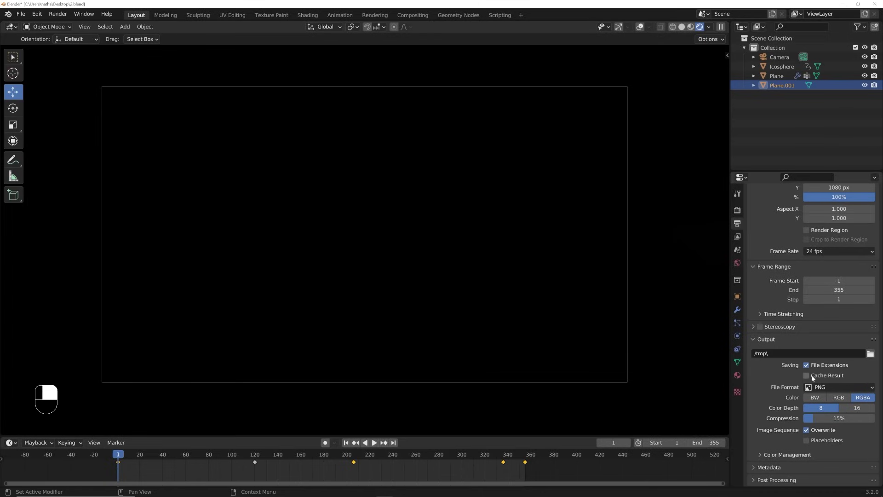
{"action": "left_click", "coordinate": [821, 390]}
{"action": "left_click", "coordinate": [845, 435]}
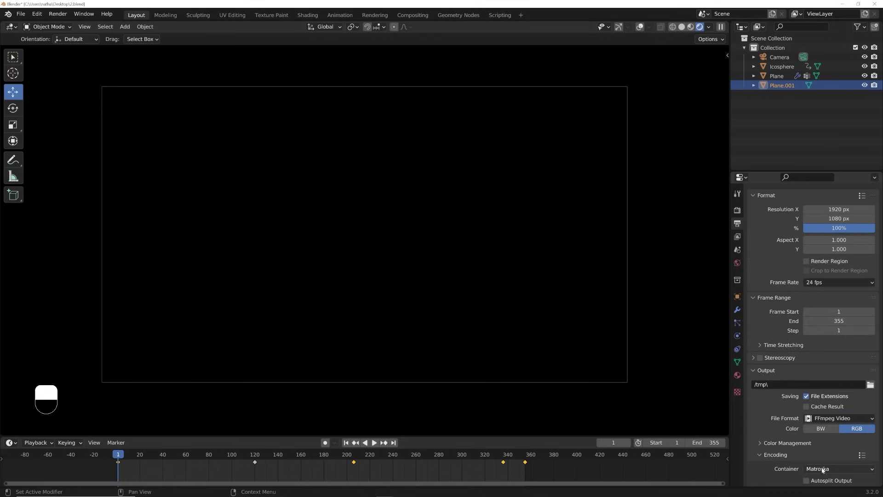
Set the video encoding to an MPEG-4 container with Perceptually Lossless output quality
{"action": "left_click", "coordinate": [822, 469]}
{"action": "left_click", "coordinate": [831, 437]}
{"action": "scroll", "coordinate": [841, 438], "scroll_direction": "down", "scroll_amount": 5}
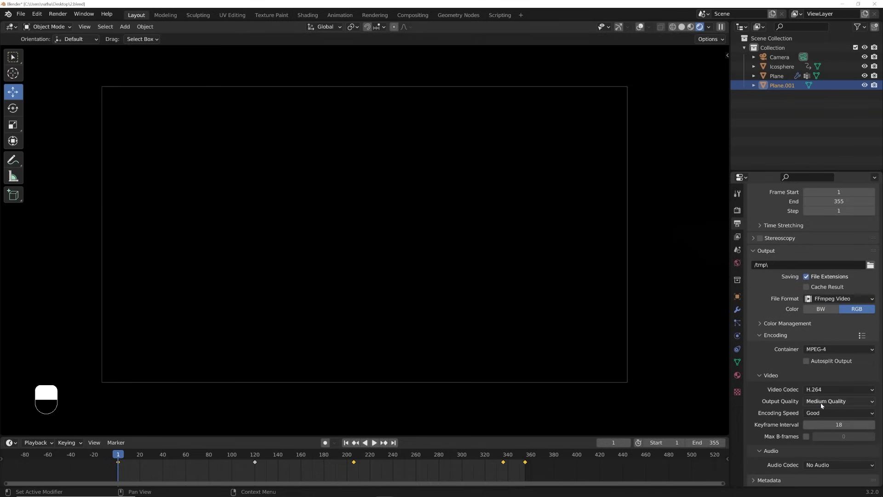
{"action": "left_click", "coordinate": [820, 402]}
{"action": "left_click", "coordinate": [824, 367]}
Start rendering the animation
{"action": "left_click", "coordinate": [64, 17]}
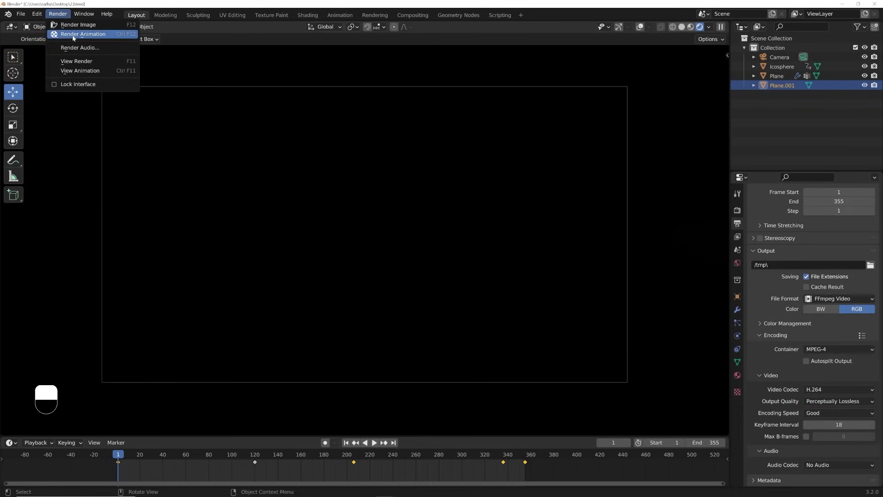